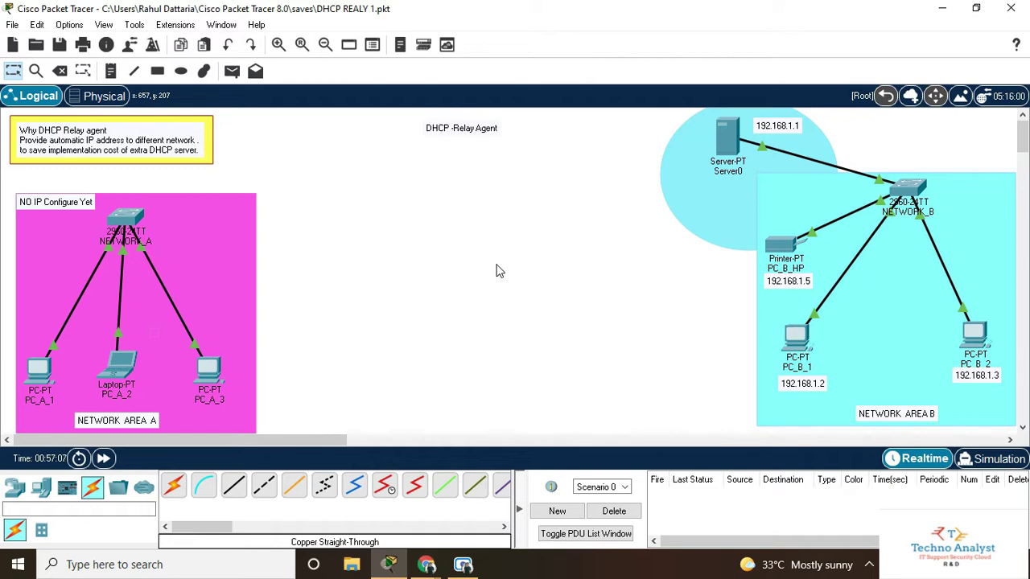
- Give Server0's FastEthernet0 interface the static IPv4 address 192.168.1.1 with subnet mask 255.255.255.0
click(727, 136)
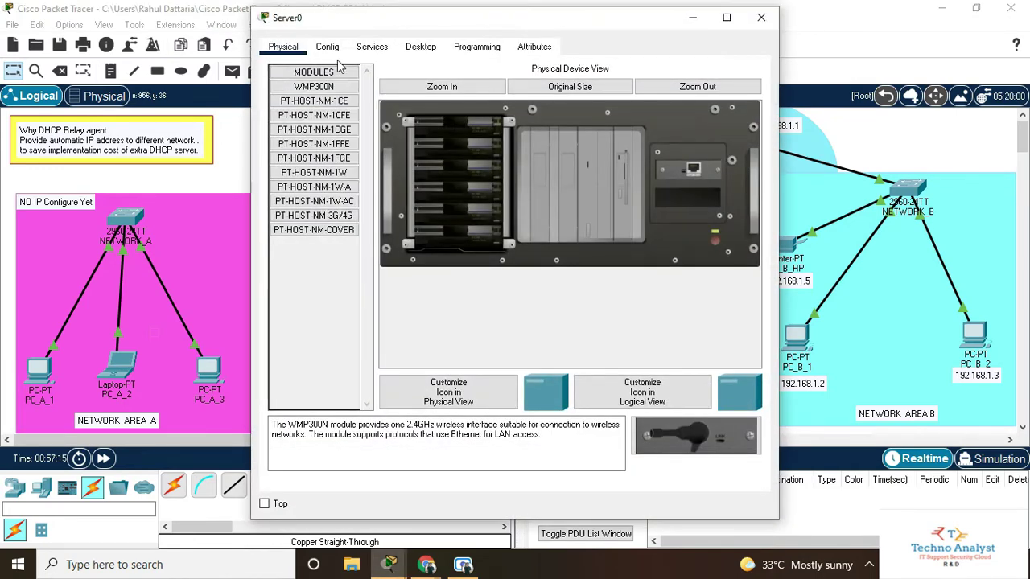
click(327, 46)
click(314, 129)
click(588, 198)
drag(587, 18, 378, 66)
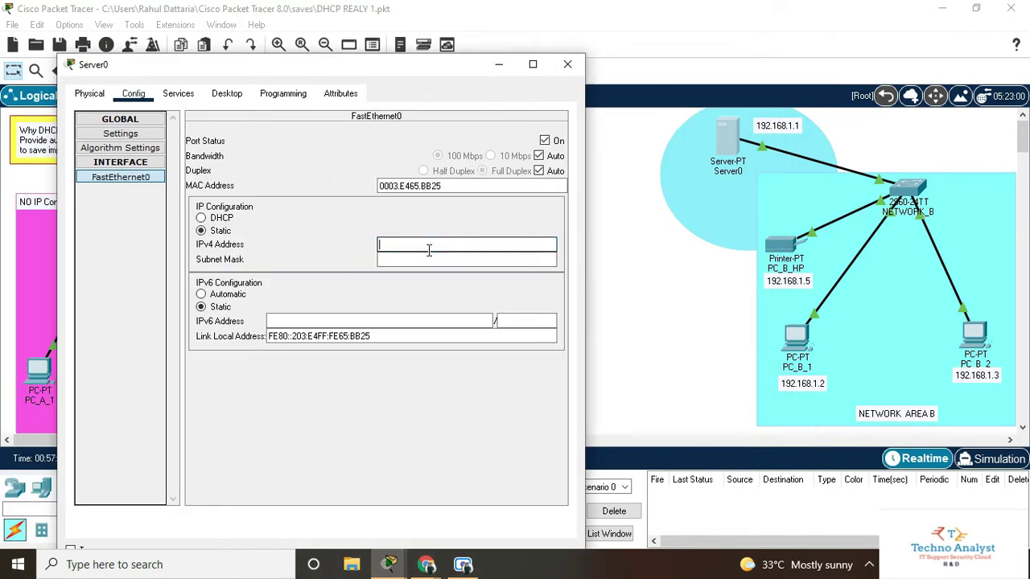
text(192.168.)
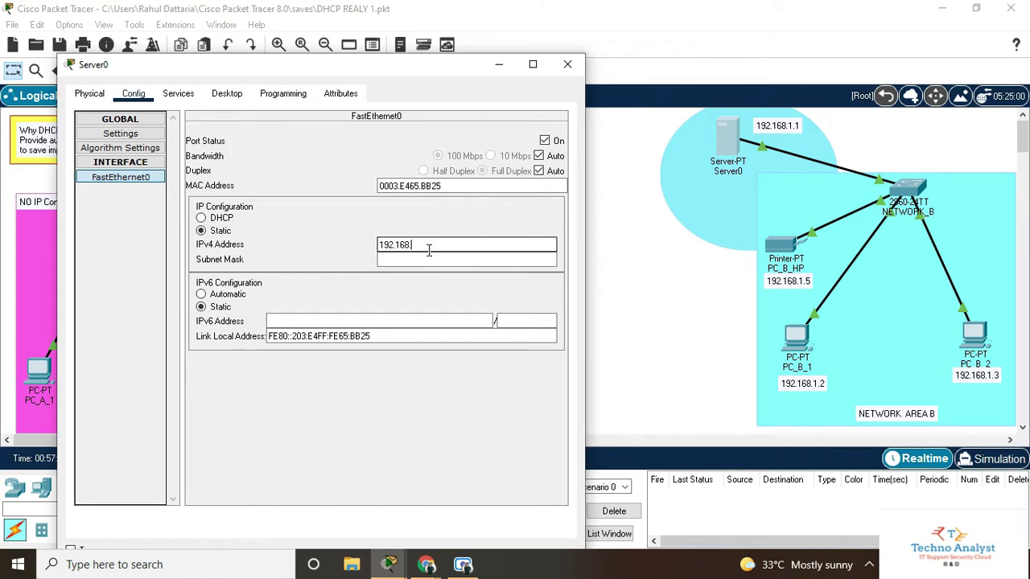
click(431, 256)
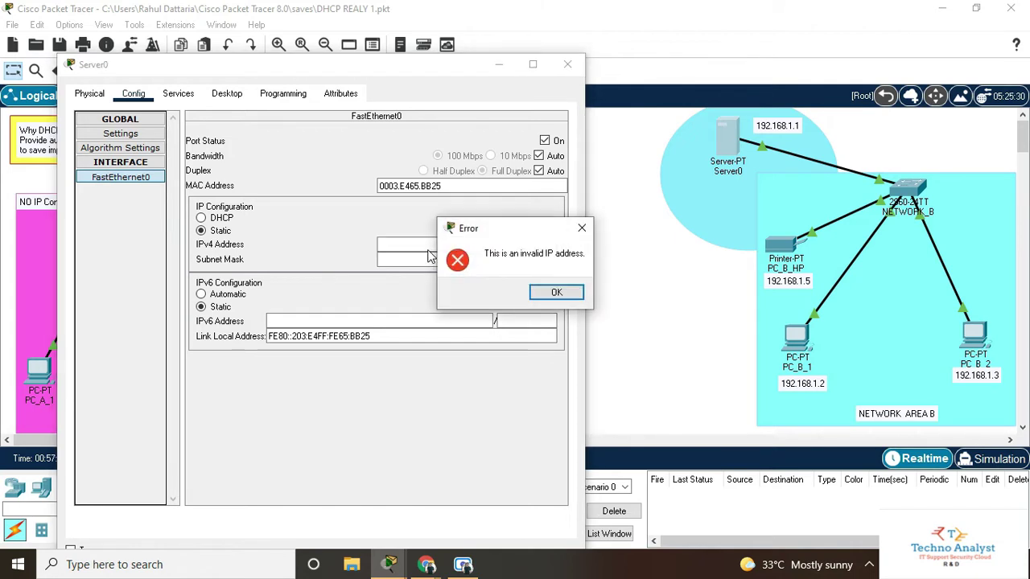
click(555, 293)
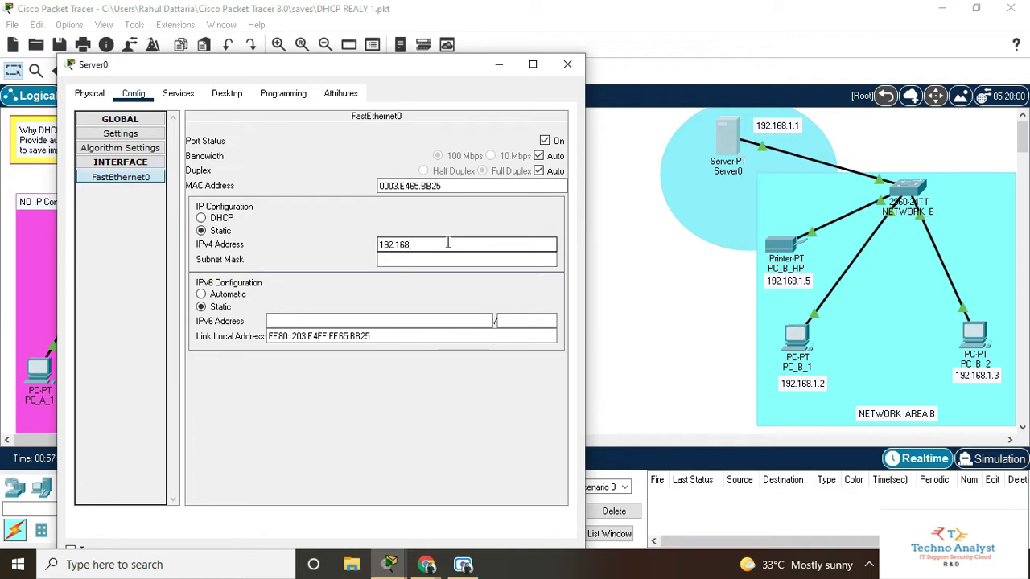
text(192.168.1.1)
click(448, 260)
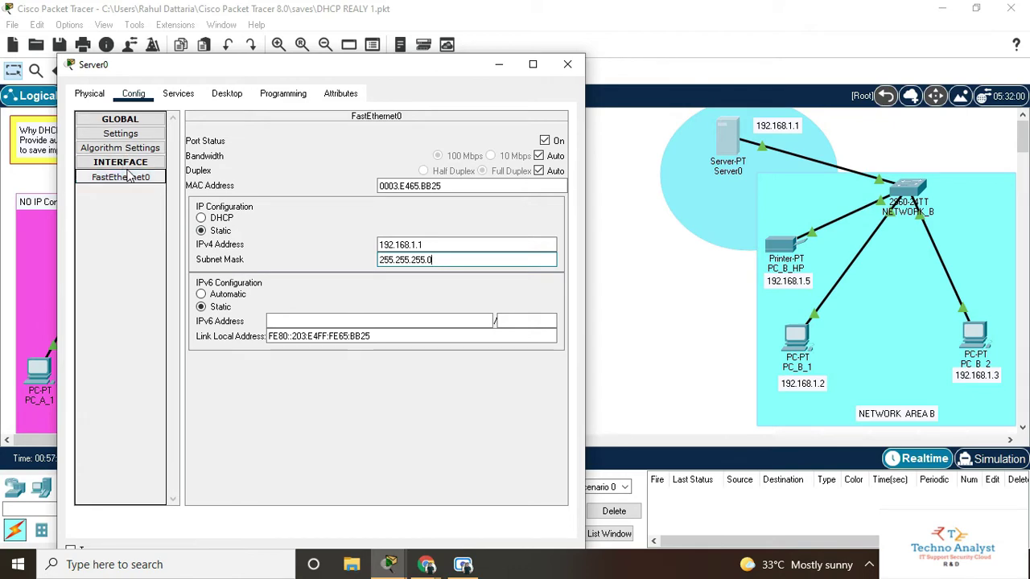
- Turn on the DHCP service on Server0 for the FastEthernet0 interface
click(121, 133)
click(120, 119)
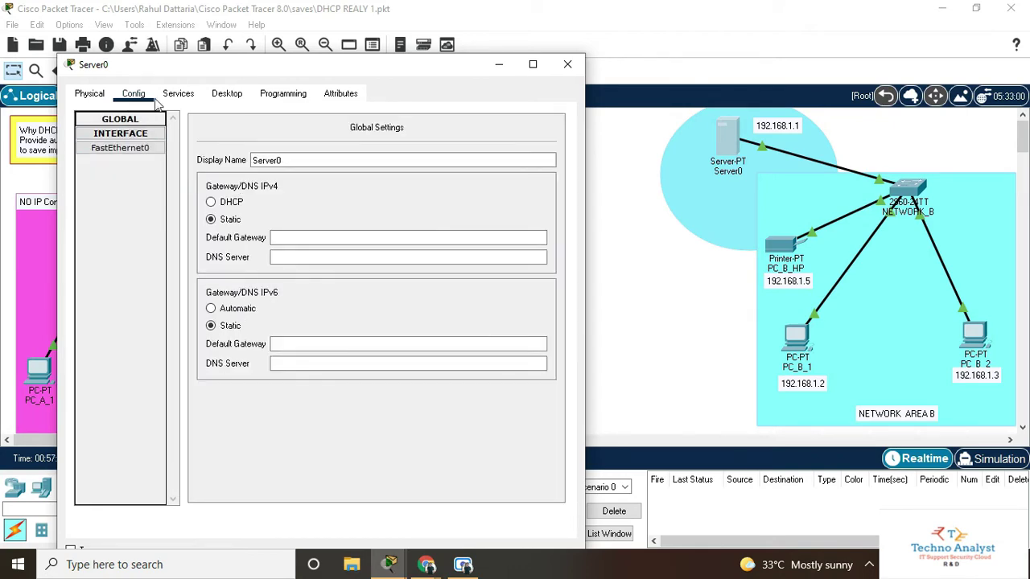
click(178, 94)
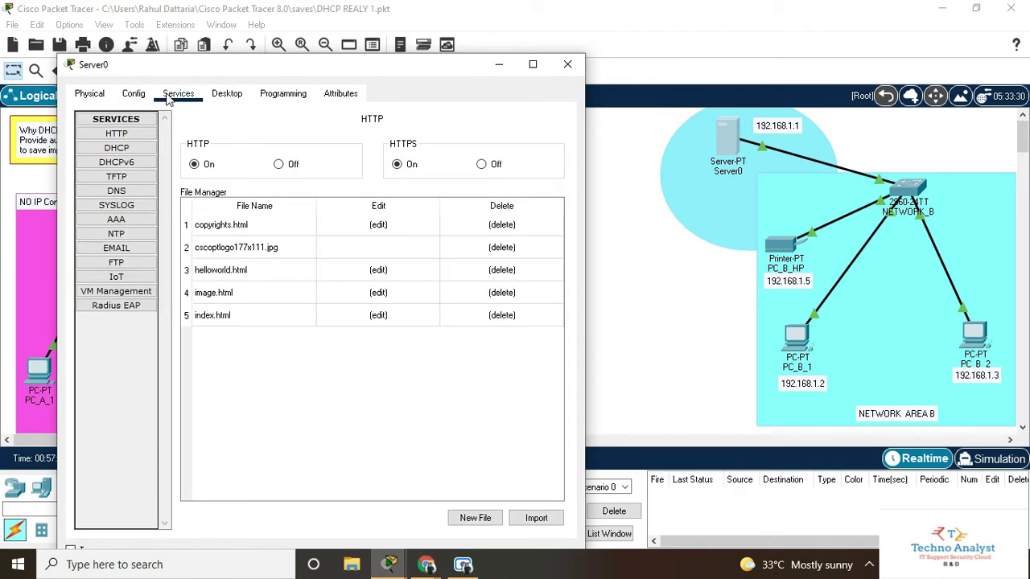
click(130, 150)
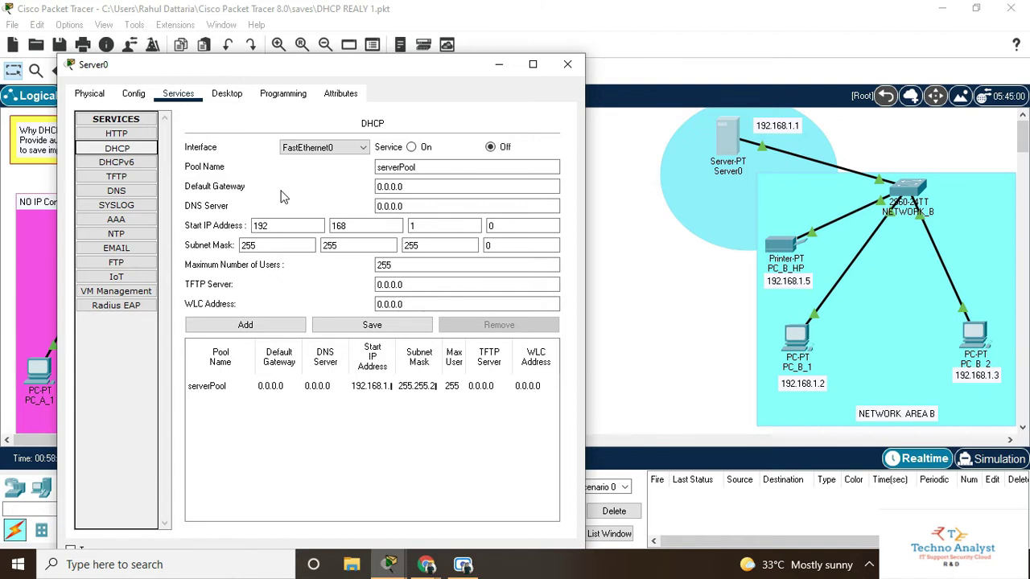
click(425, 150)
click(405, 186)
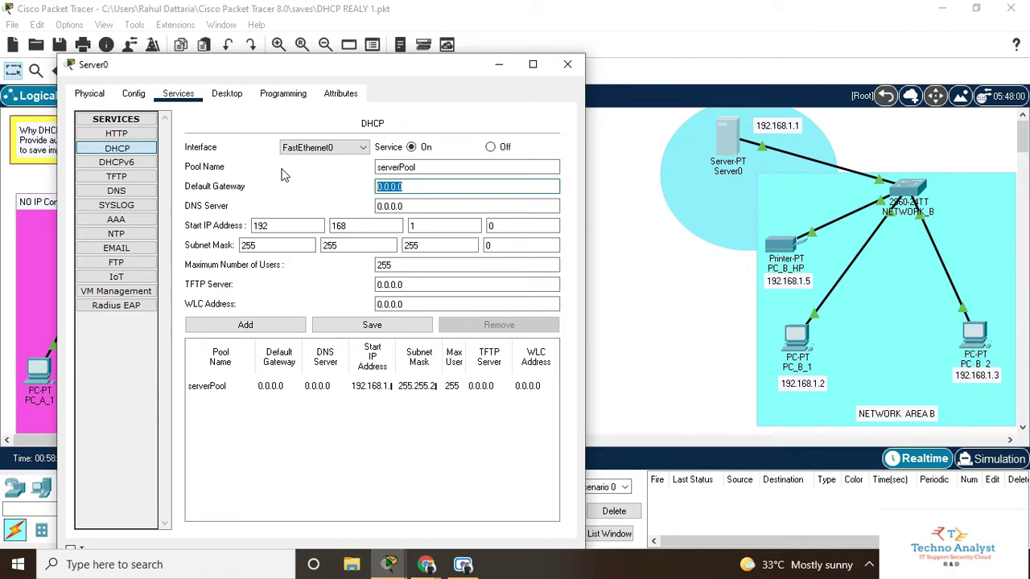
text(192.168.1.0)
key(Tab)
text(255.255.255.0)
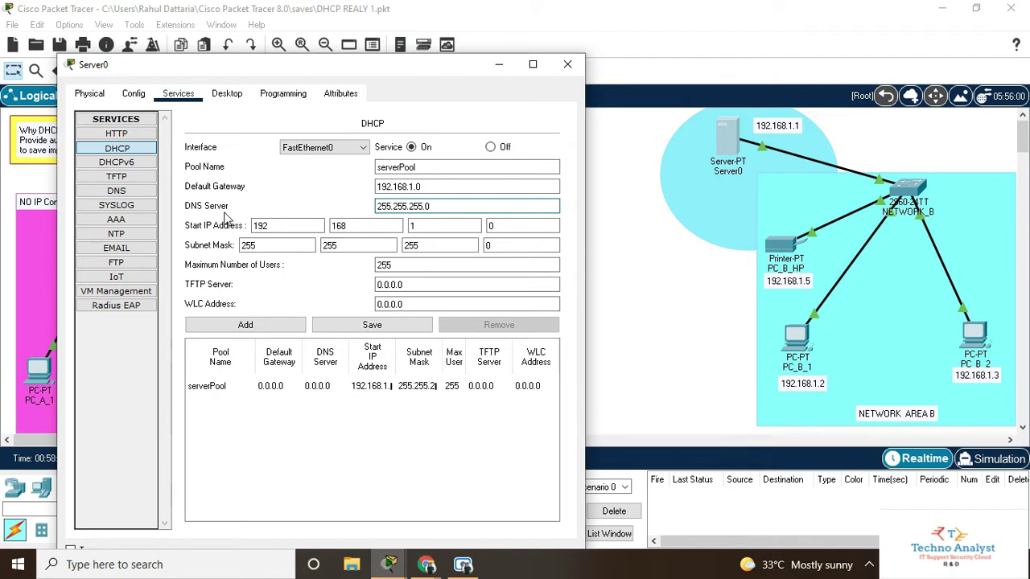
drag(471, 206, 372, 206)
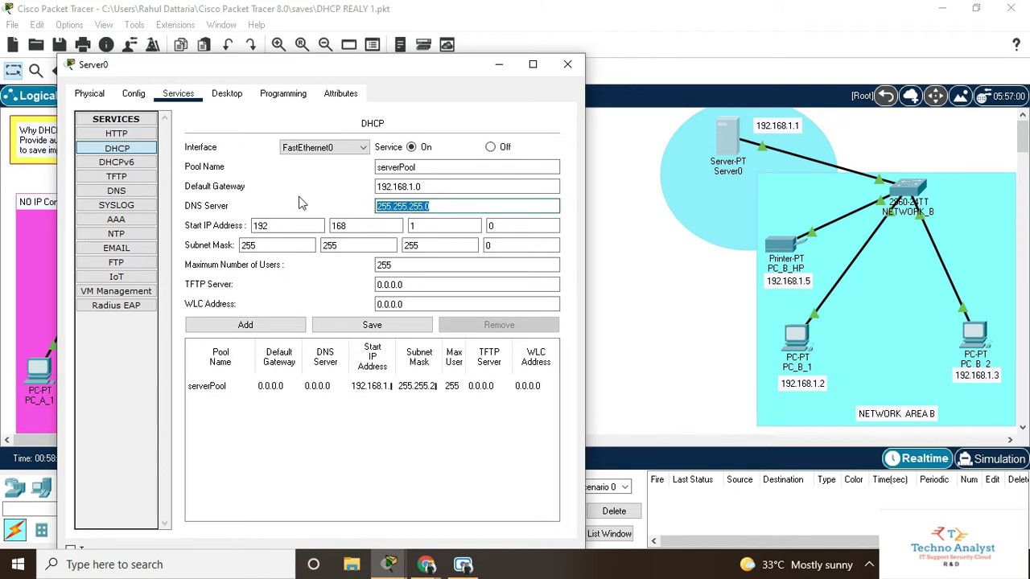
key(BackSpace)
key(shift+Tab)
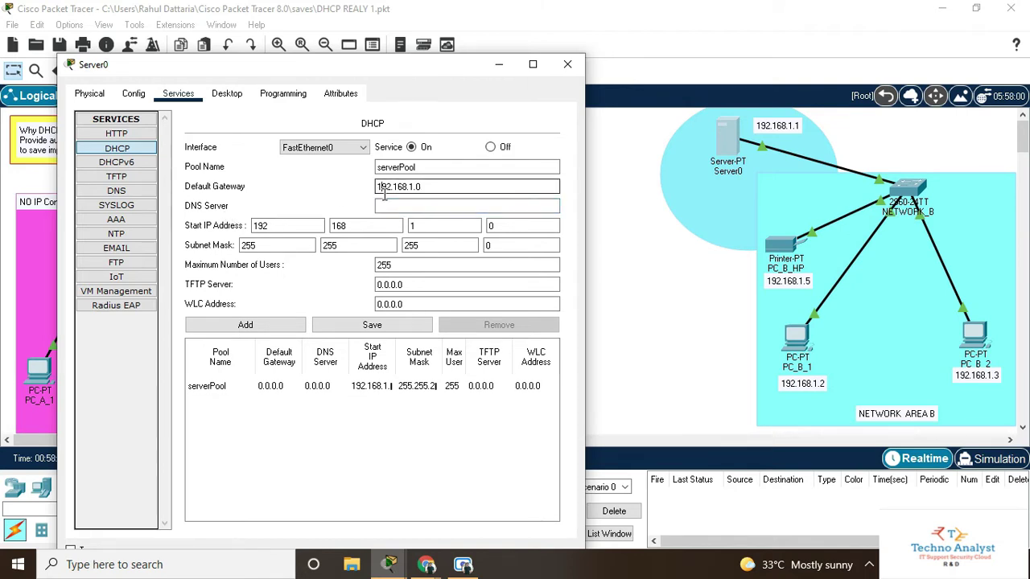
click(465, 207)
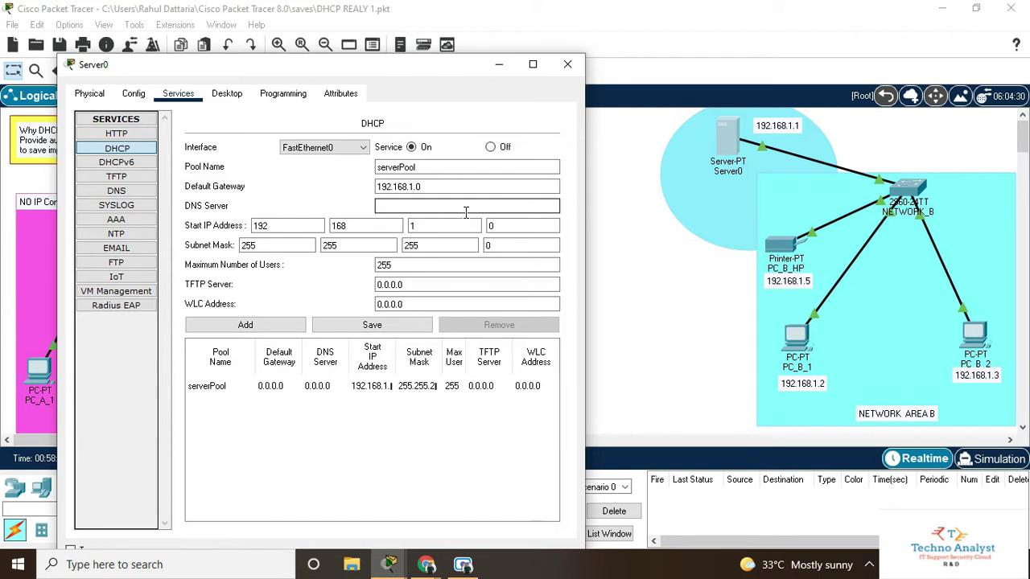
- Enter 192.168.1.1 as the default gateway for Server0's DHCP serverPool and close the server's configuration
drag(425, 187, 341, 180)
text(1)
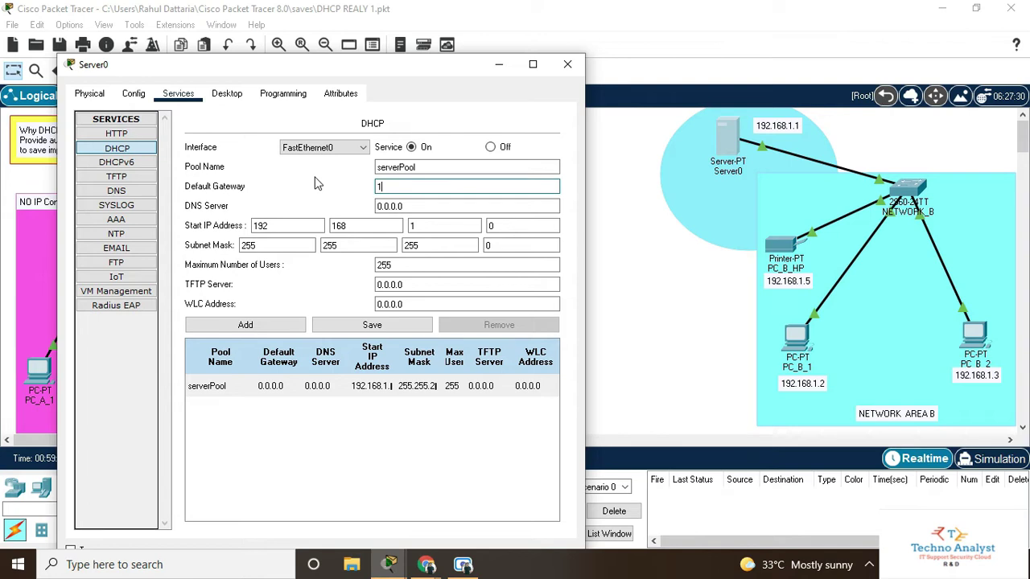
text(92.168.1.1)
click(634, 201)
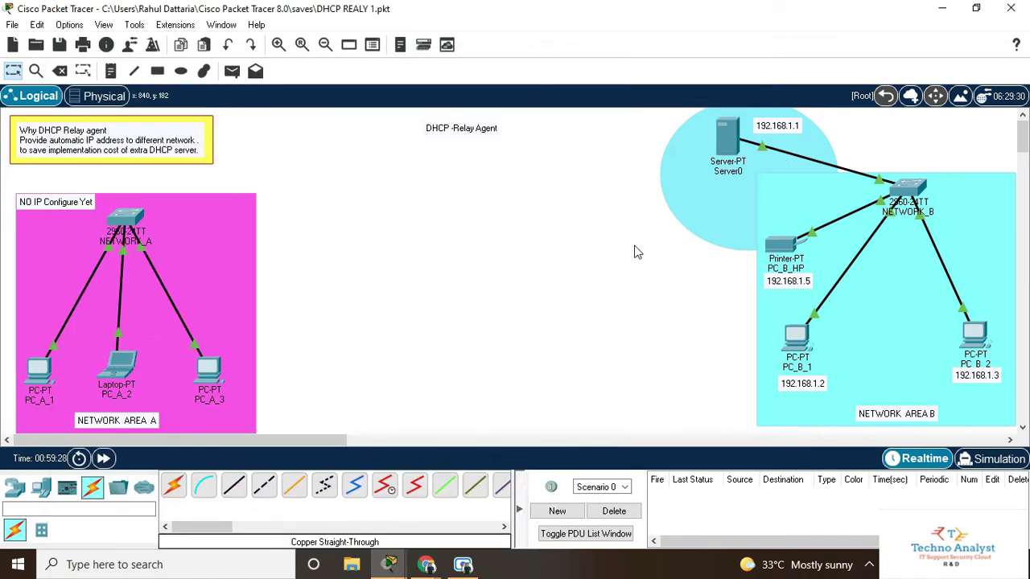
click(694, 218)
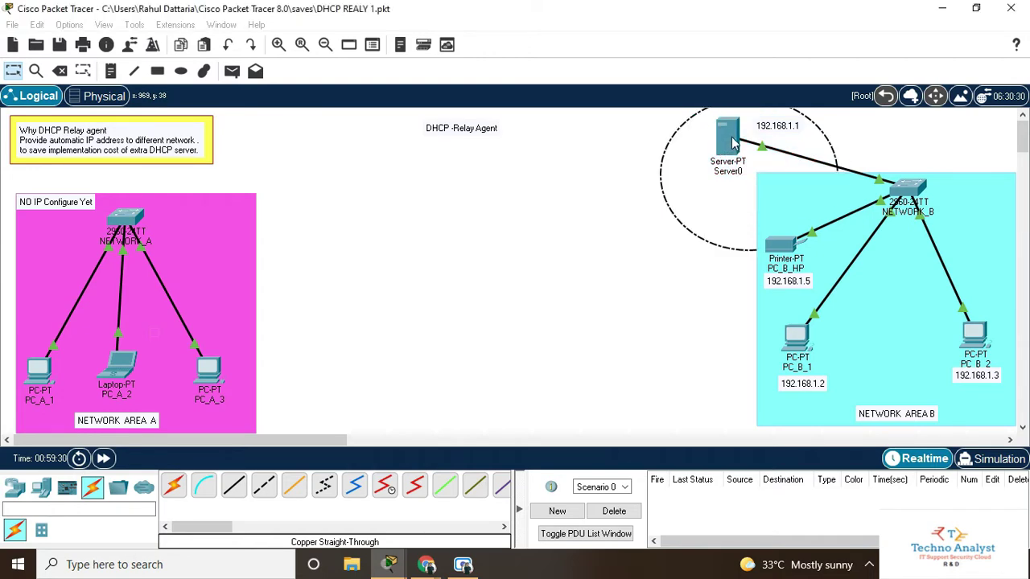
click(726, 145)
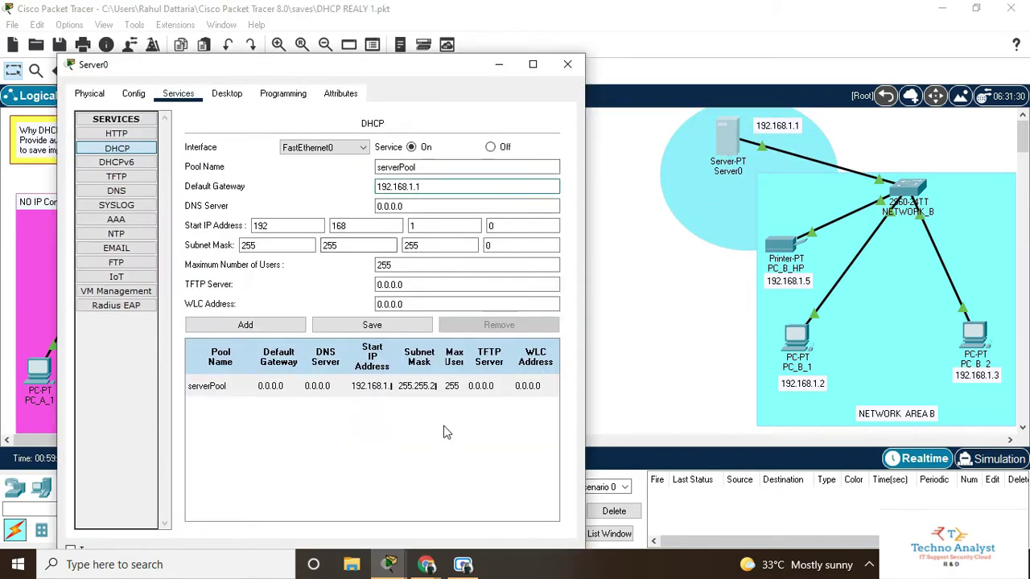
click(451, 386)
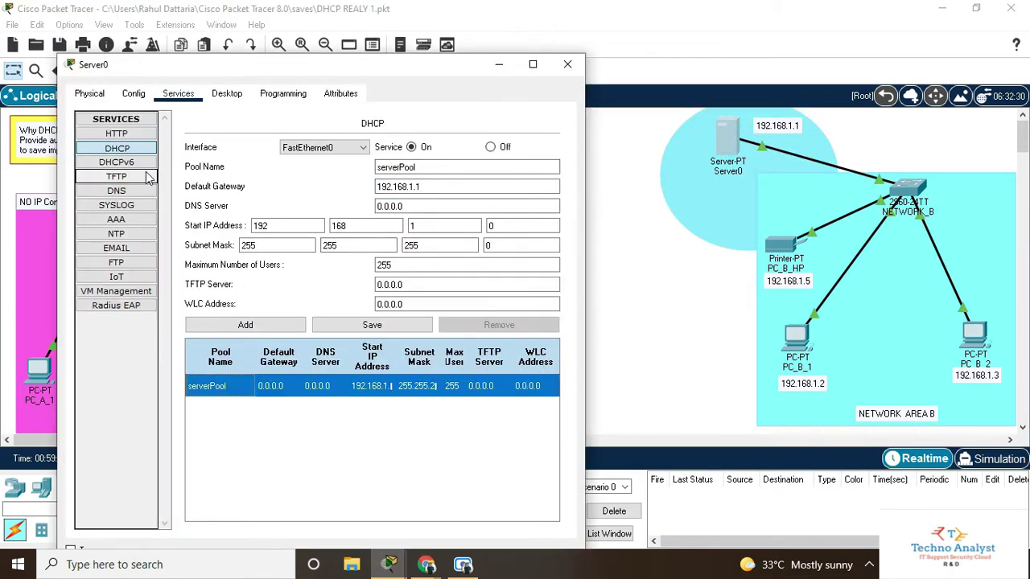
click(227, 94)
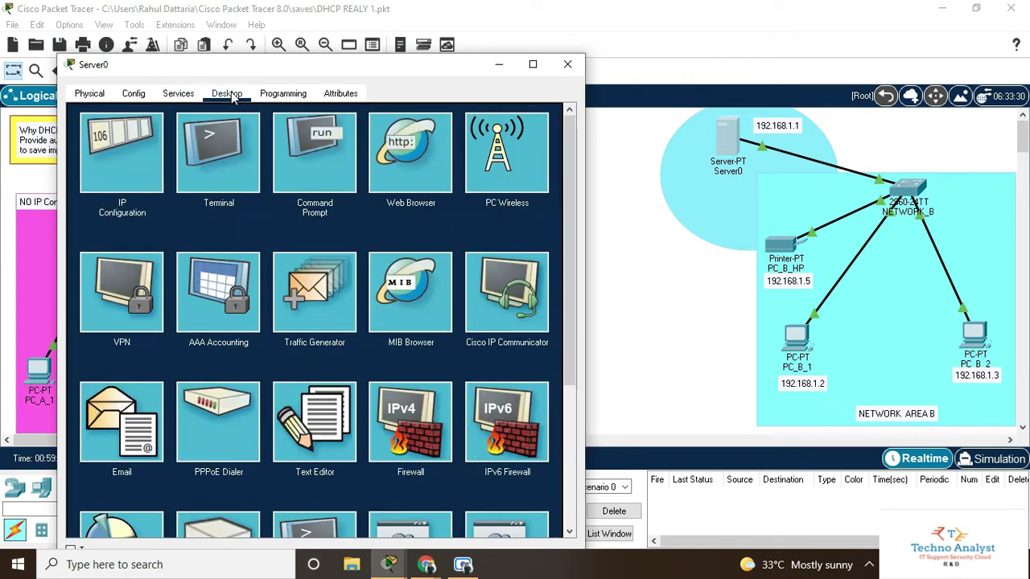
click(568, 63)
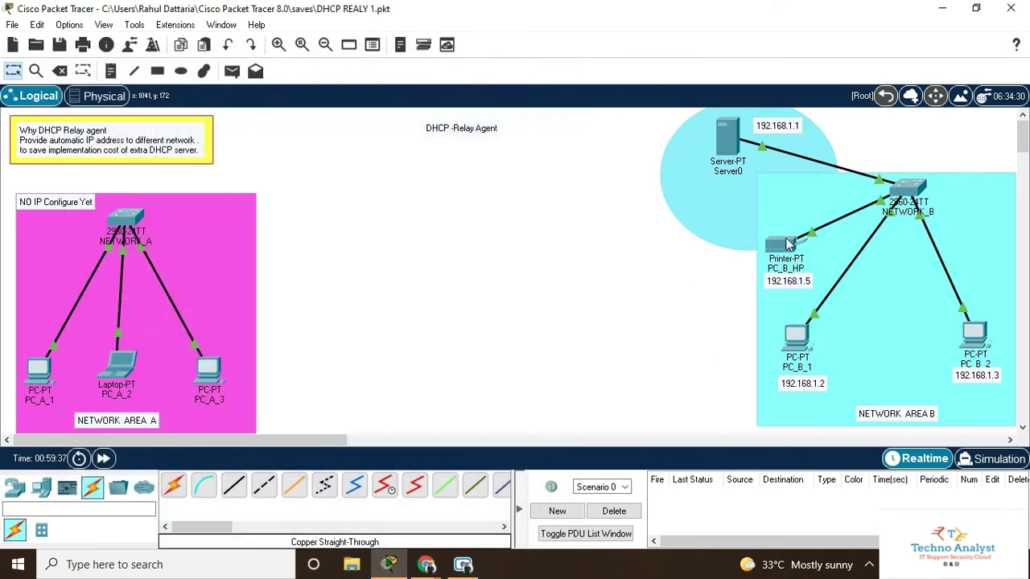
- Switch PC_B_1's IPv4 configuration to DHCP and close its window
click(799, 346)
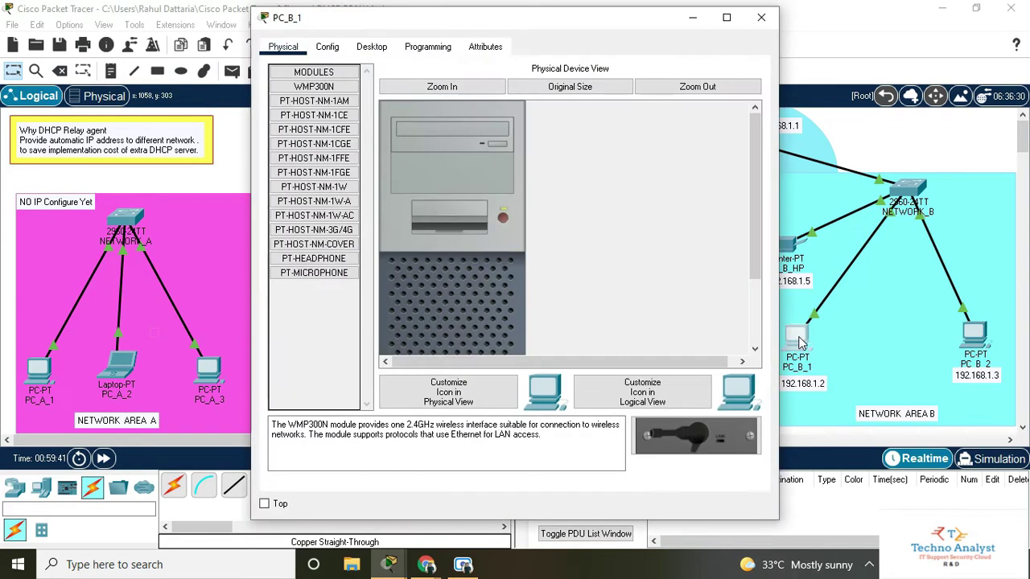
click(378, 49)
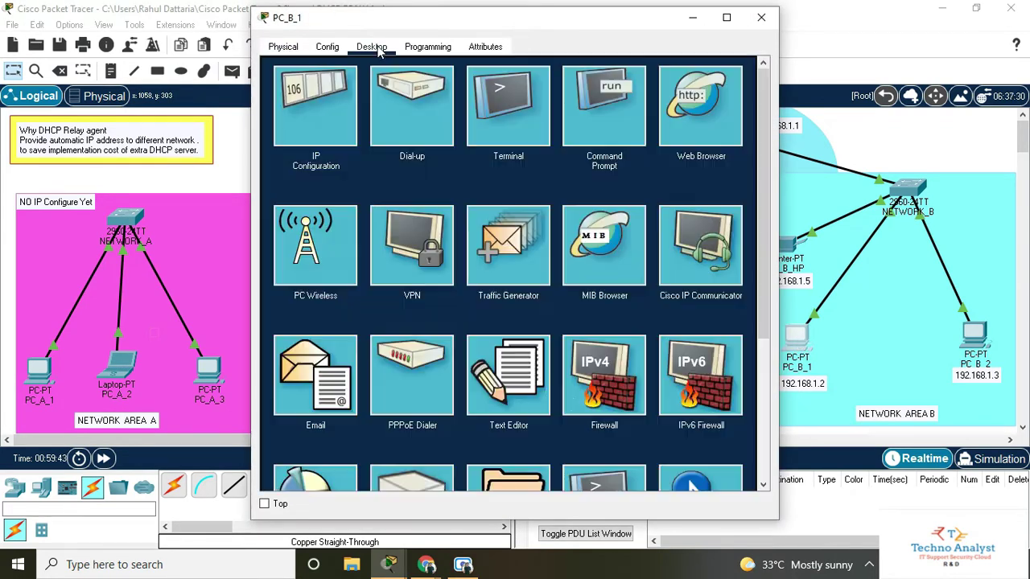
click(323, 109)
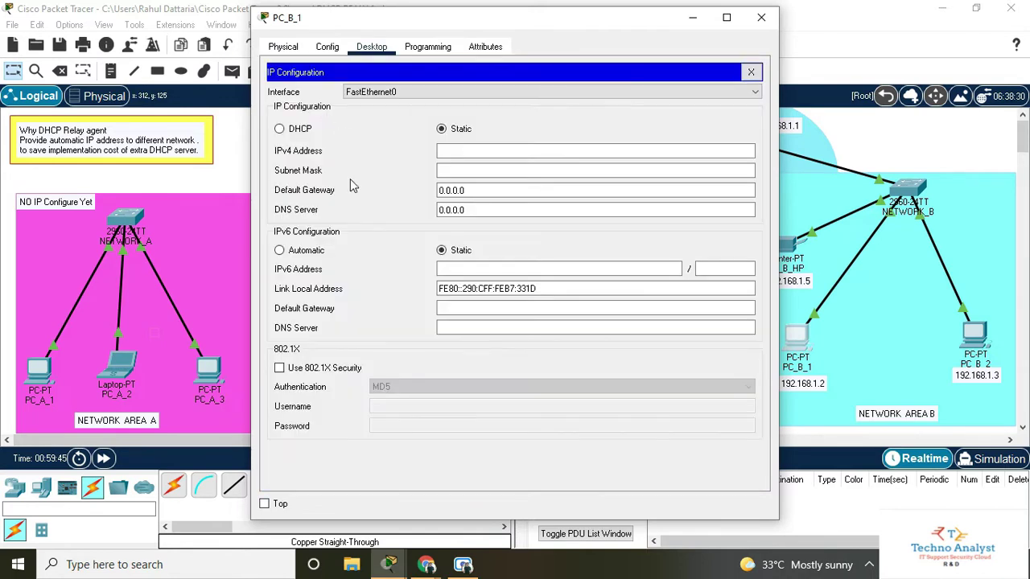
click(299, 129)
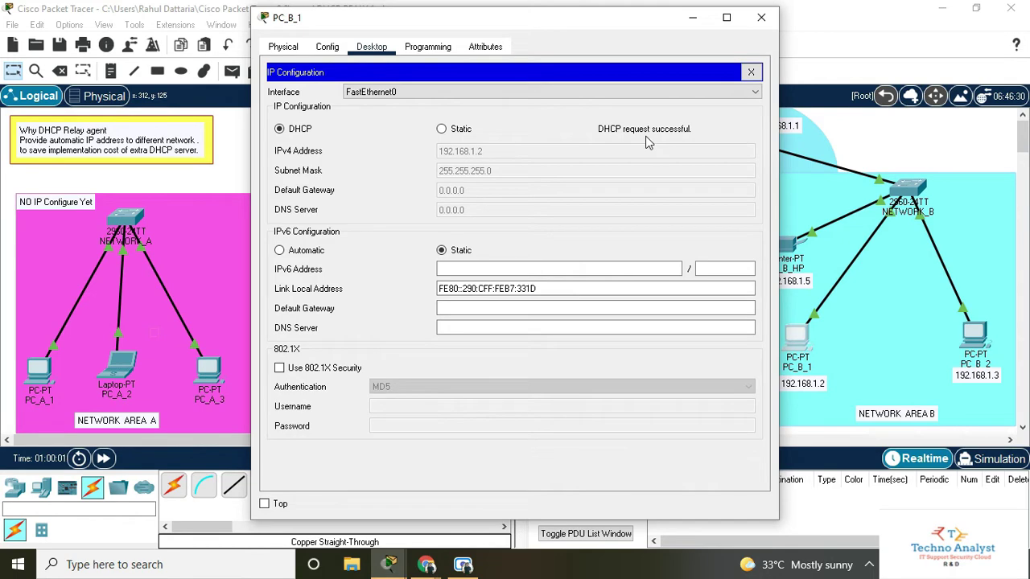
click(761, 17)
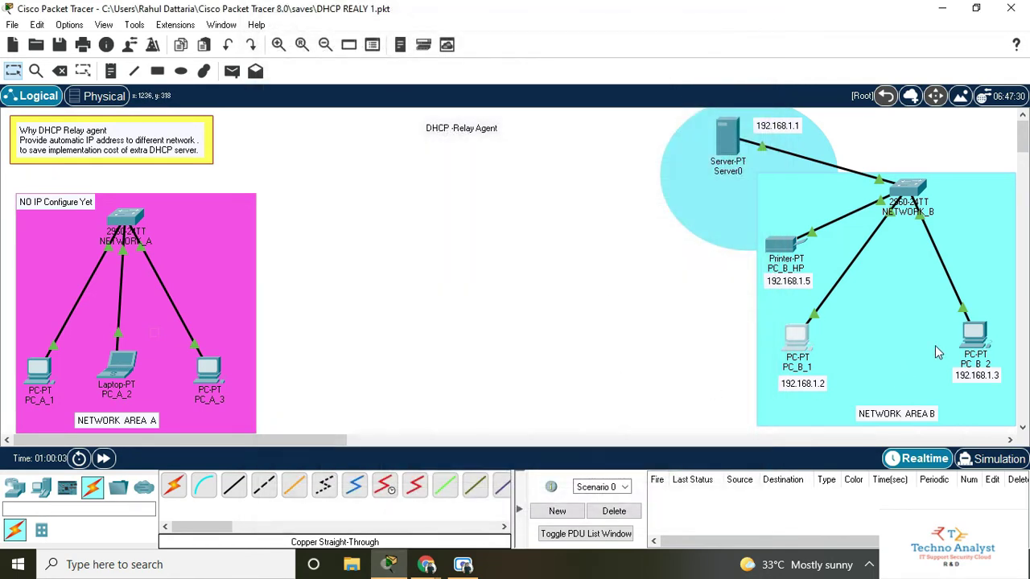
- Switch PC_B_2's IPv4 configuration to DHCP and close its window
mouse_move(980, 340)
click(977, 338)
click(979, 343)
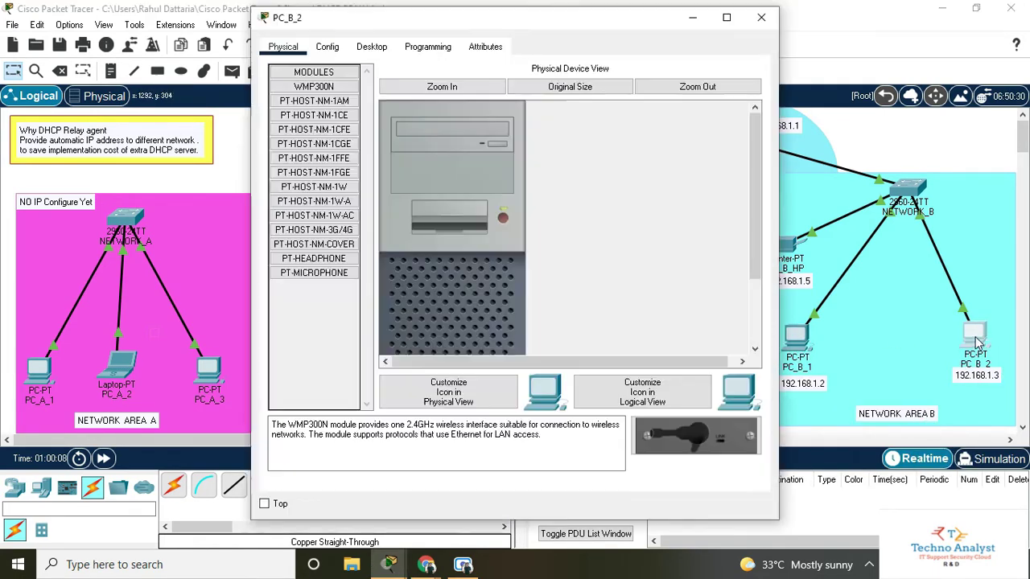
click(372, 48)
click(313, 147)
click(280, 129)
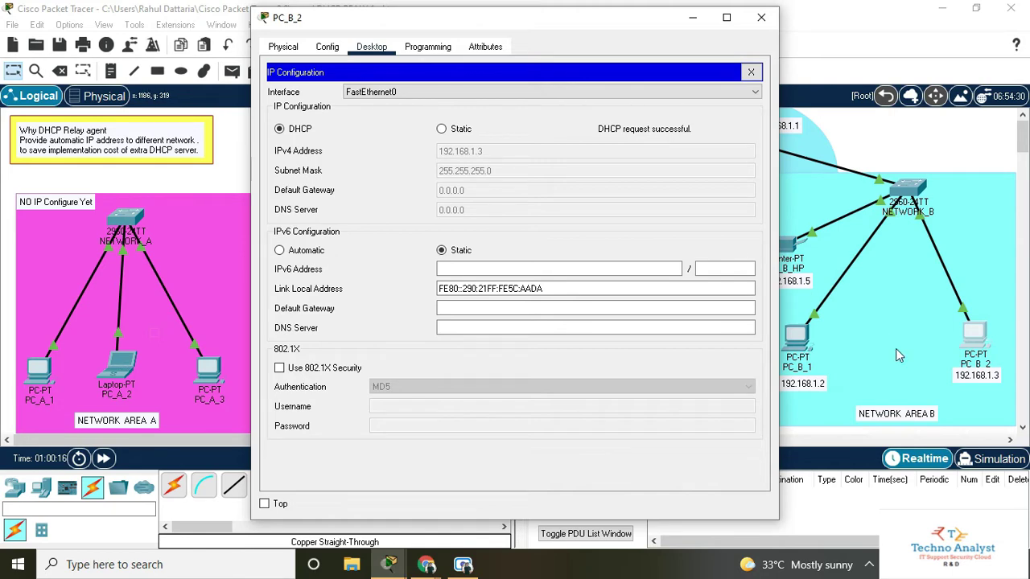
click(762, 17)
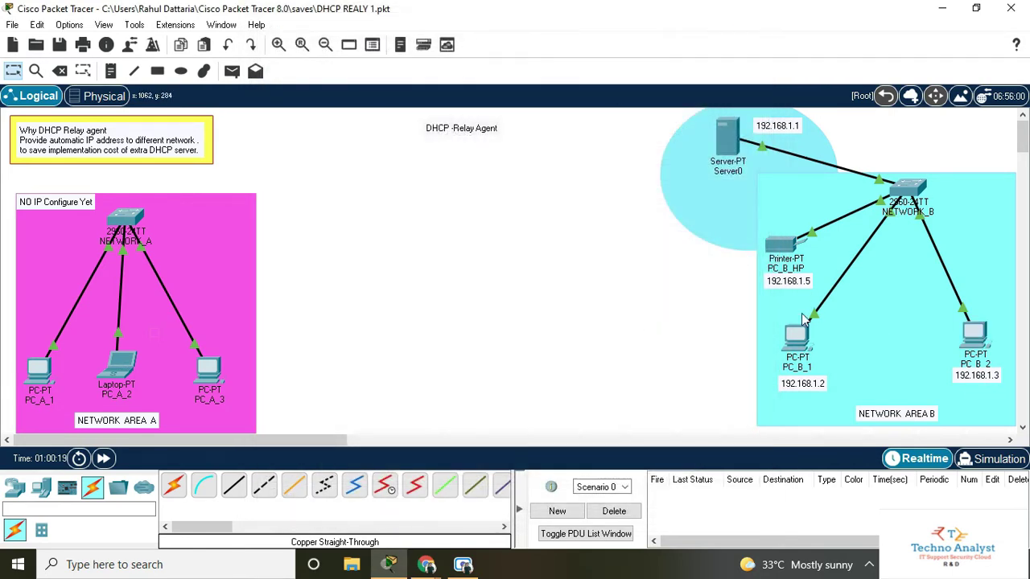
- Set the FastEthernet0 interface of printer PC_B_HP to obtain its IPv4 address by DHCP, and close its window
click(785, 245)
click(771, 13)
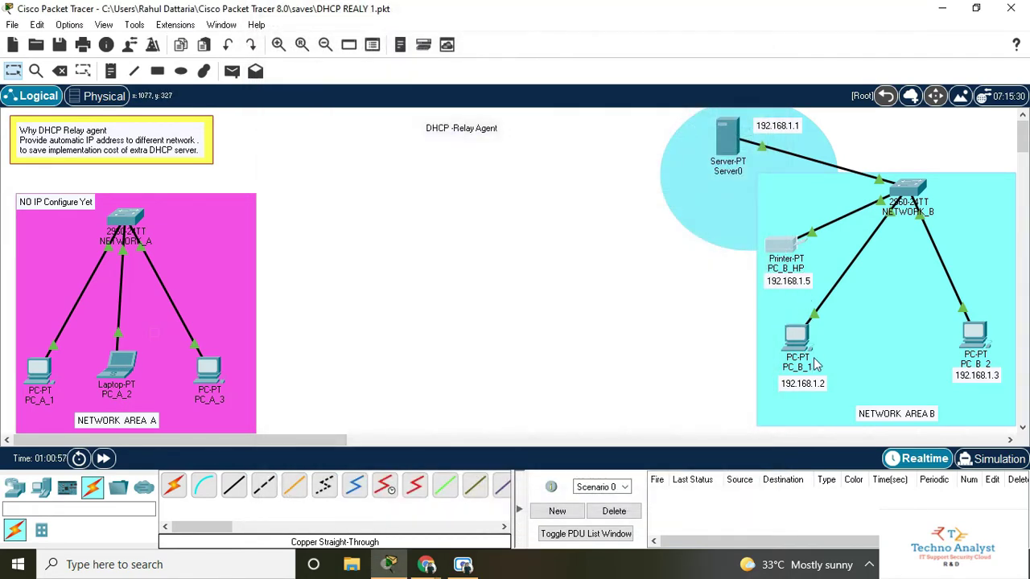
click(783, 245)
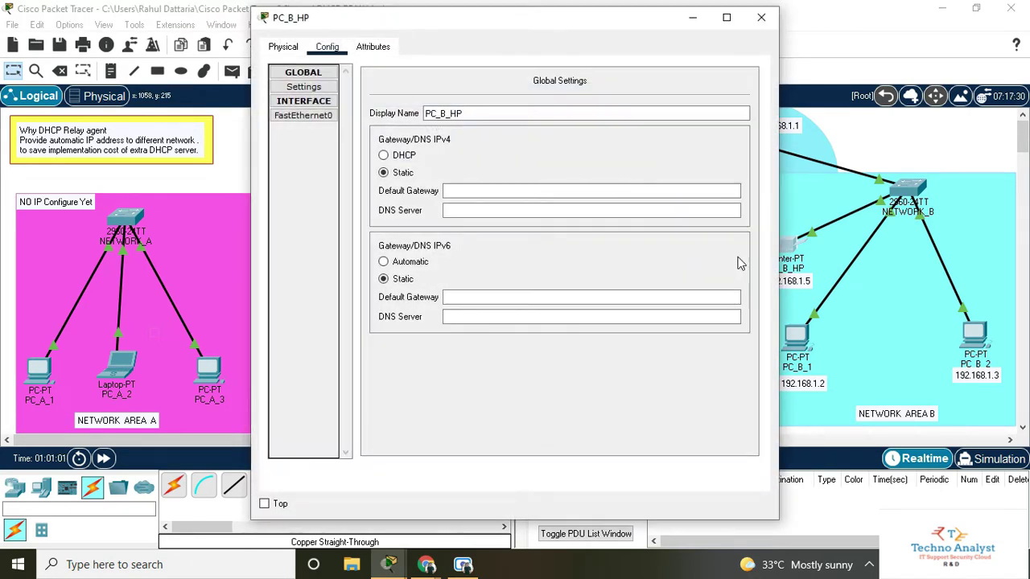
drag(531, 19, 387, 28)
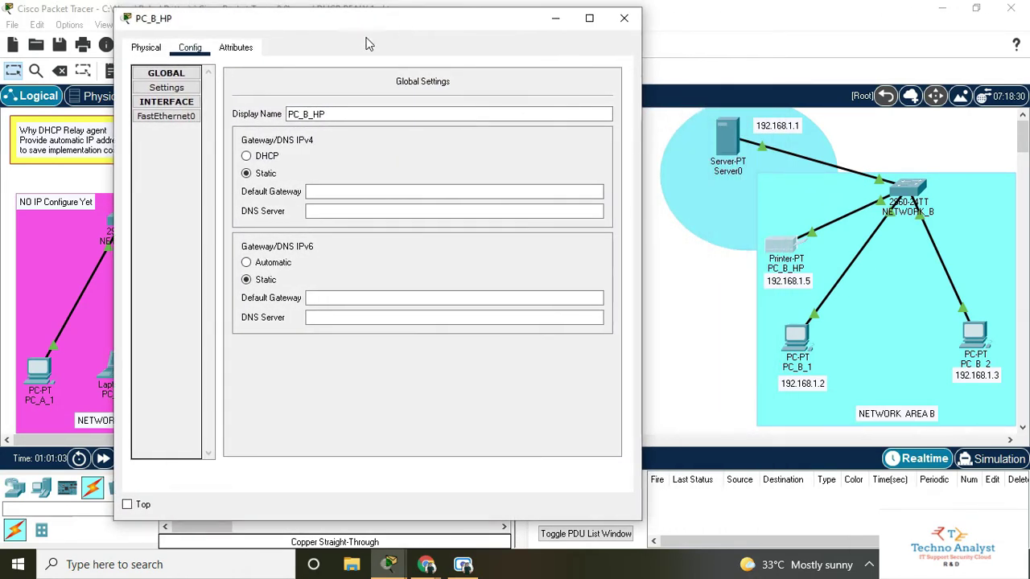
click(161, 117)
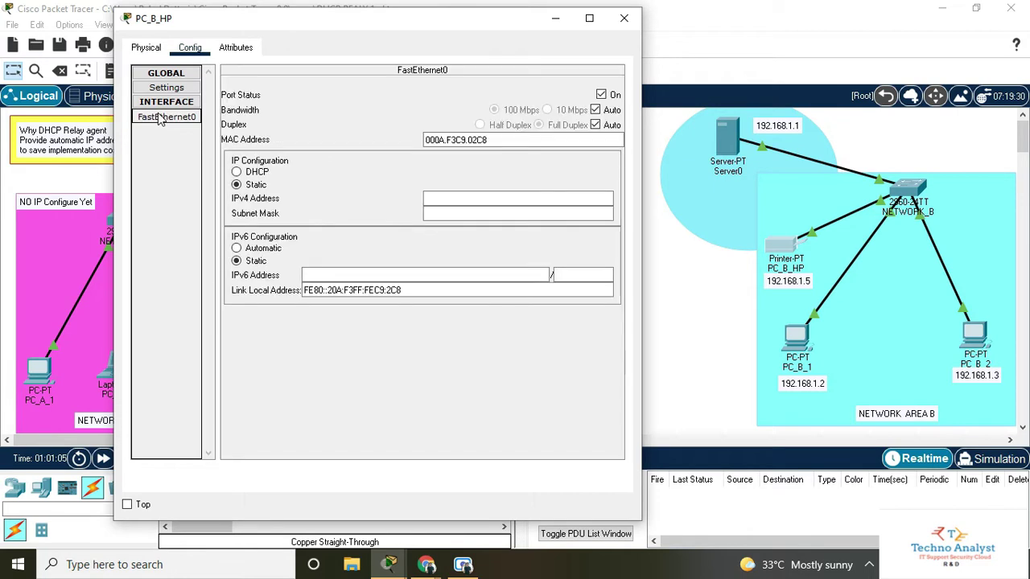
click(259, 173)
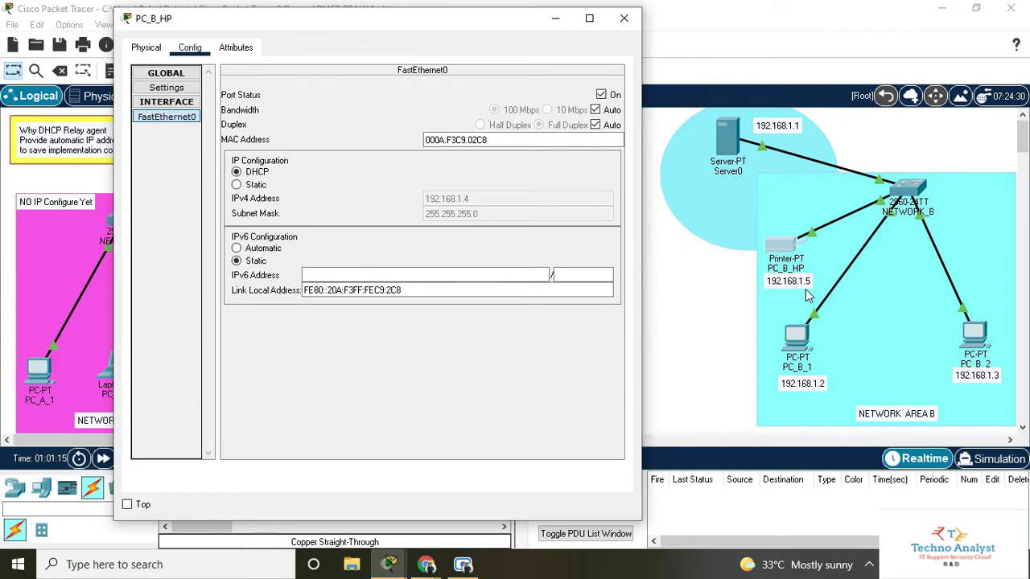
click(625, 18)
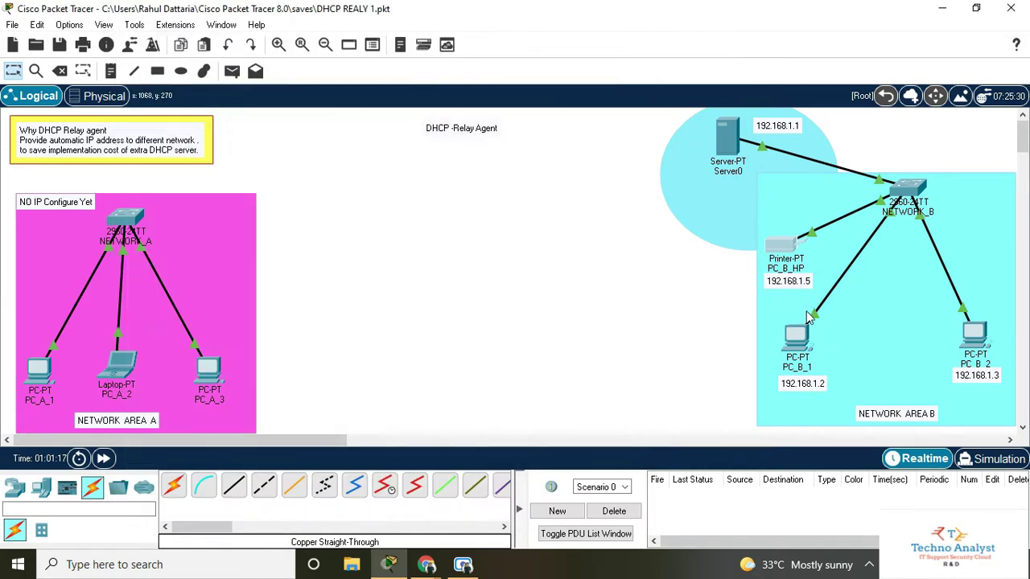
- Change the address label below printer PC_B_HP to 192.168.1.4
double_click(807, 281)
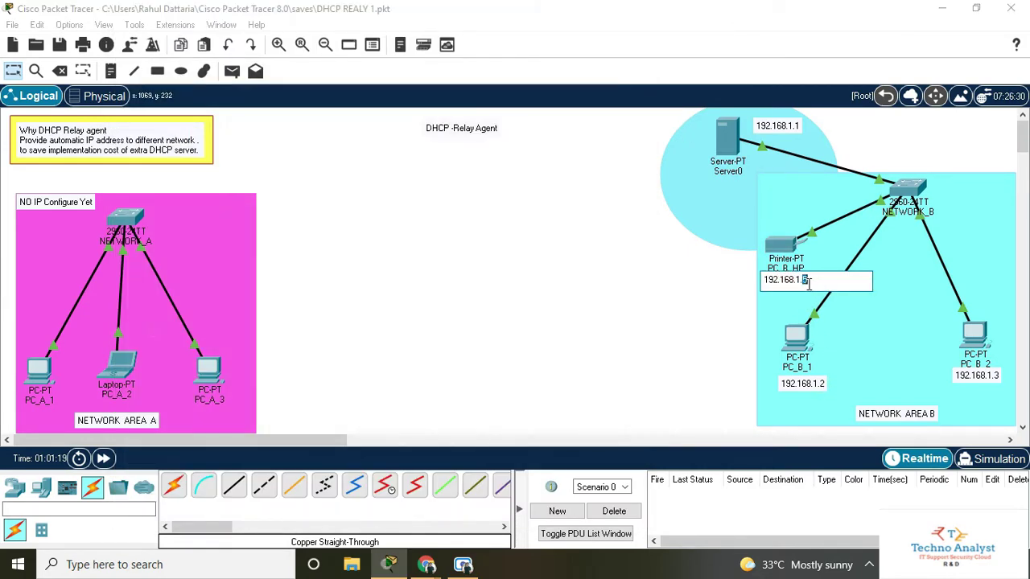
click(557, 314)
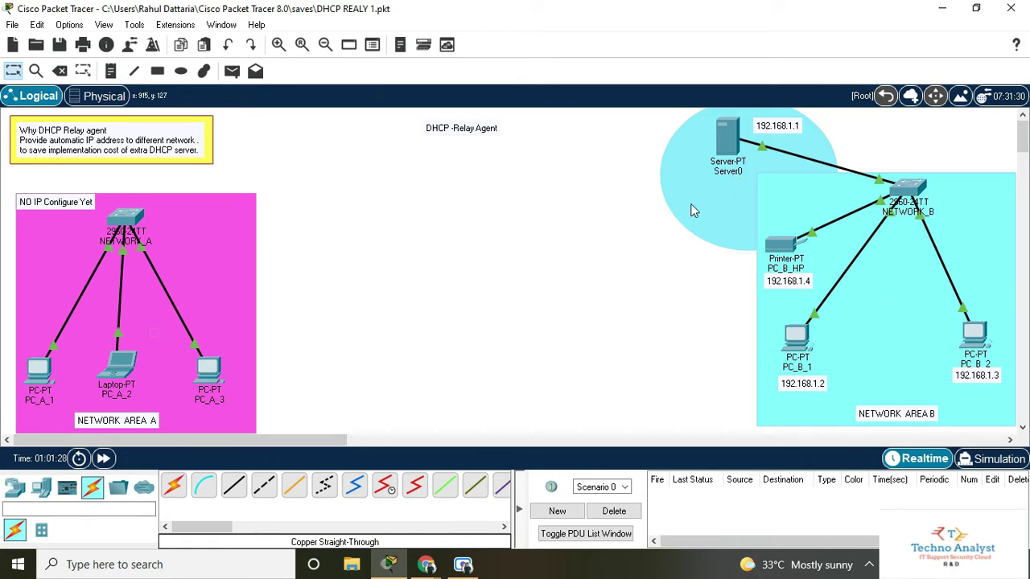
- Check the IP configuration of PC_A_3 in Network Area A and close its window
click(211, 372)
click(209, 369)
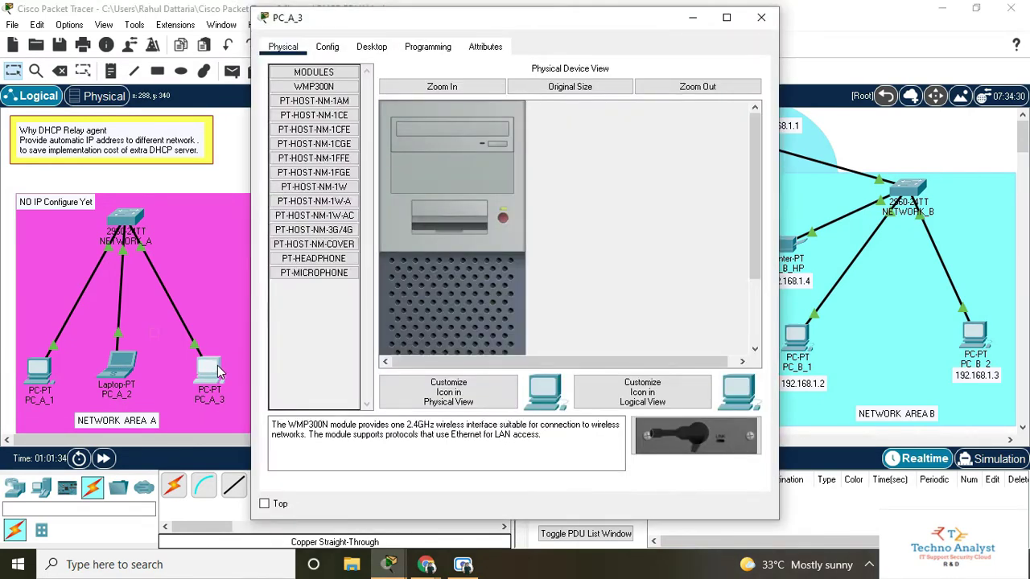
click(372, 47)
click(321, 106)
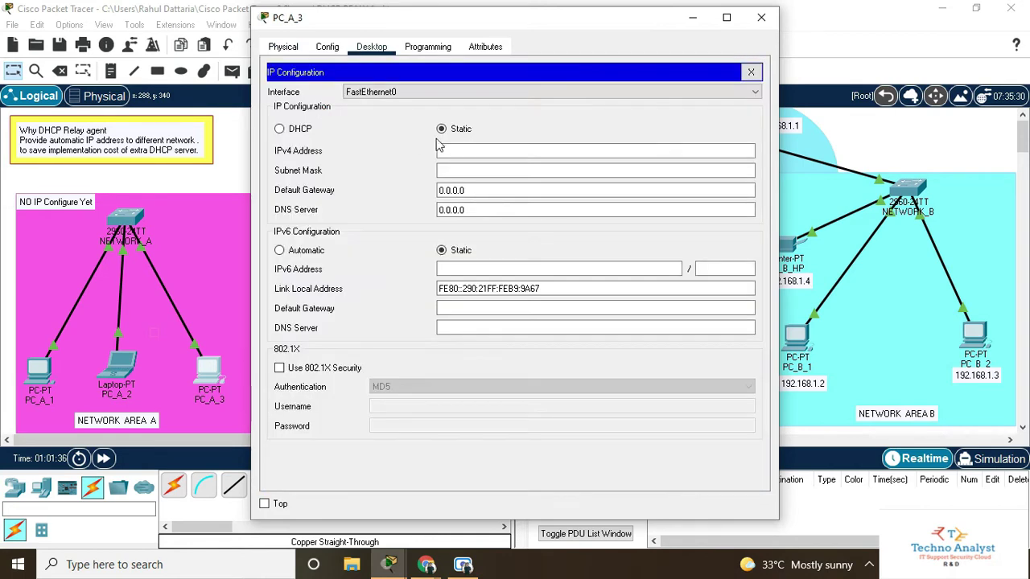
click(761, 17)
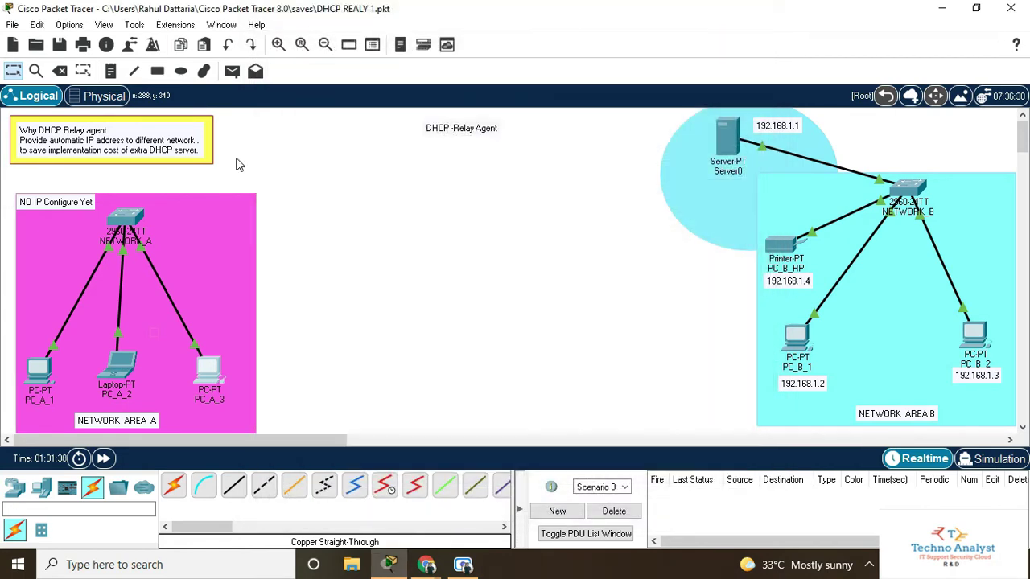
- Place an ISR4321 router between the two network areas and move the "DHCP -Relay Agent" label below it
mouse_move(137, 225)
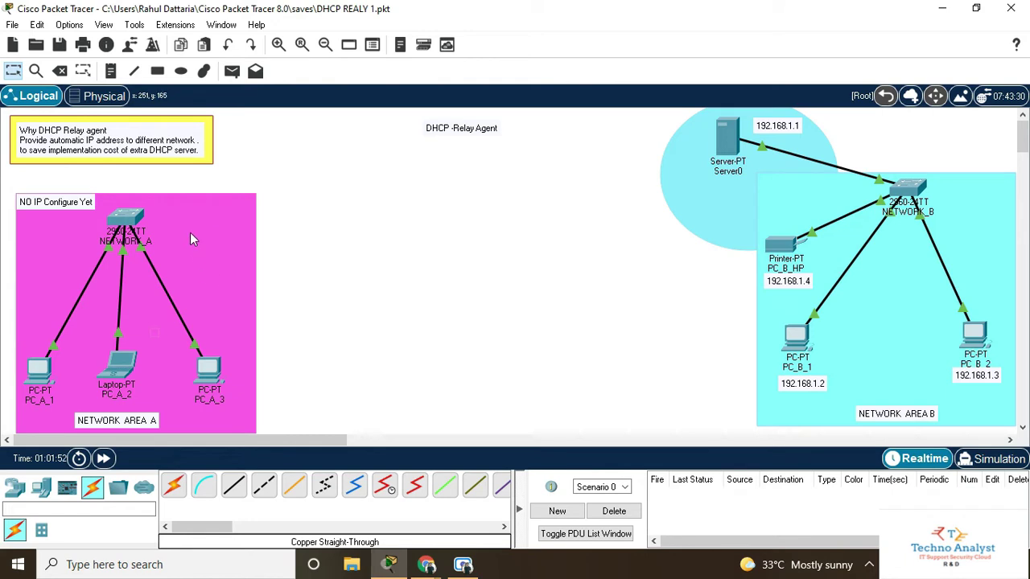
click(14, 484)
click(207, 488)
click(455, 178)
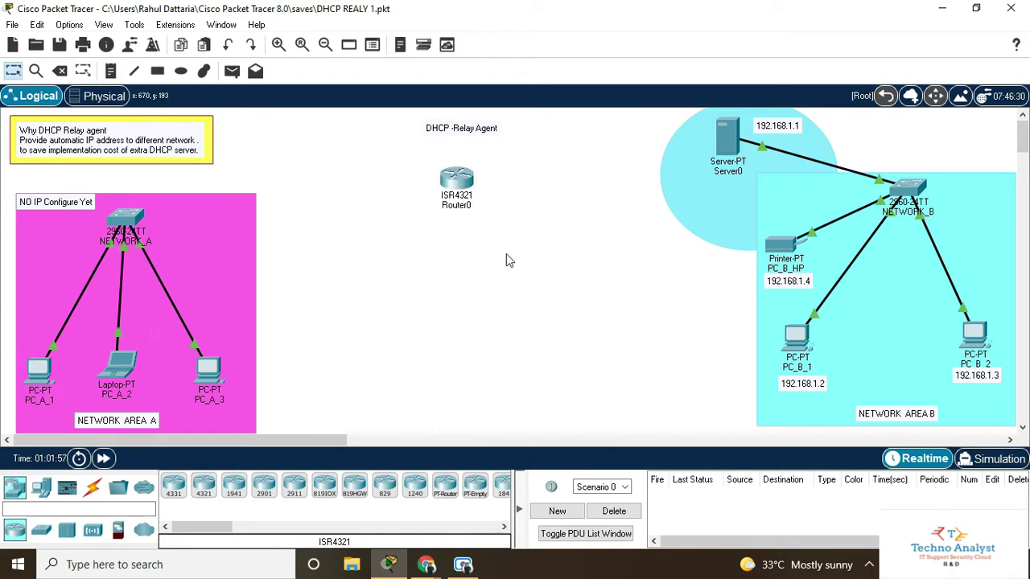
drag(462, 184, 459, 204)
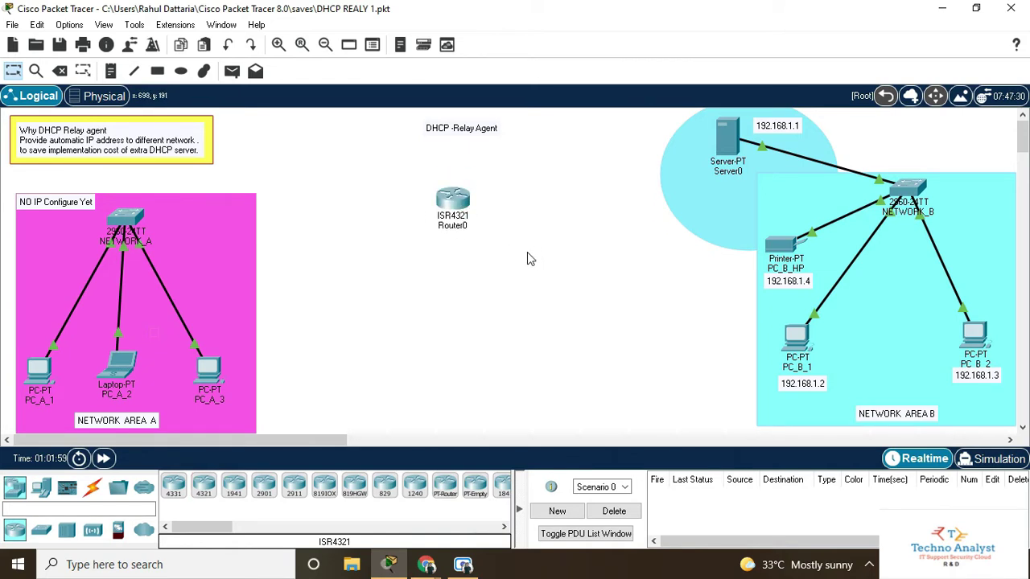
drag(459, 132, 451, 262)
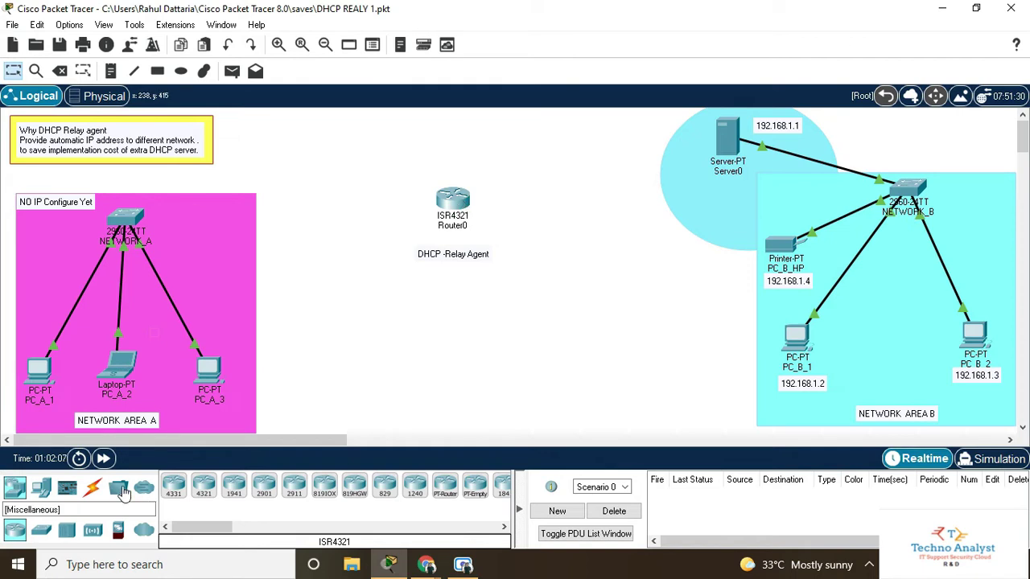
- Connect Router0's GigabitEthernet0/0/0 to GigabitEthernet0/1 on the NETWORK_A switch with a copper straight-through cable
click(93, 487)
click(235, 488)
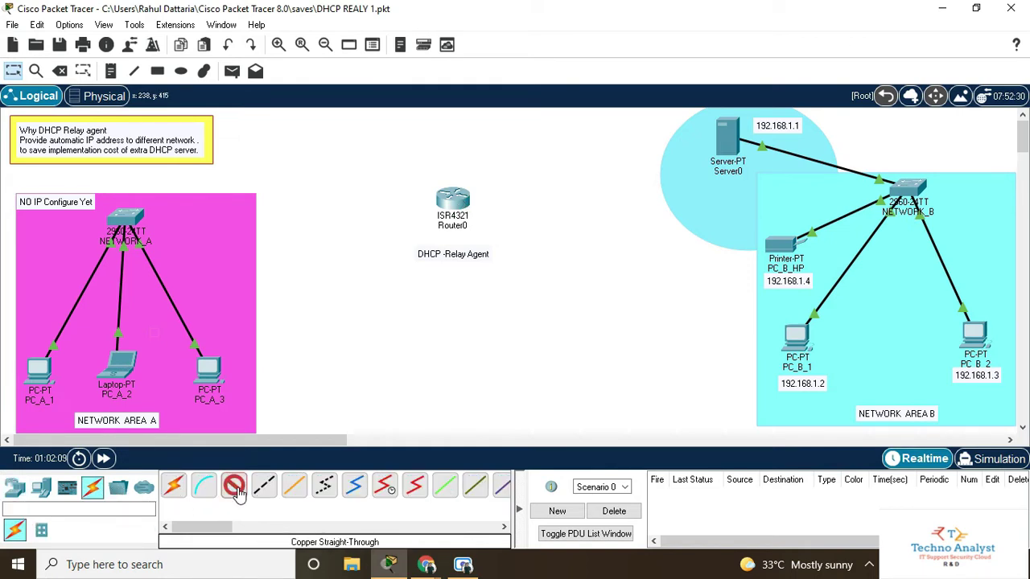
click(455, 203)
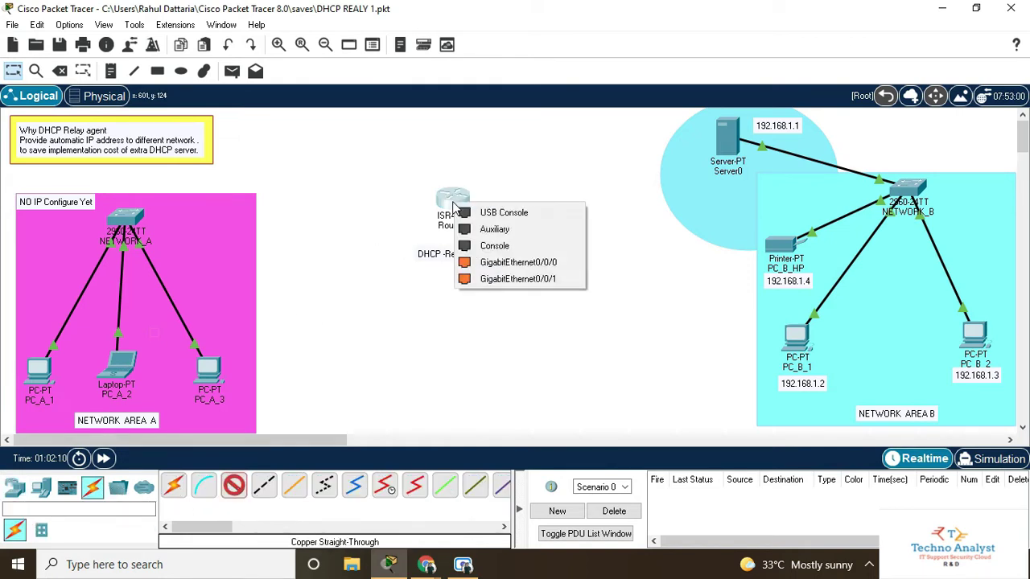
click(515, 262)
click(127, 237)
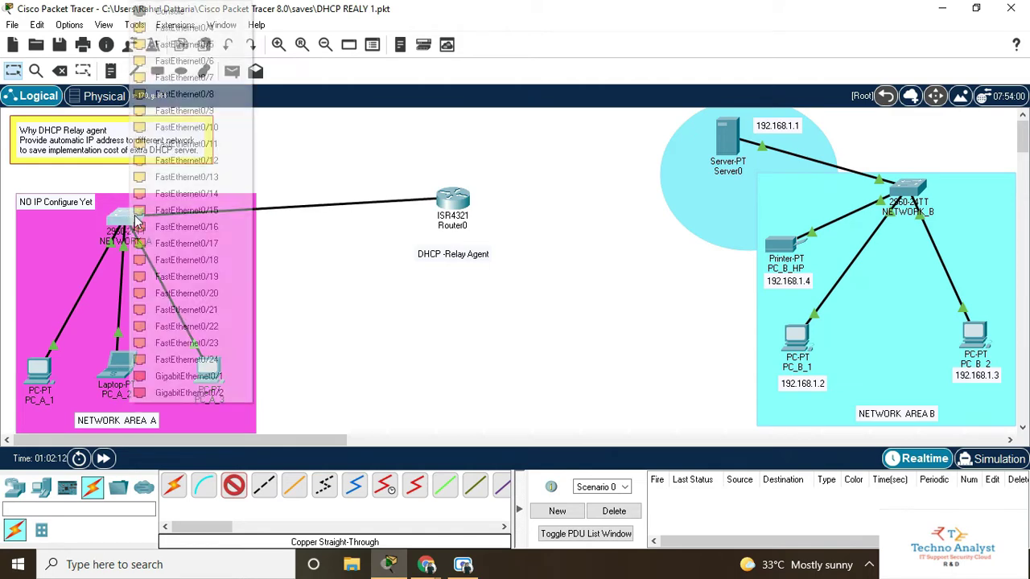
click(193, 376)
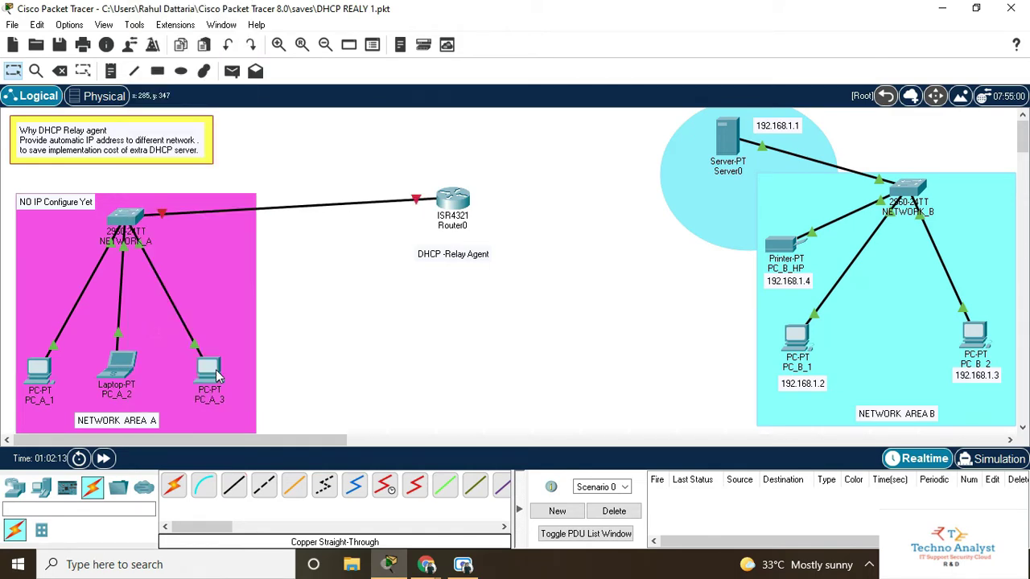
- Connect Router0's GigabitEthernet0/0/1 to the NETWORK_B switch with a copper straight-through cable
click(237, 492)
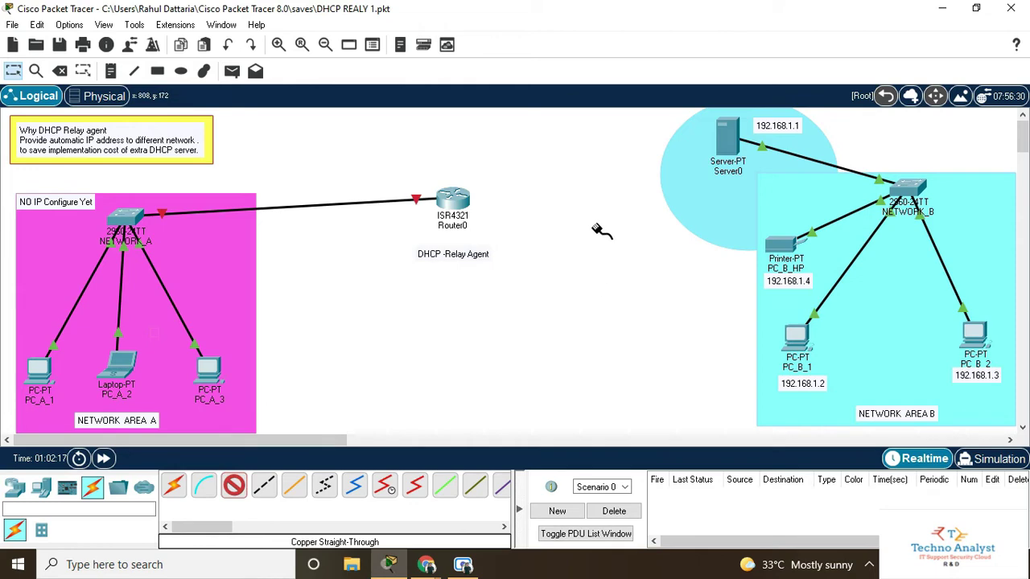
click(464, 196)
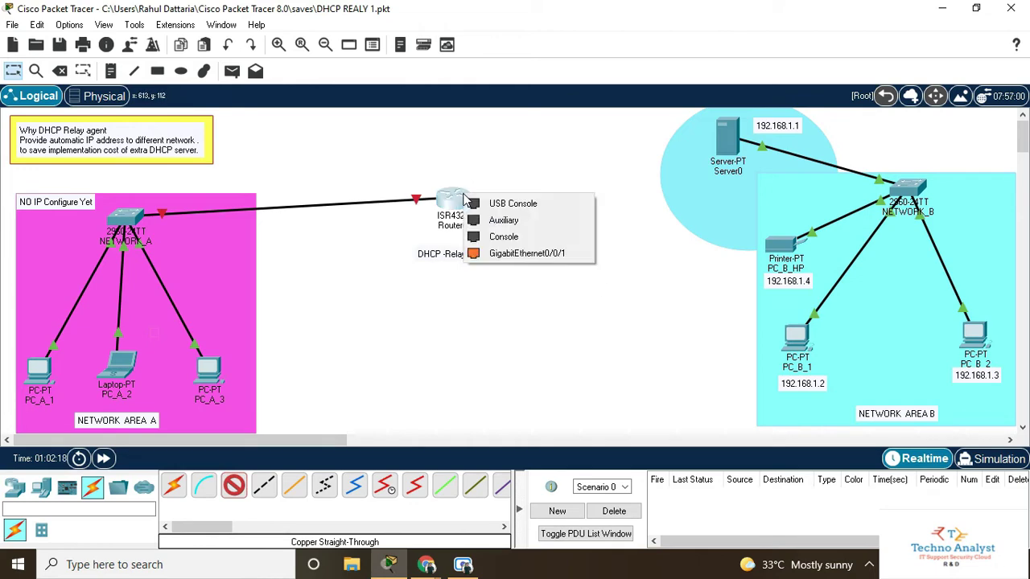
click(531, 257)
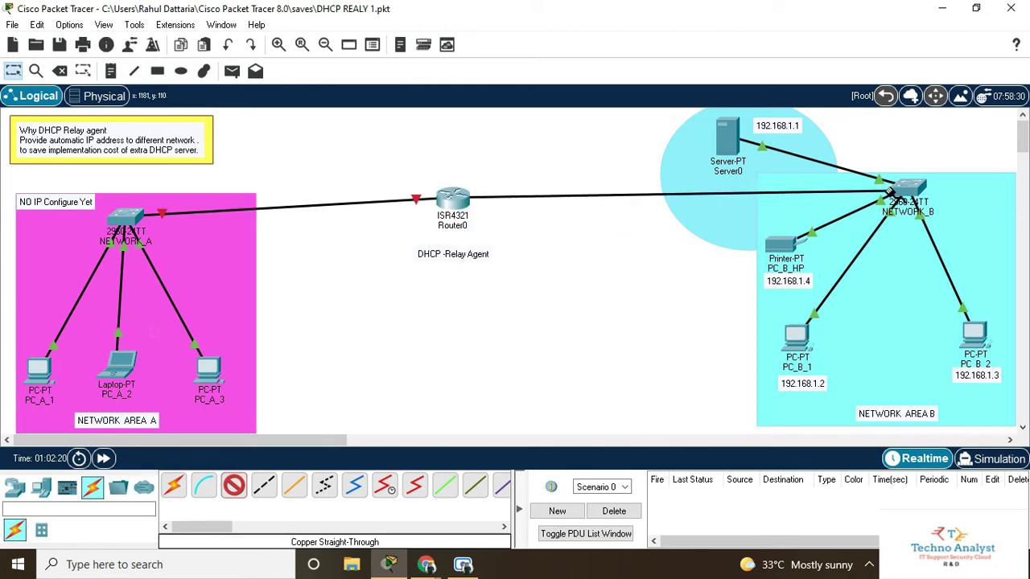
click(896, 192)
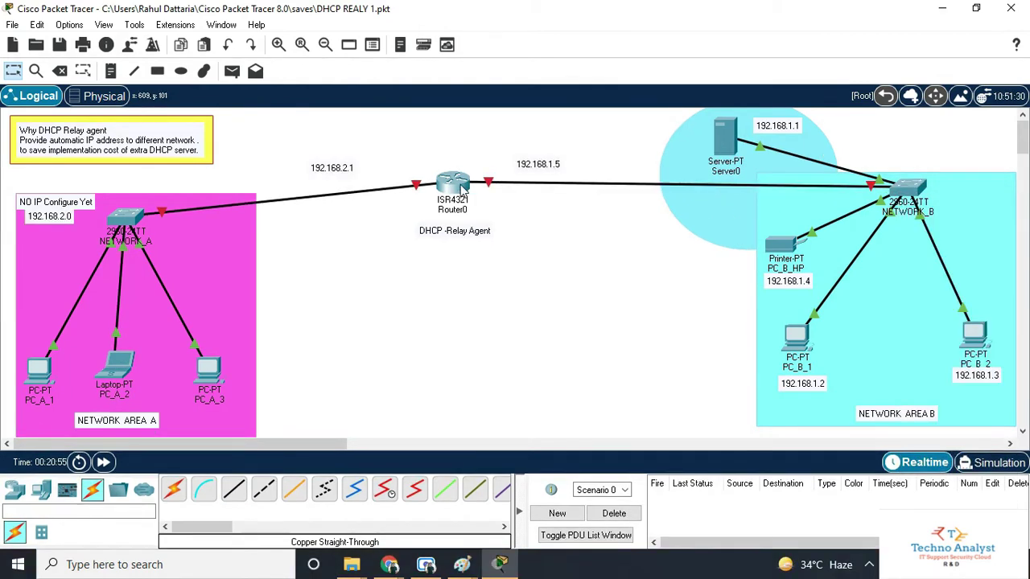
- Move the 192.168.2.1 and 192.168.1.5 labels closer to Router0, each above its own link
drag(340, 173, 387, 173)
drag(563, 163, 553, 160)
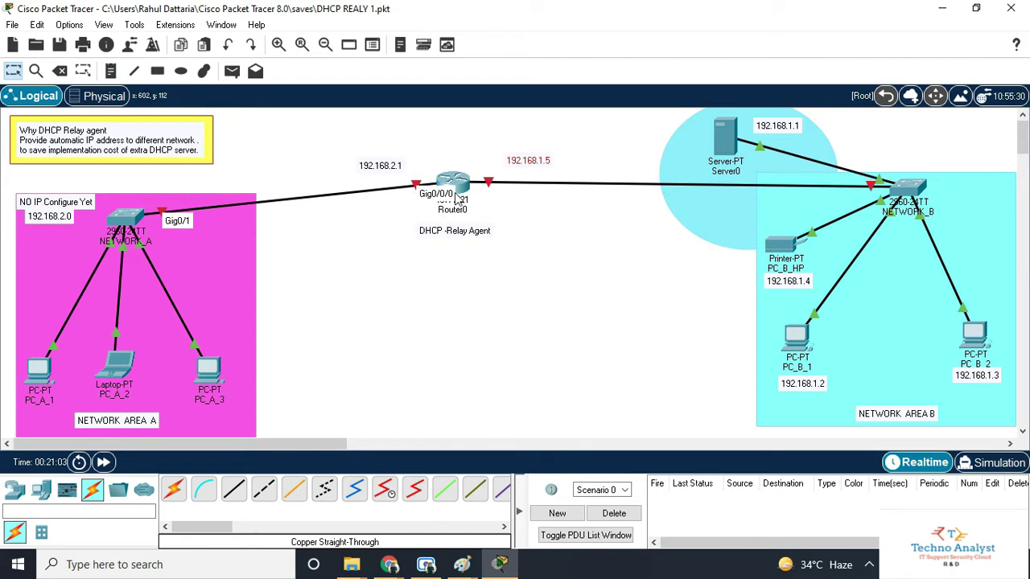
- Open Router0's command line beside the topology and decline the initial configuration dialog
mouse_move(466, 187)
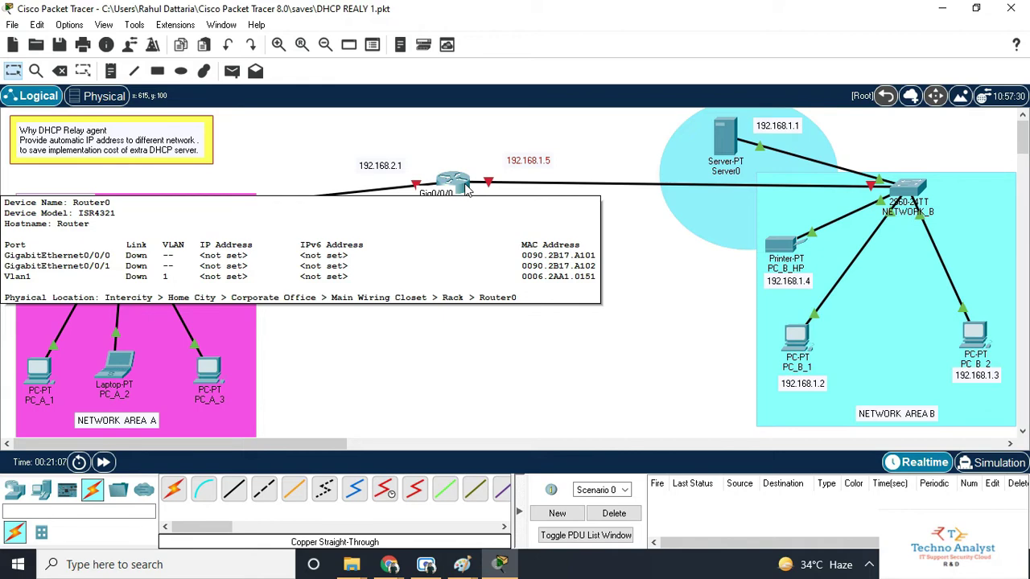
click(467, 187)
drag(511, 19, 702, 22)
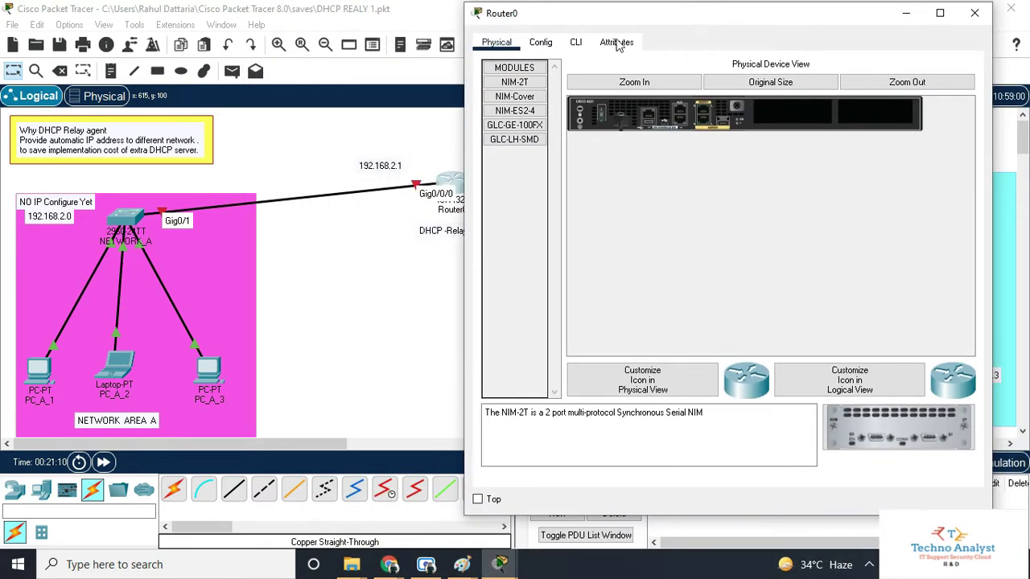
click(575, 42)
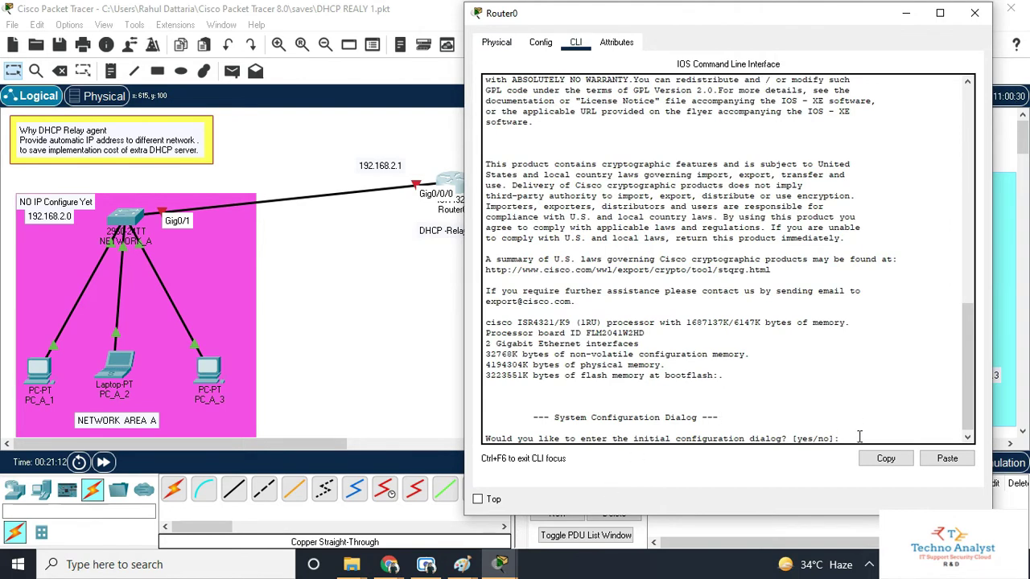
text(n)
key(Return)
key(Return)
- Enter privileged mode on Router0 and start global configuration from the terminal
text(en)
key(Return)
key(Return)
text(config)
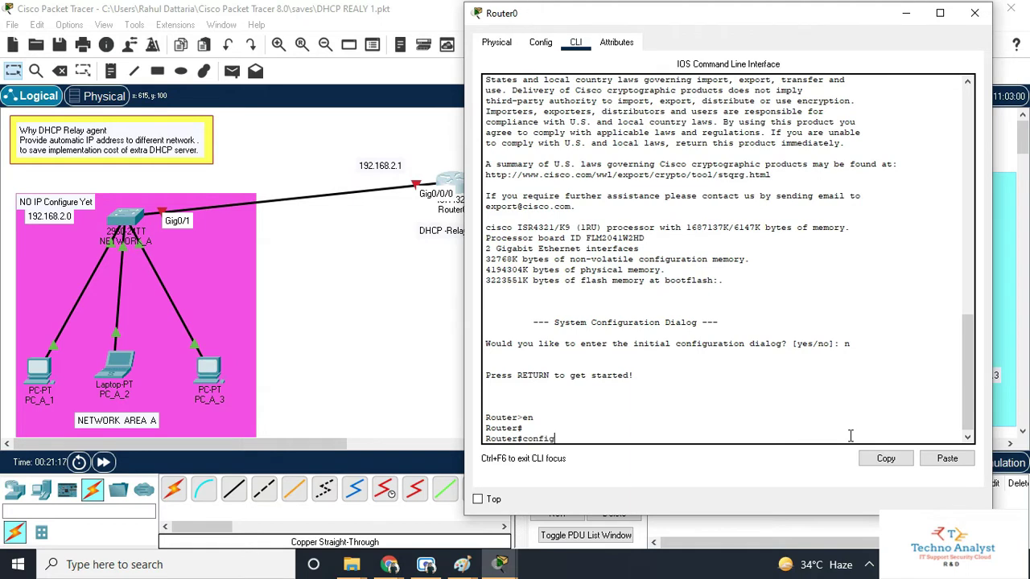
key(Return)
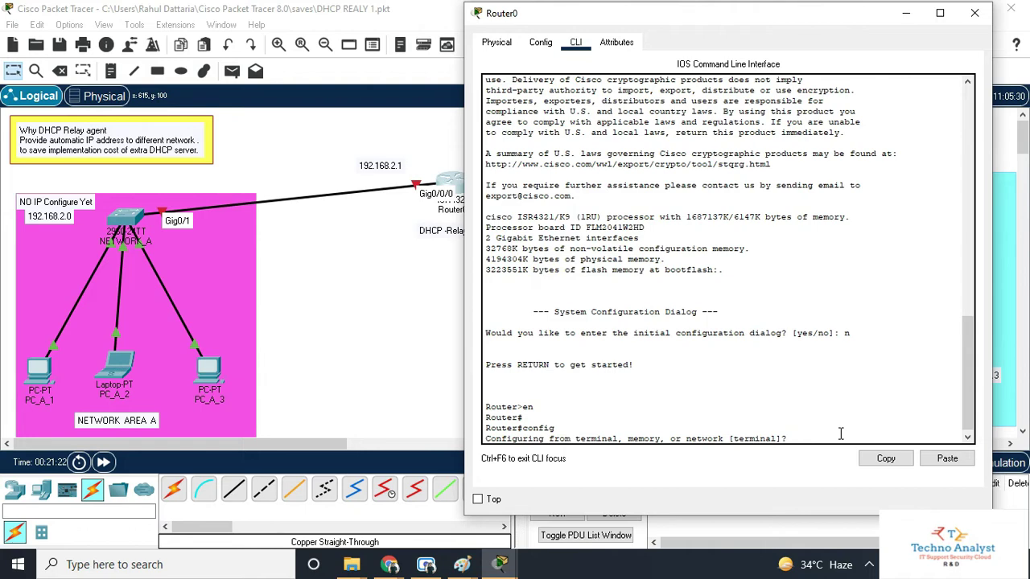
key(Return)
key(Return)
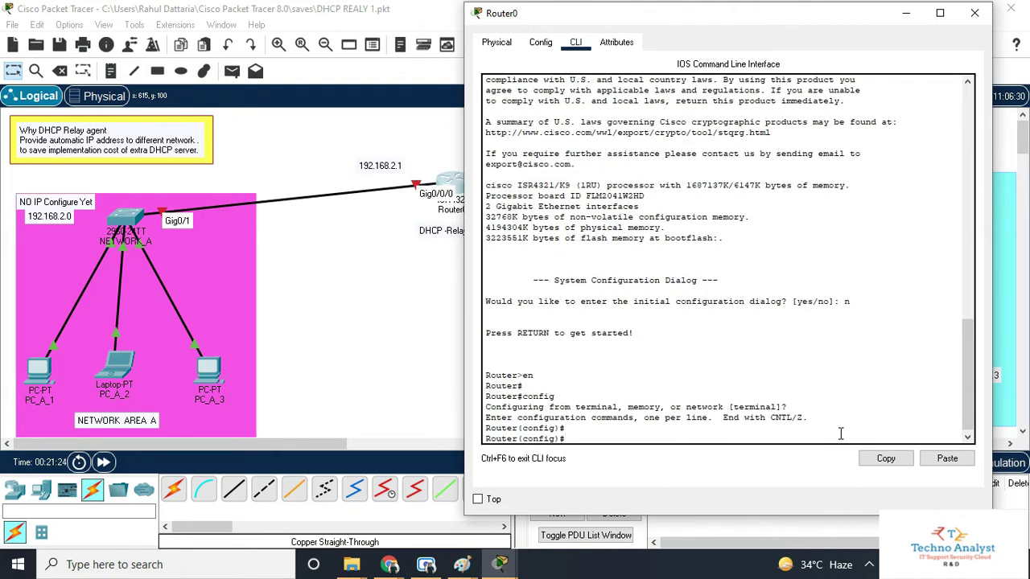
- Assign 192.168.2.1 with mask 255.255.255.0 to Router0's interface gig0/0/0 and enable the interface
text(int gig0/0/0)
key(Return)
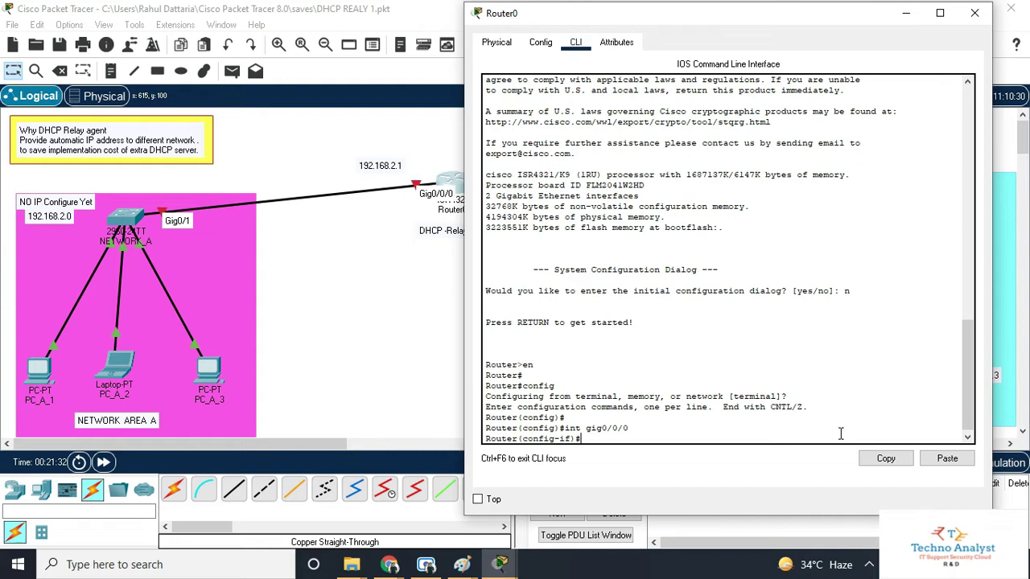
text(ip add 192.168.2.1 255.255.255.0)
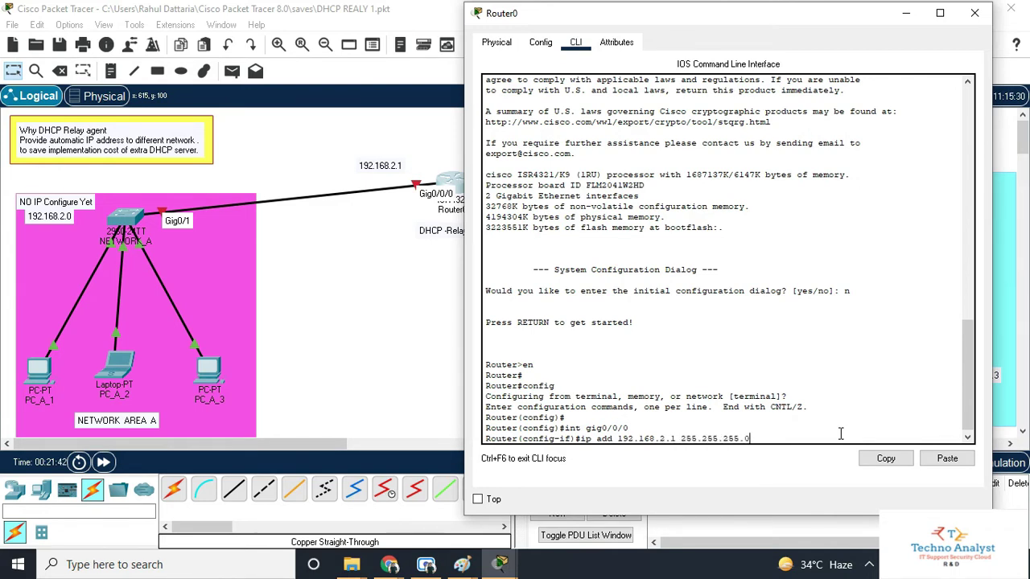
key(Return)
text(no shut)
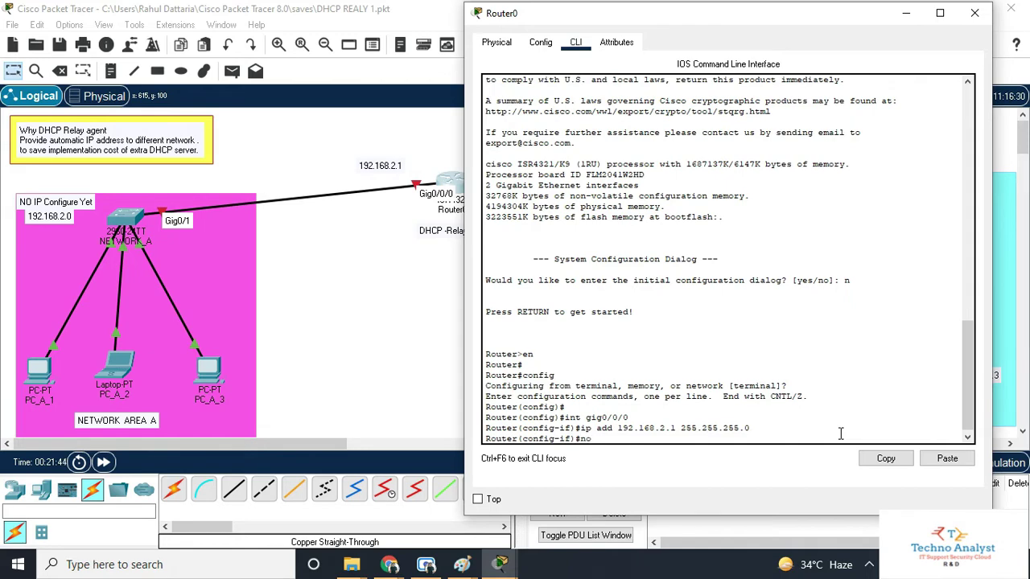
key(Return)
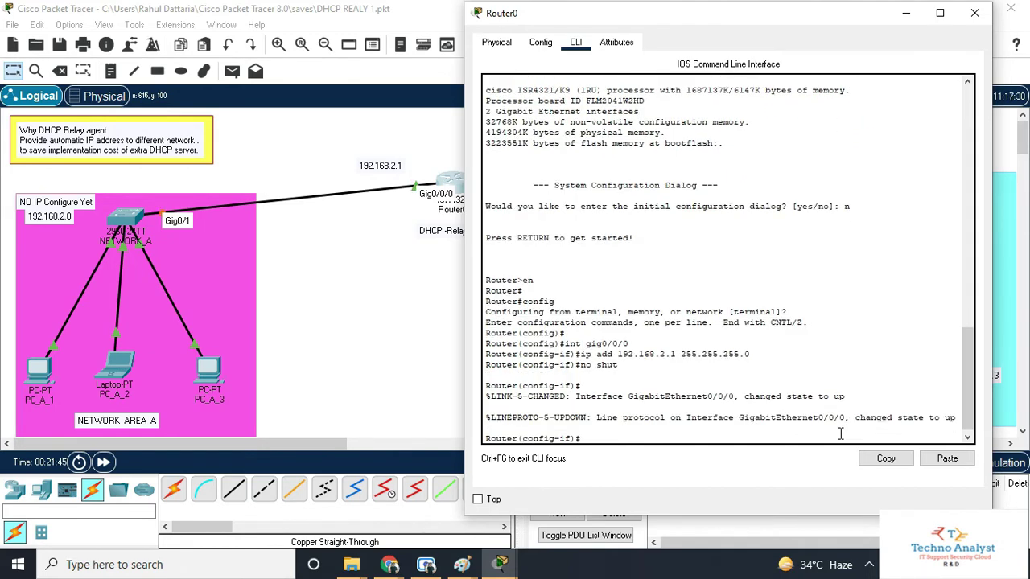
- Assign 192.168.1.5 with mask 255.255.255.0 to Router0's interface gig0/0/1
text(int gig0/0/0)
key(BackSpace)
text(1)
key(Return)
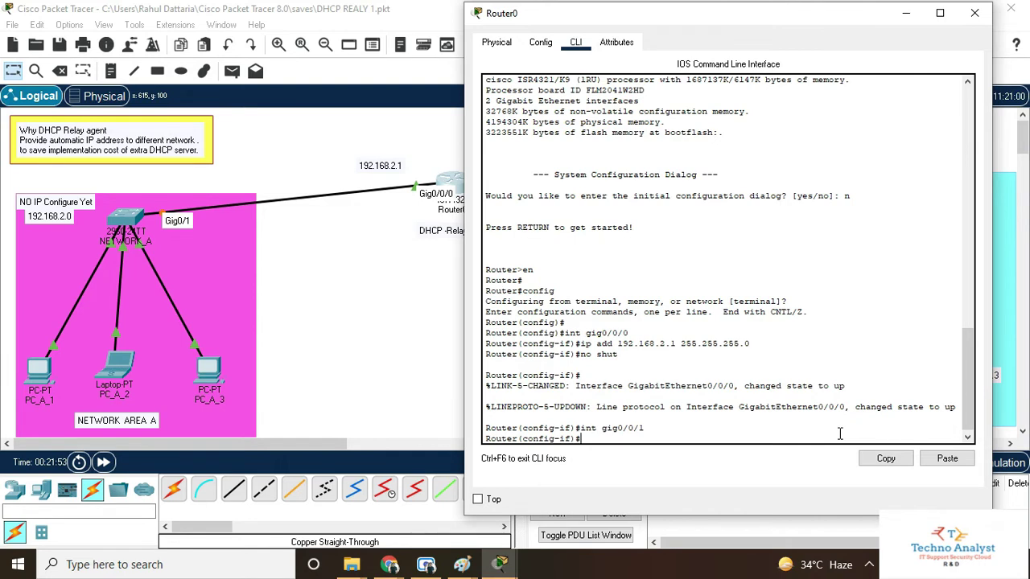
text(ip add 192.168.1.5)
key(Return)
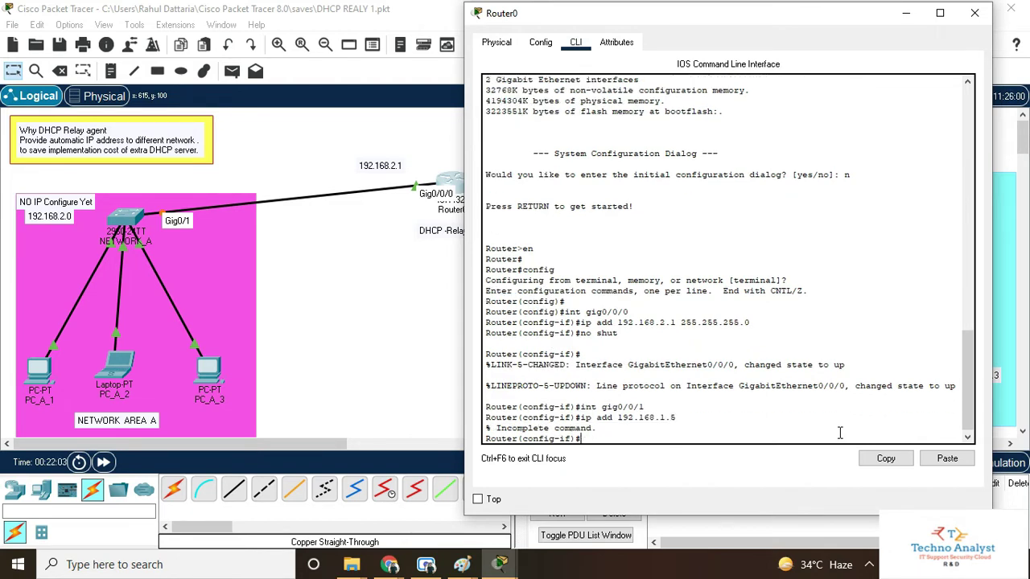
key(Up)
text(255.25)
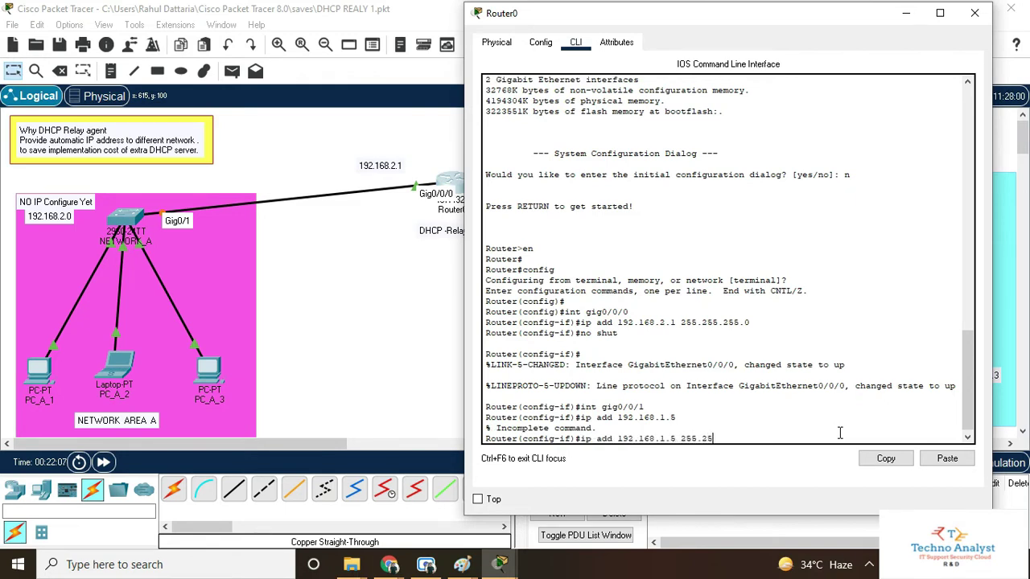
text(5.255.0)
key(Return)
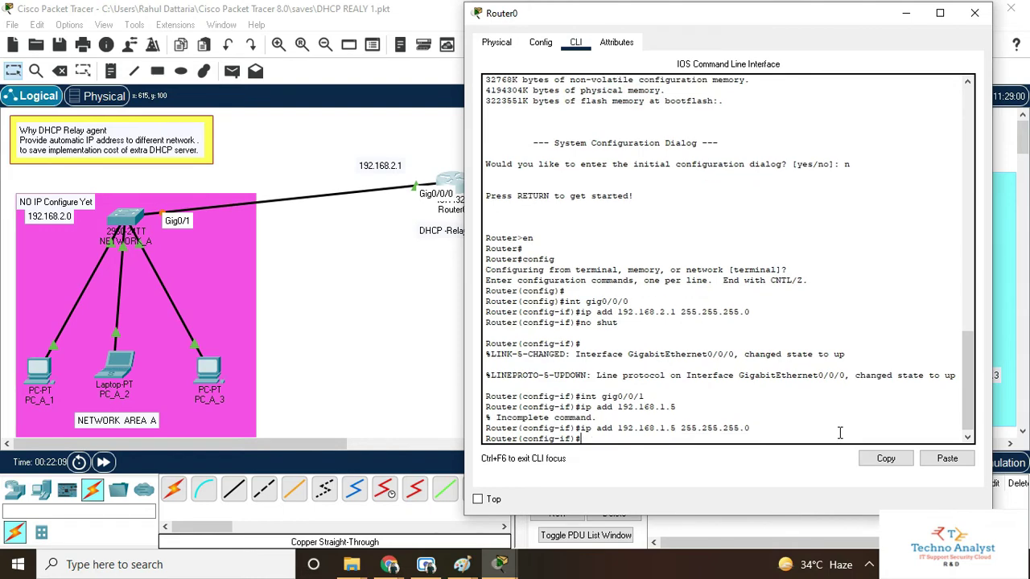
- Enable Router0's interface gig0/0/1 with the no shut command
text(no shut)
key(Return)
key(Return)
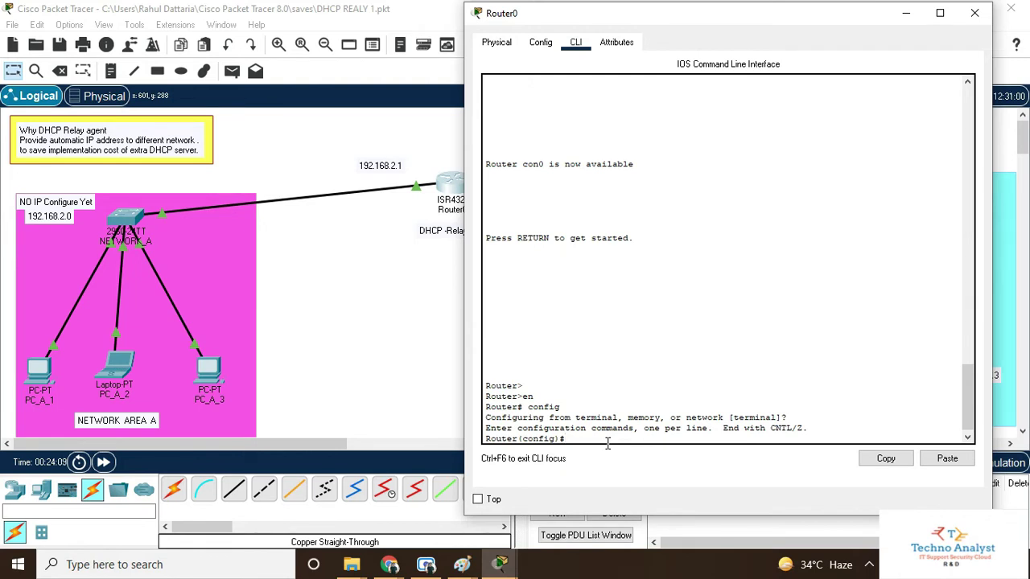
- Set the DHCP relay target on Router0's interface gig0/0/0 with ip helper-address 192.168.1.1
text(int)
text(gig0/0/0)
key(Return)
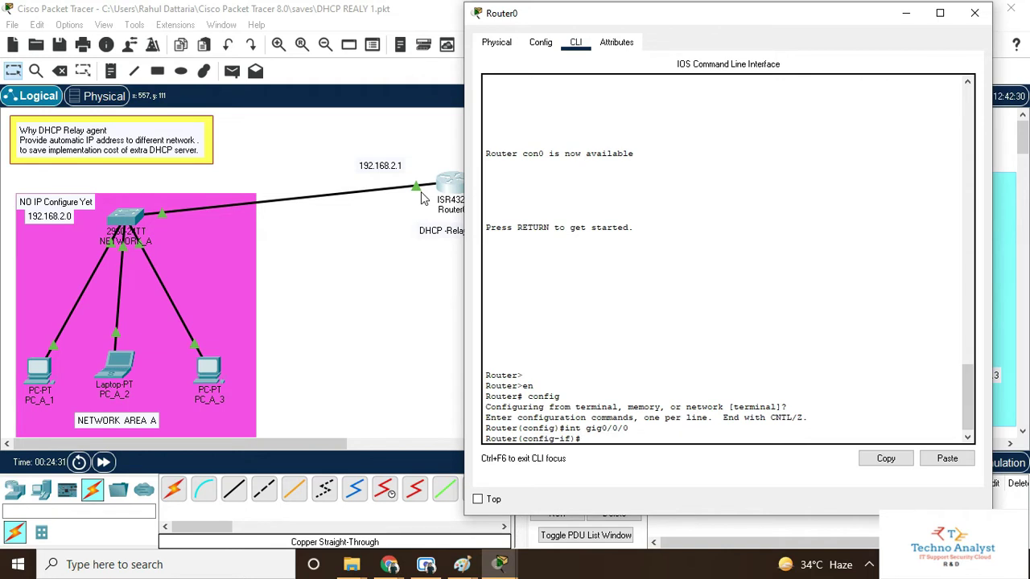
text(i)
key(BackSpace)
text(ip helper )
text(address 192.168.1.)
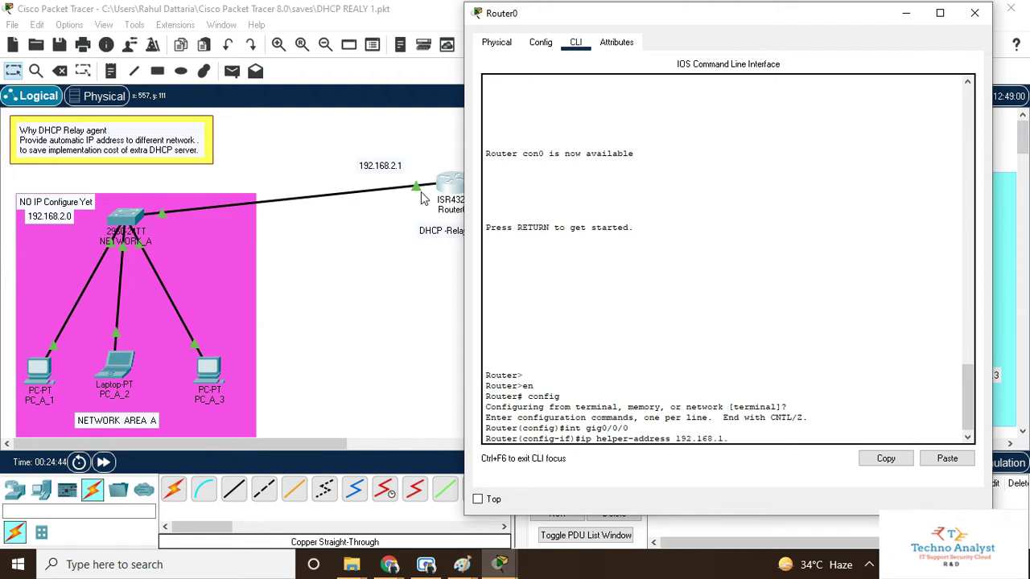
drag(689, 20, 299, 18)
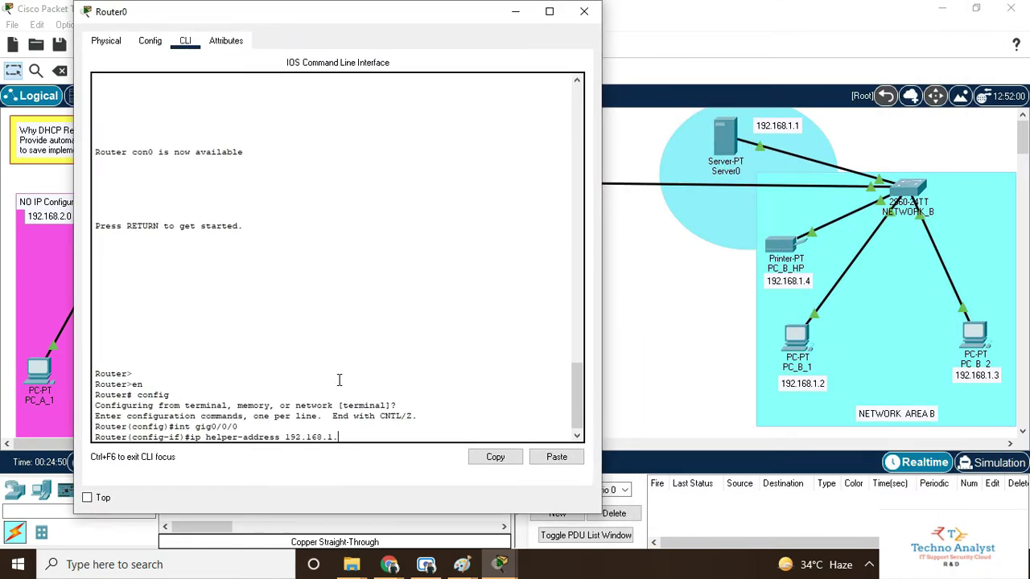
text(1)
key(Return)
- End Router0's configuration mode, save the configuration with the write command, and close the router's window
text(end)
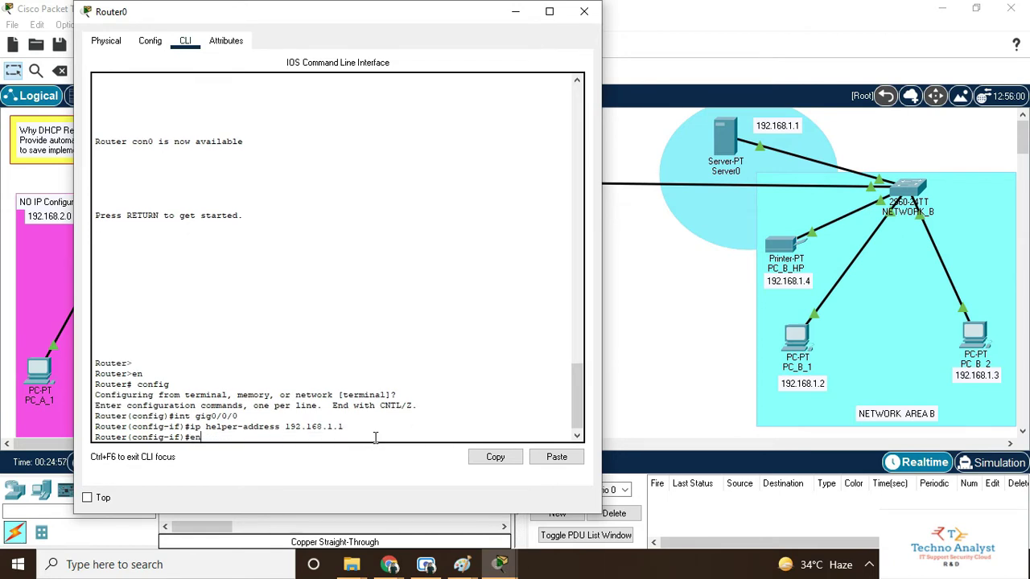
key(Return)
key(Return)
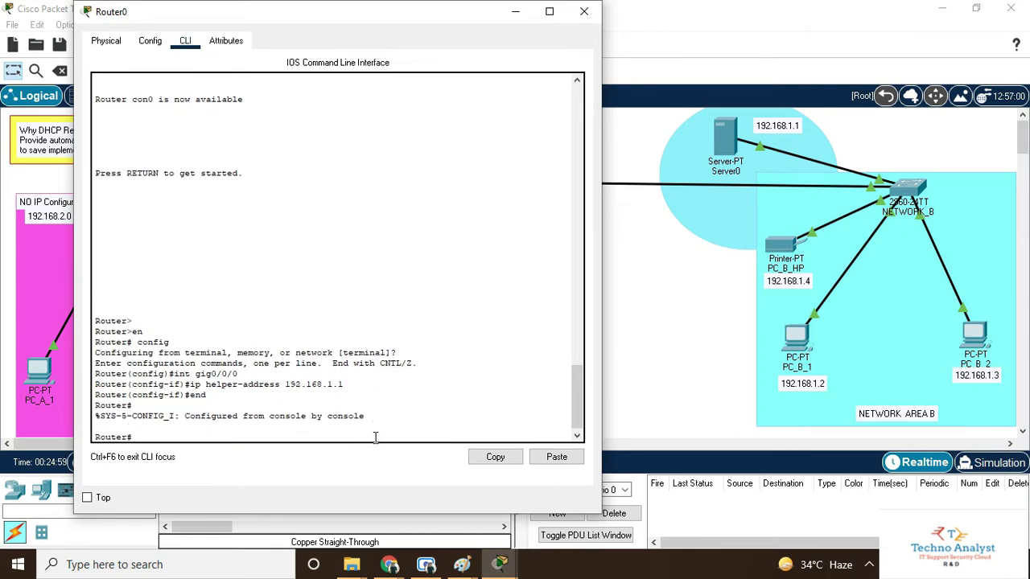
text(writ)
text(write)
key(Return)
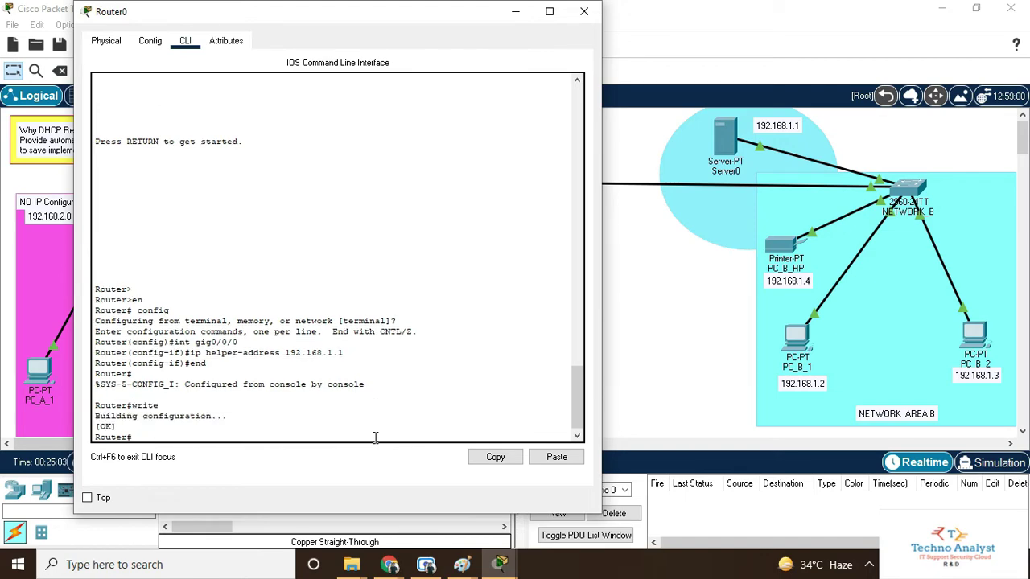
click(585, 12)
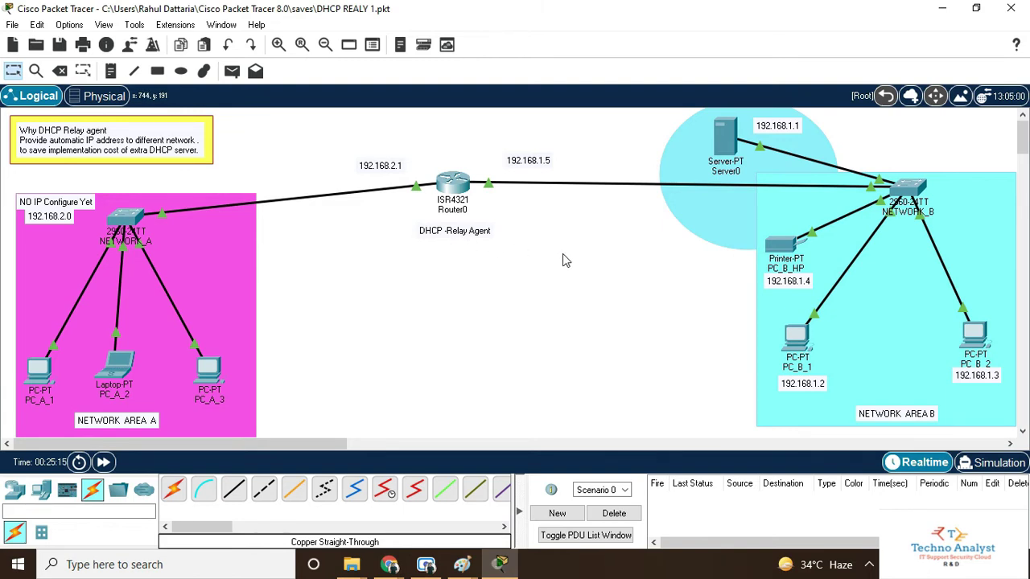
- Check Server0's static IP configuration, comparing its IPv4 address and default gateway with the router's address in the topology
click(732, 150)
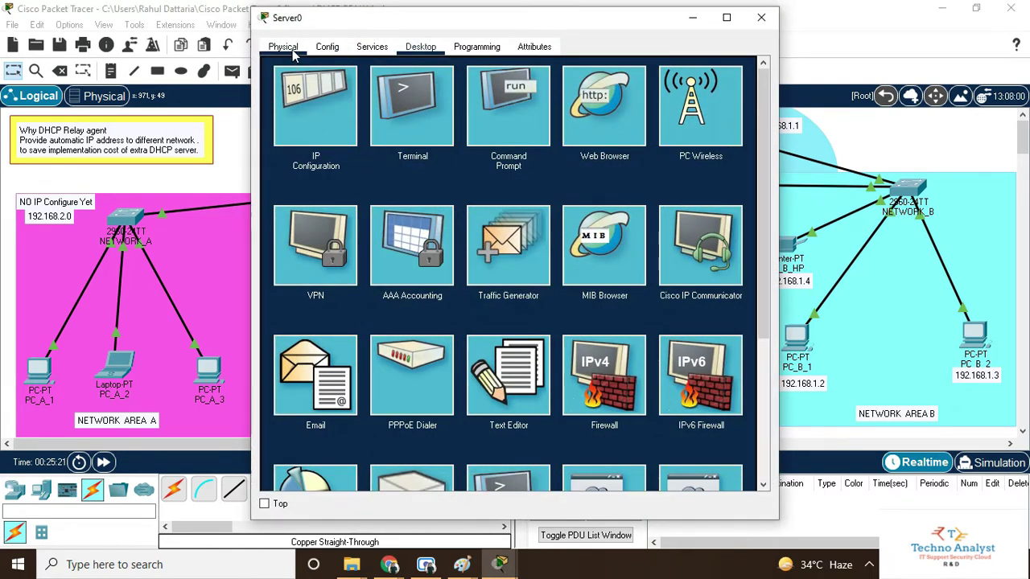
click(288, 50)
click(326, 48)
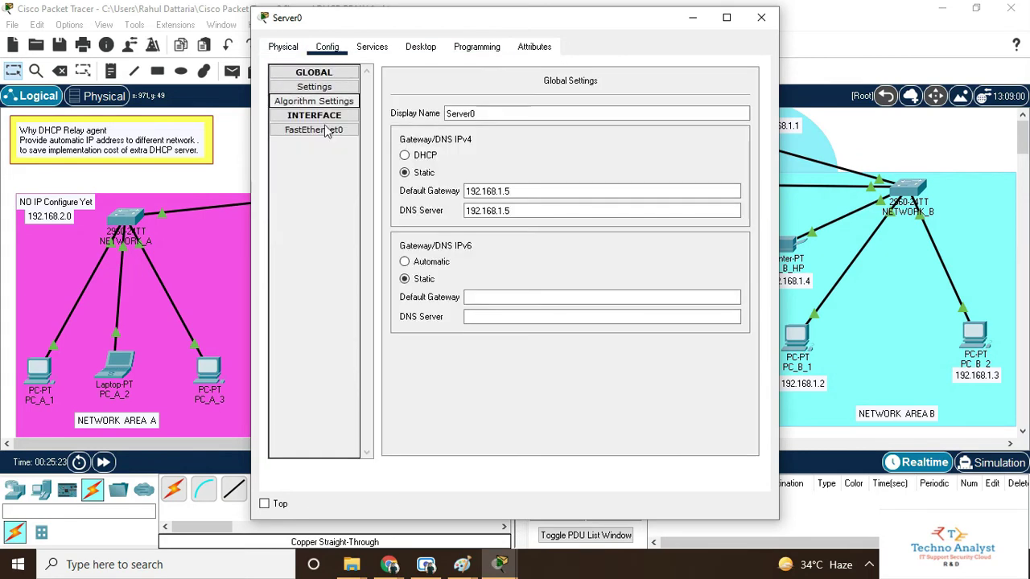
click(374, 50)
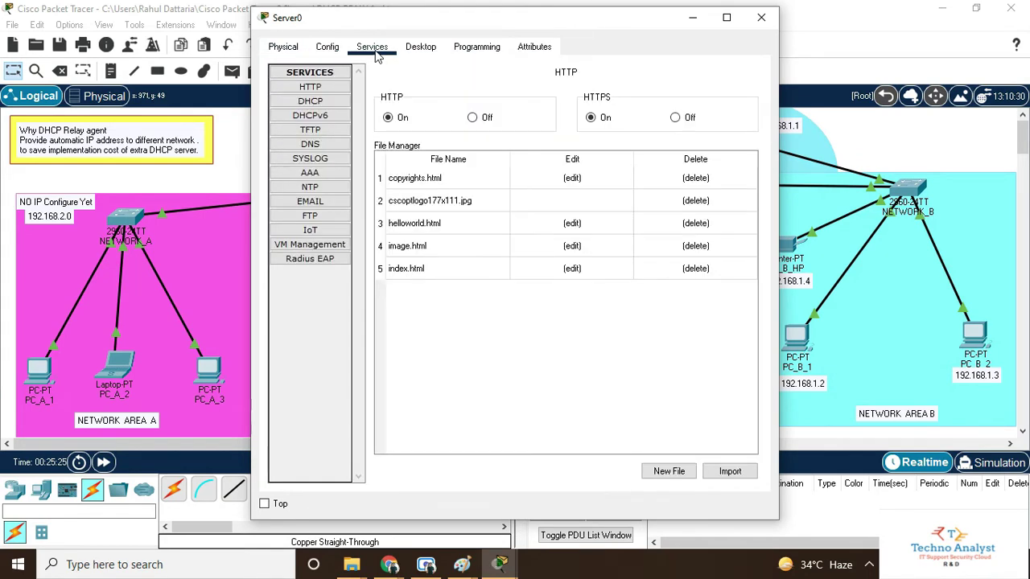
click(420, 48)
click(322, 97)
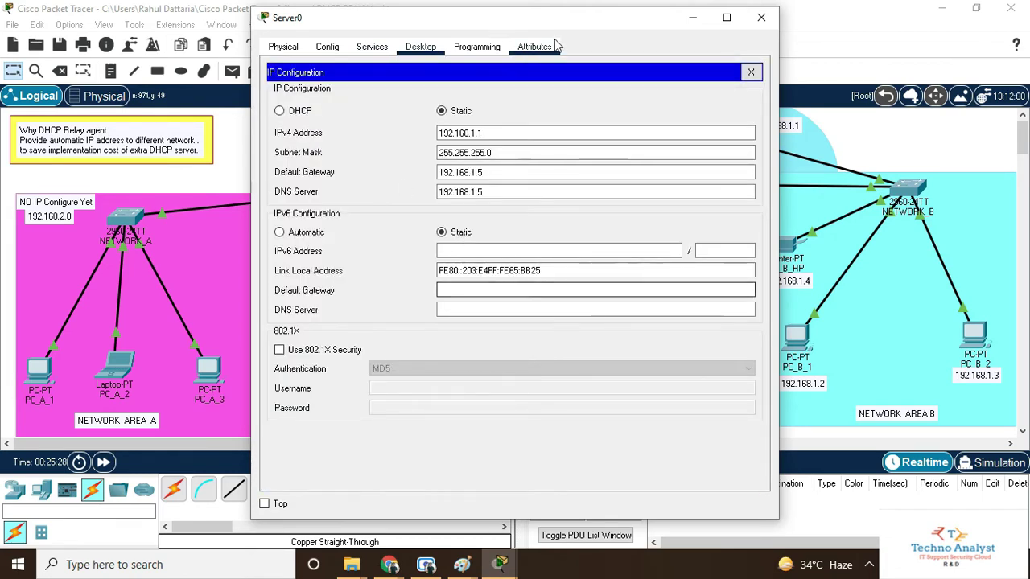
drag(566, 18, 599, 247)
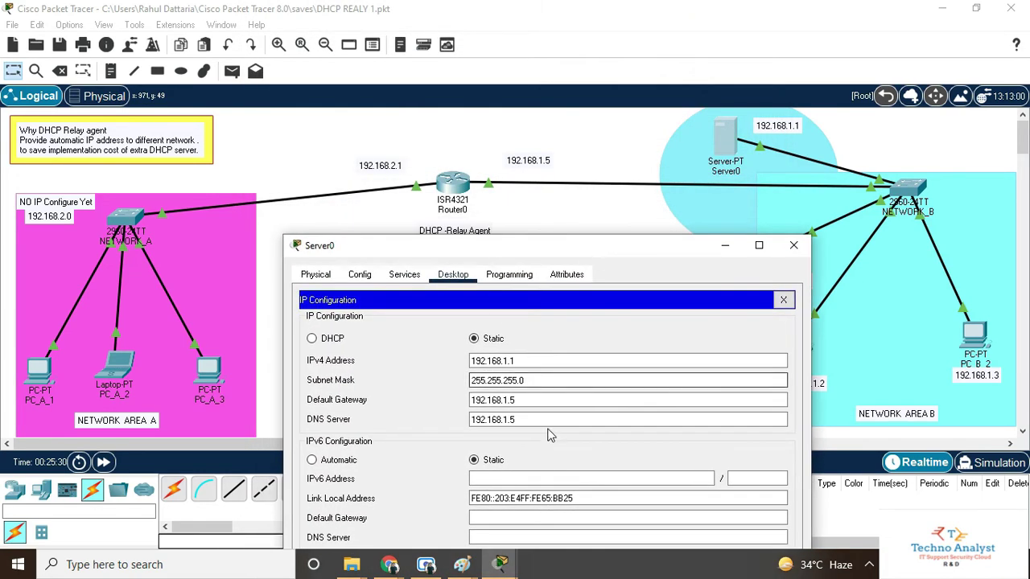
click(483, 361)
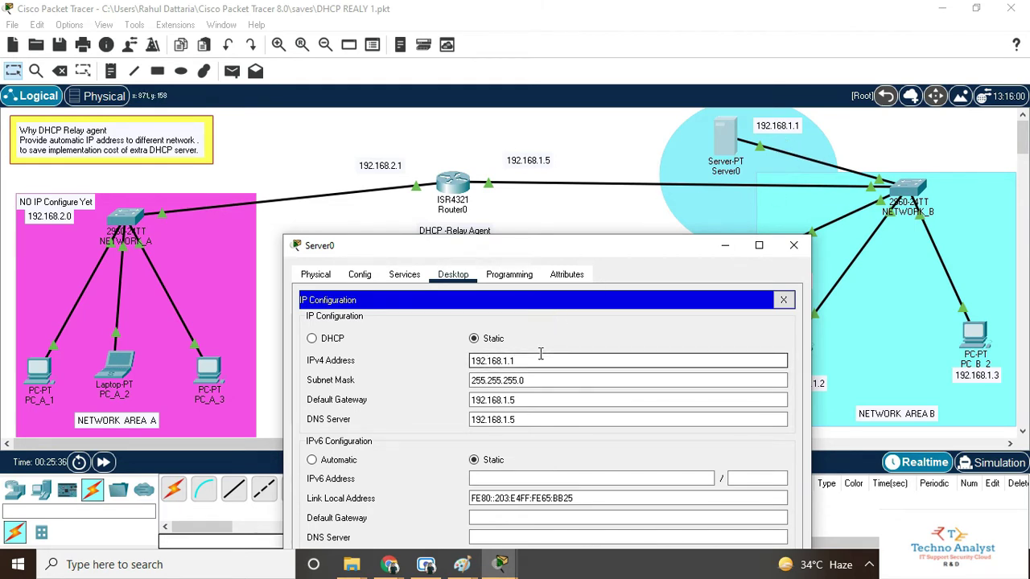
click(527, 401)
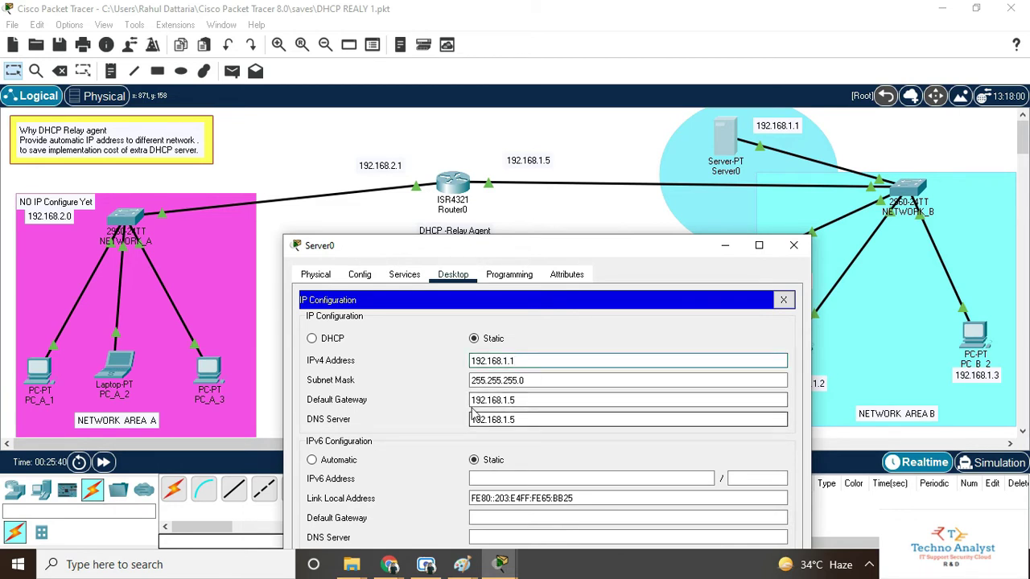
click(524, 402)
drag(524, 405, 468, 401)
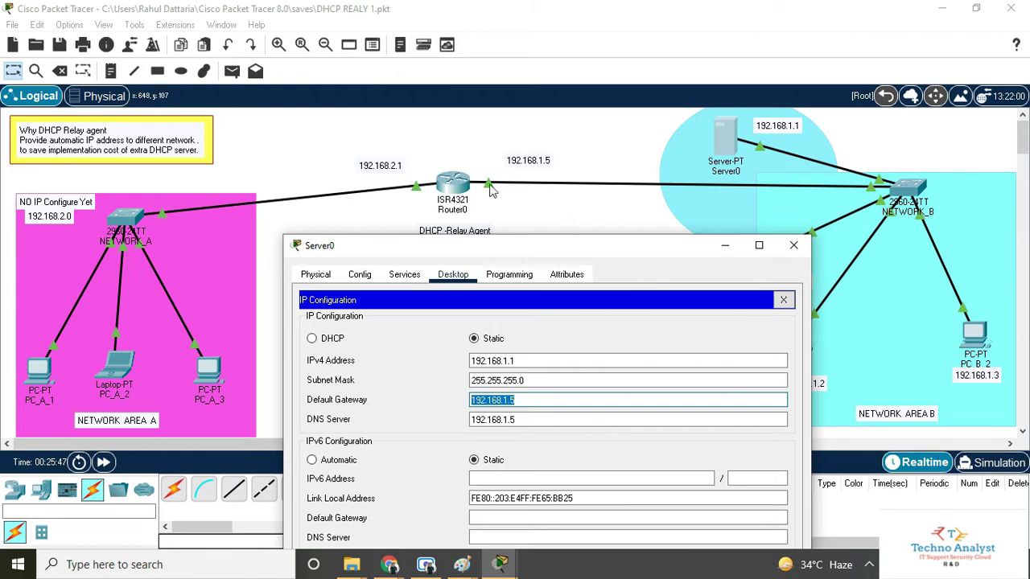
click(794, 245)
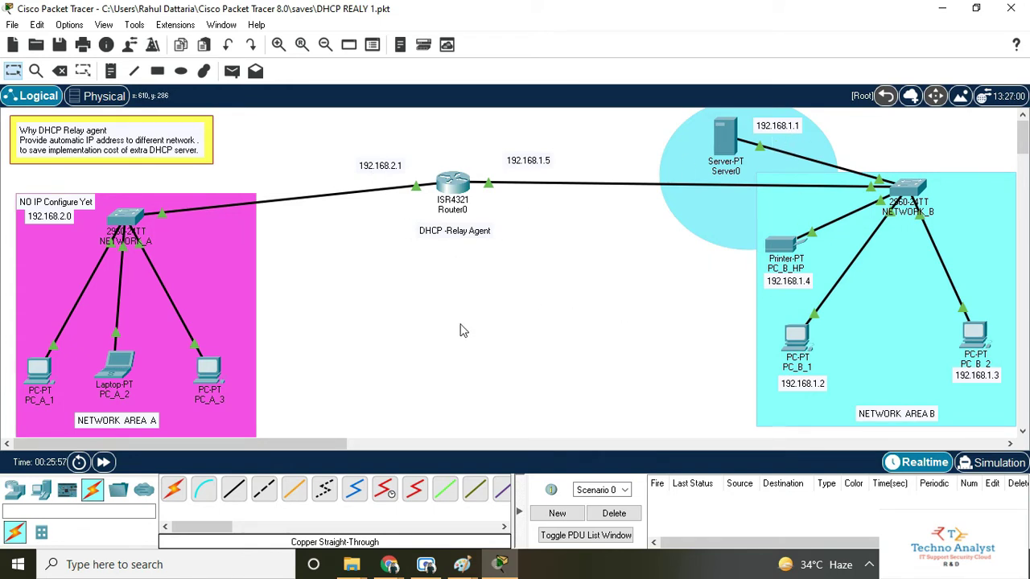
- Switch PC_A_3's IP configuration to DHCP, repeating the request by going back to Static once, and check the assigned address
click(215, 369)
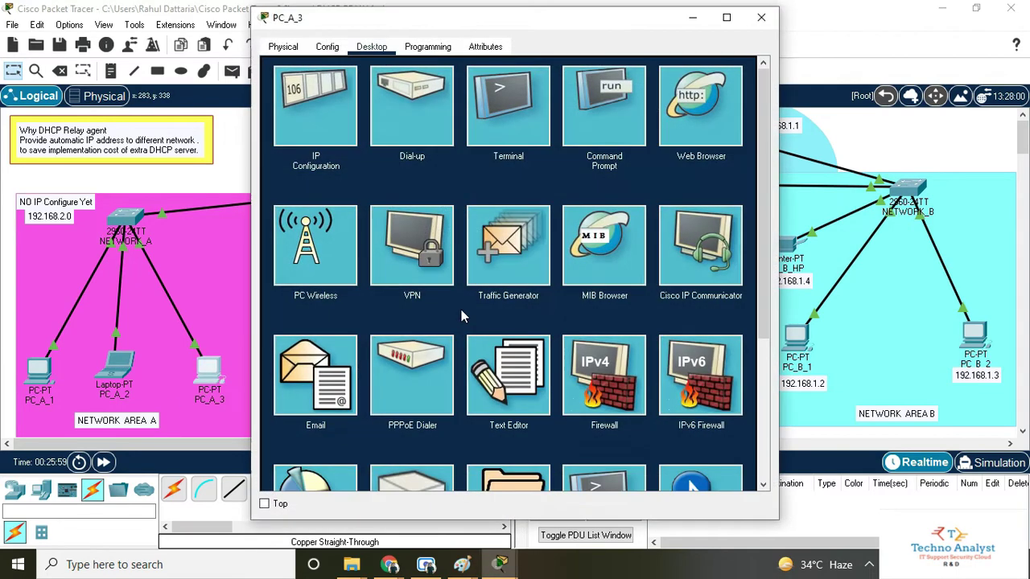
click(330, 113)
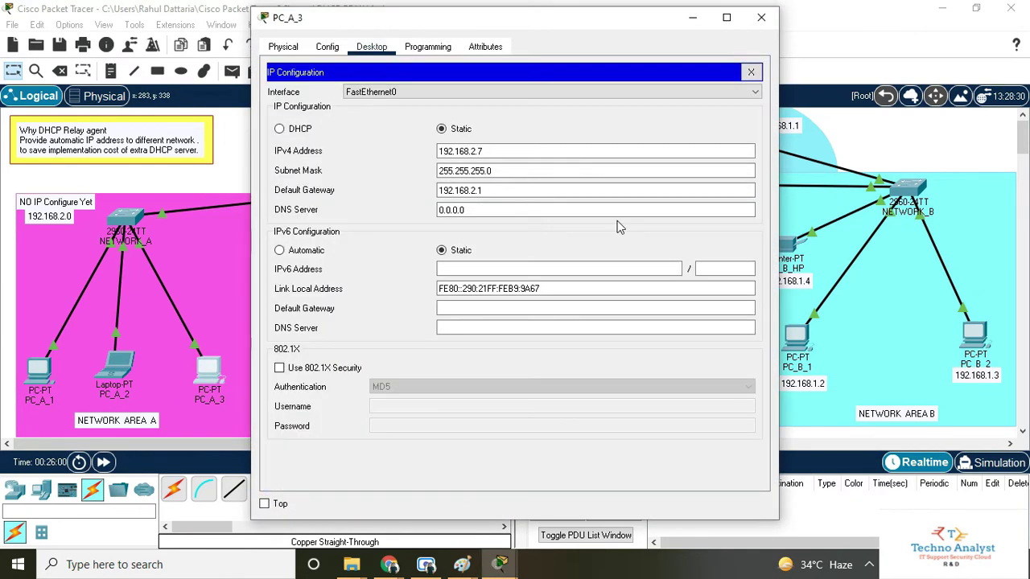
click(310, 130)
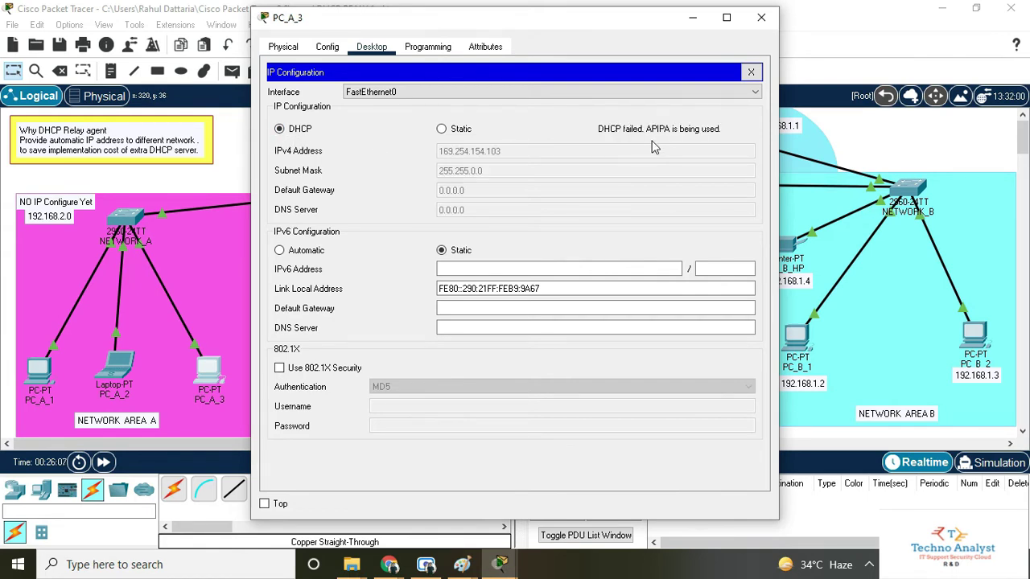
click(450, 132)
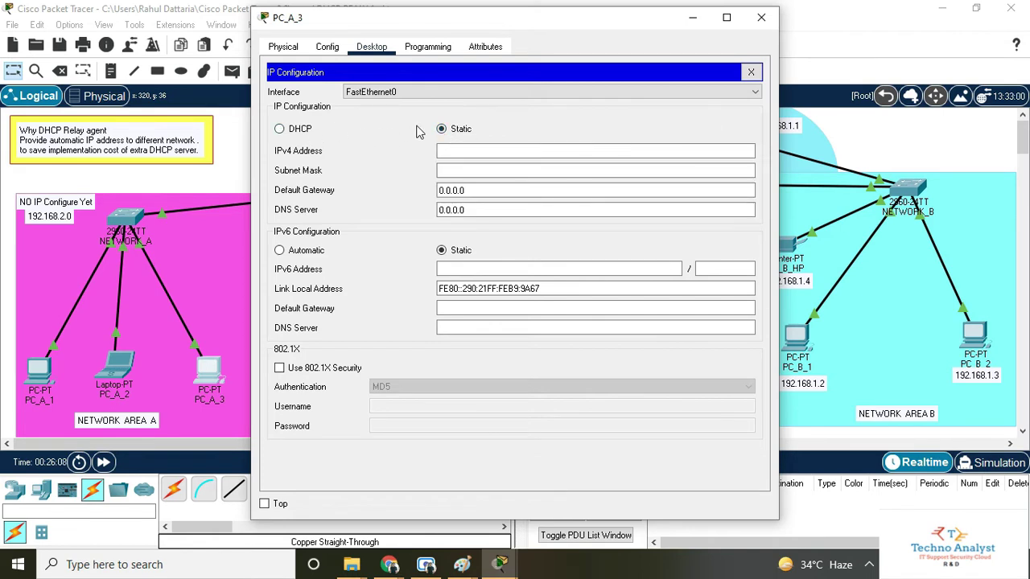
click(304, 130)
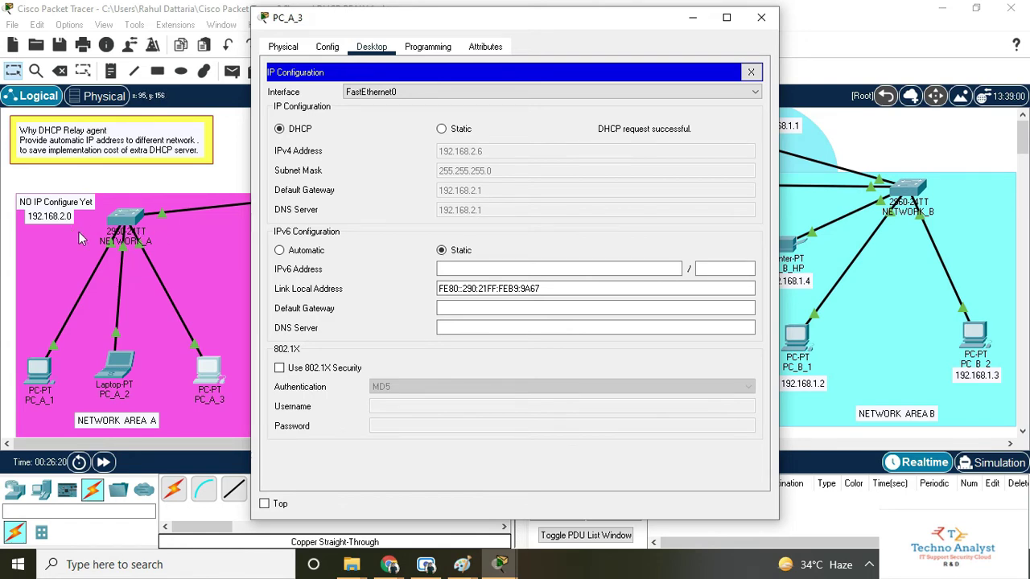
drag(636, 21, 658, 255)
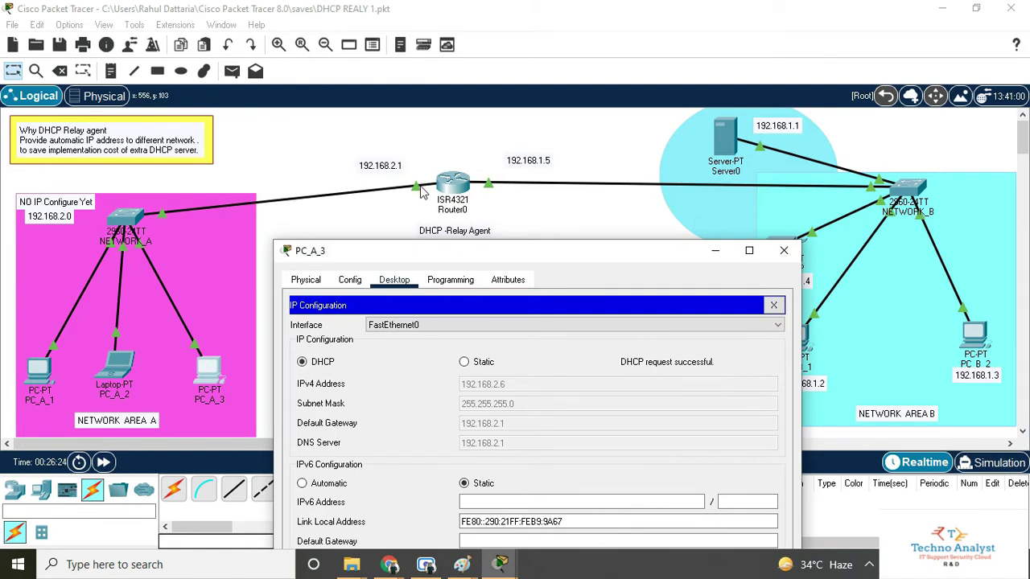
drag(535, 251, 587, 16)
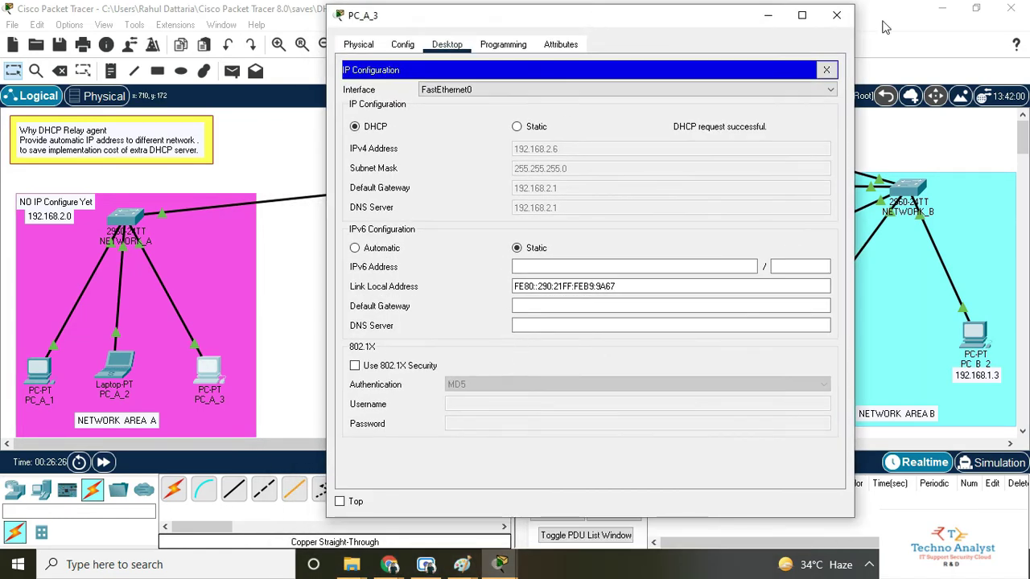
click(837, 14)
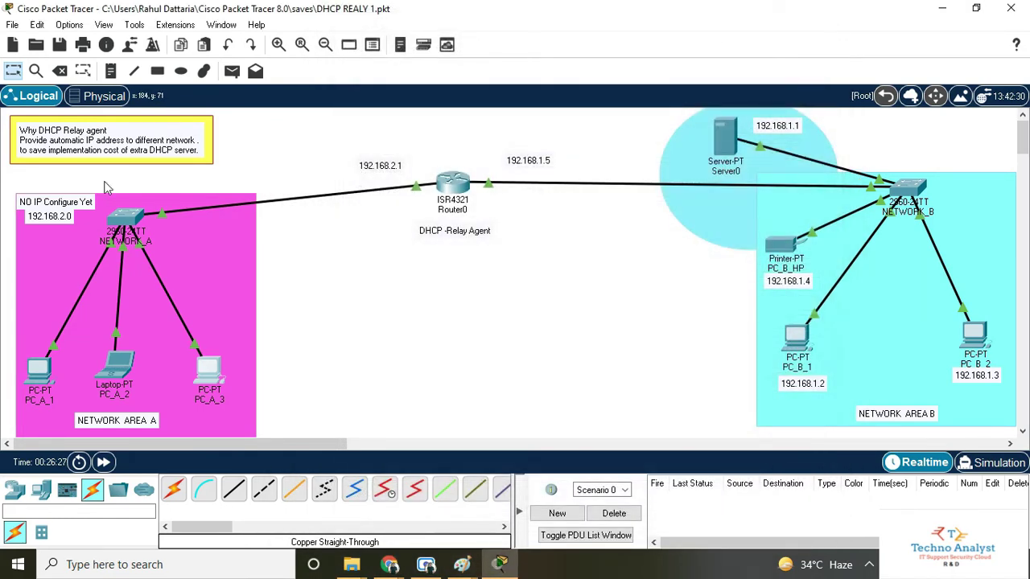
- Request a fresh address for PC_A_2 by switching its IP configuration to Static and back to DHCP
click(119, 372)
click(304, 135)
click(447, 131)
click(303, 134)
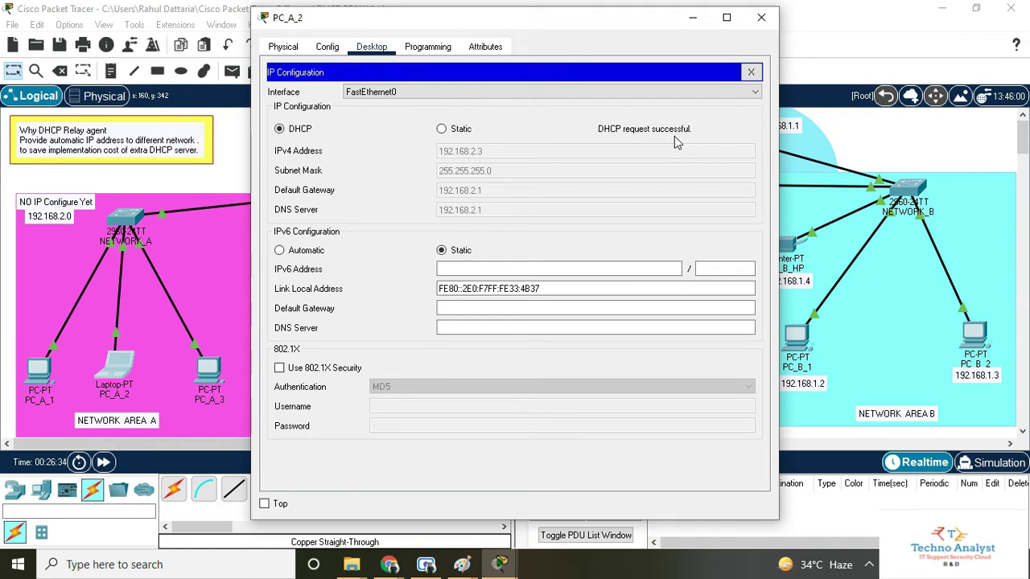
click(761, 17)
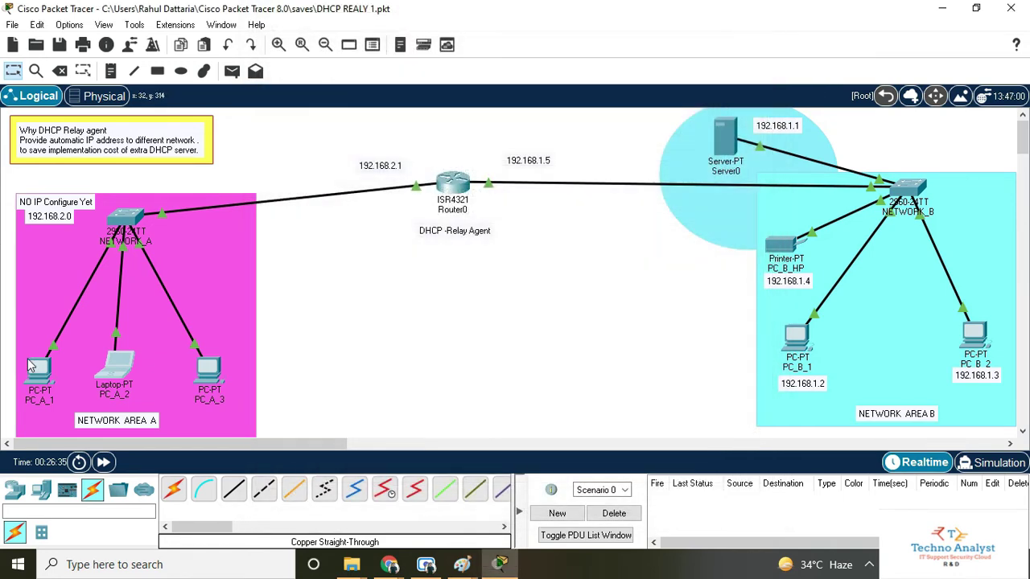
- Request a fresh address for PC_A_1 by switching its IP configuration to Static and back to DHCP
click(30, 366)
click(349, 88)
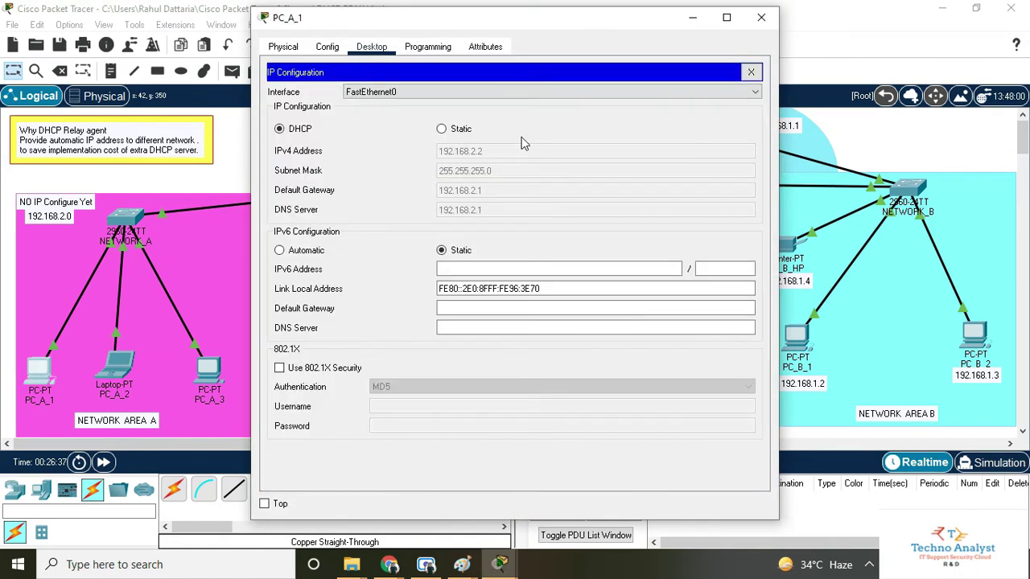
click(442, 129)
click(302, 129)
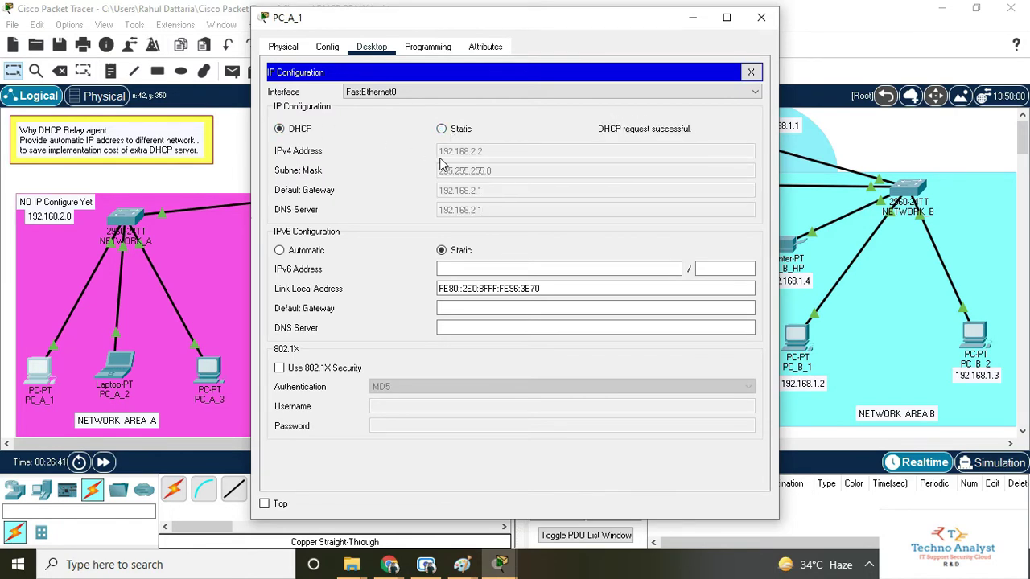
click(761, 17)
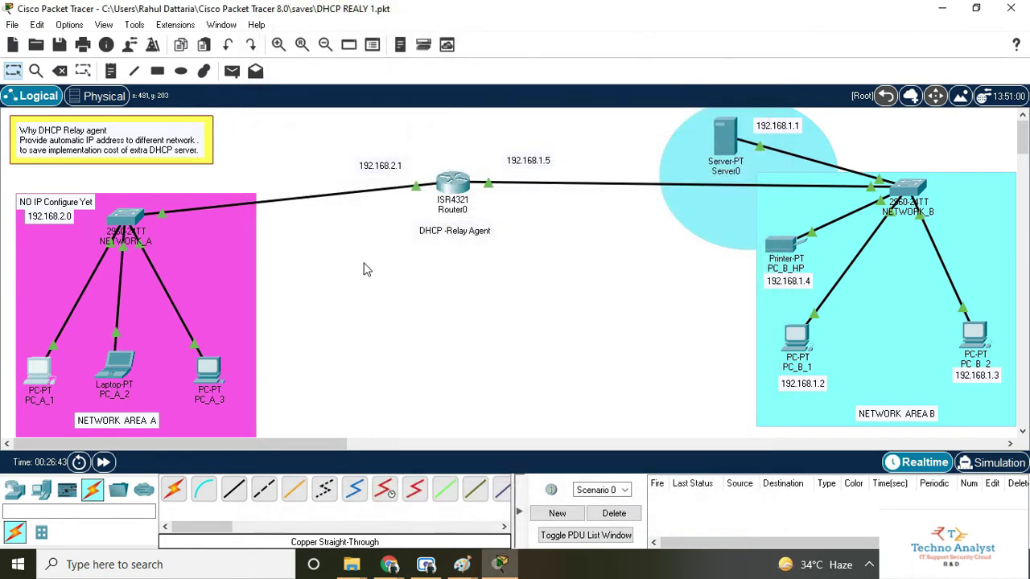
- Add a new laptop inside Network Area A, above PC_A_3
click(41, 490)
click(206, 494)
click(223, 280)
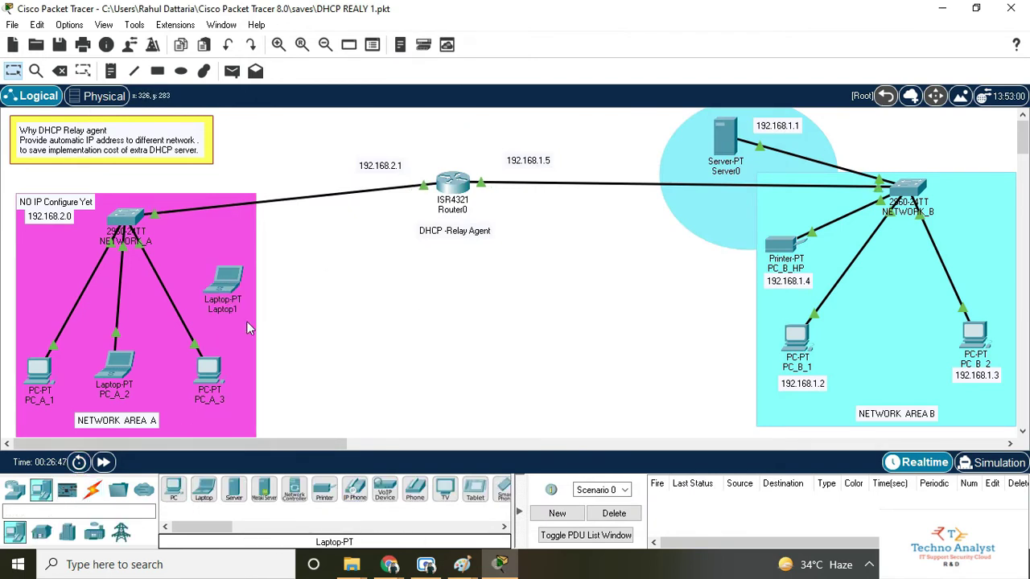
- Connect port FastEthernet0/5 of the NETWORK_A switch to the new laptop with a copper straight-through cable
click(93, 498)
click(233, 491)
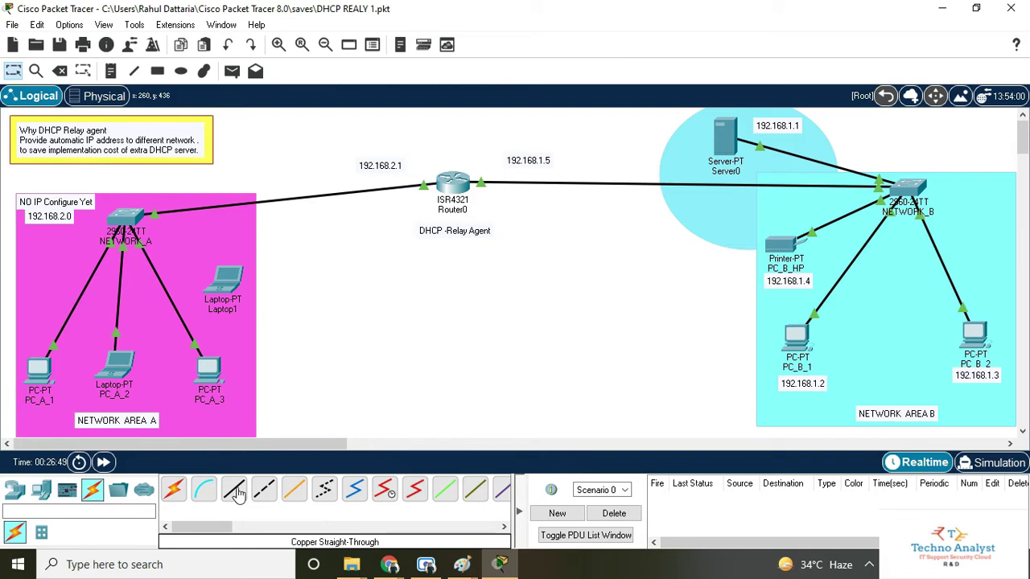
click(151, 218)
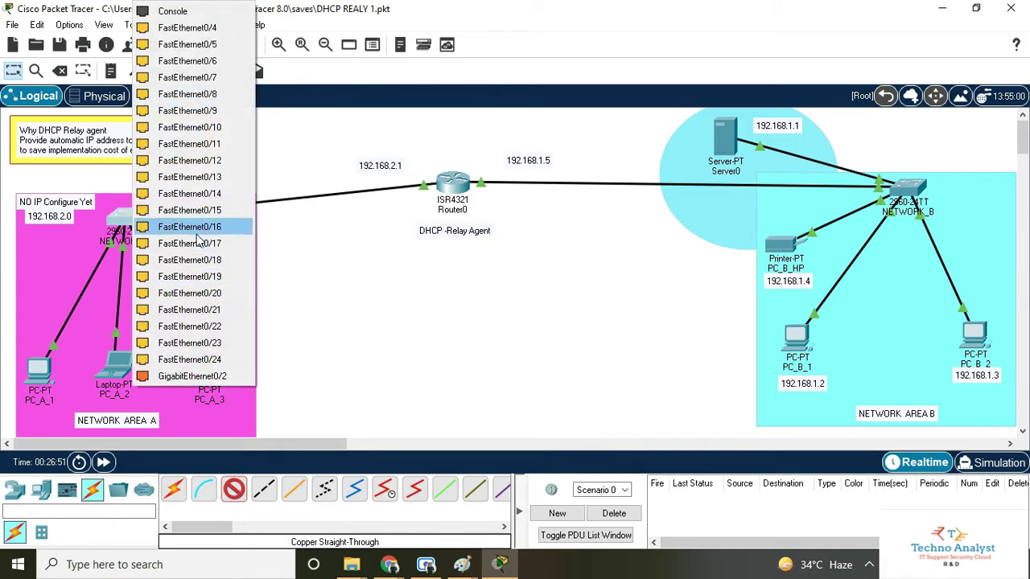
click(208, 45)
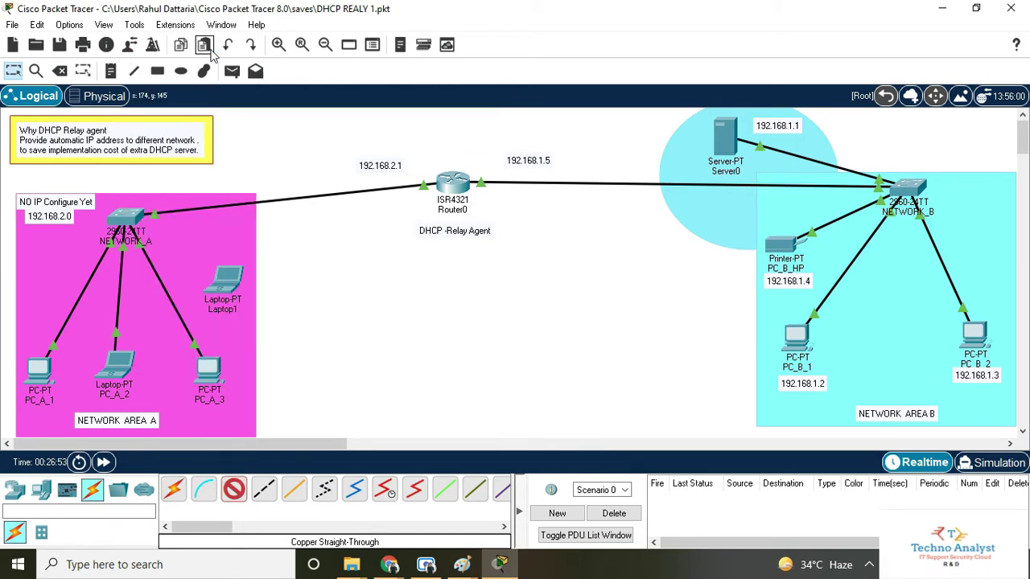
click(225, 281)
click(299, 358)
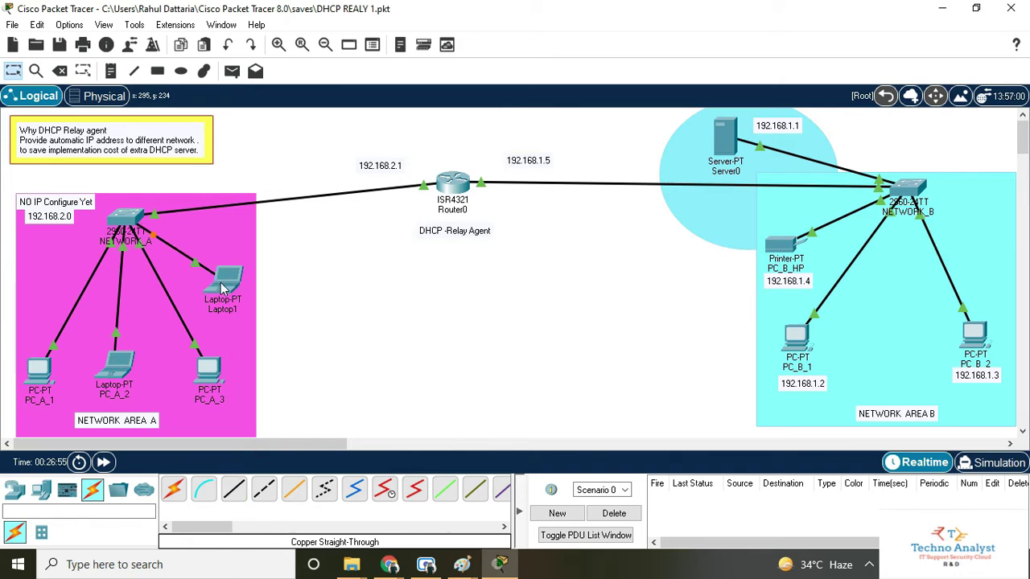
- Set Laptop1's IP configuration to DHCP, toggling between Static and DHCP to repeat the address request
click(225, 278)
click(371, 47)
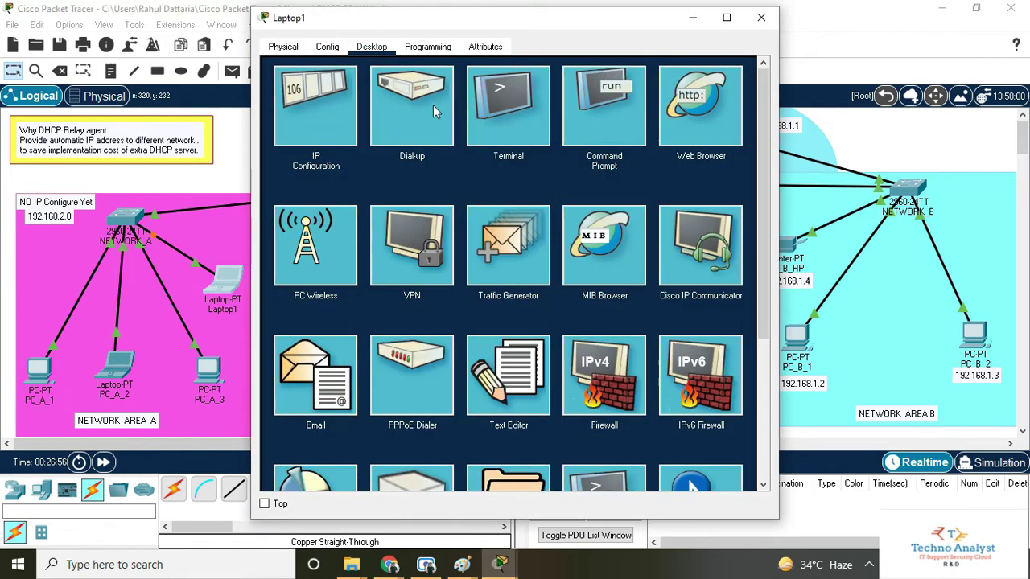
click(316, 114)
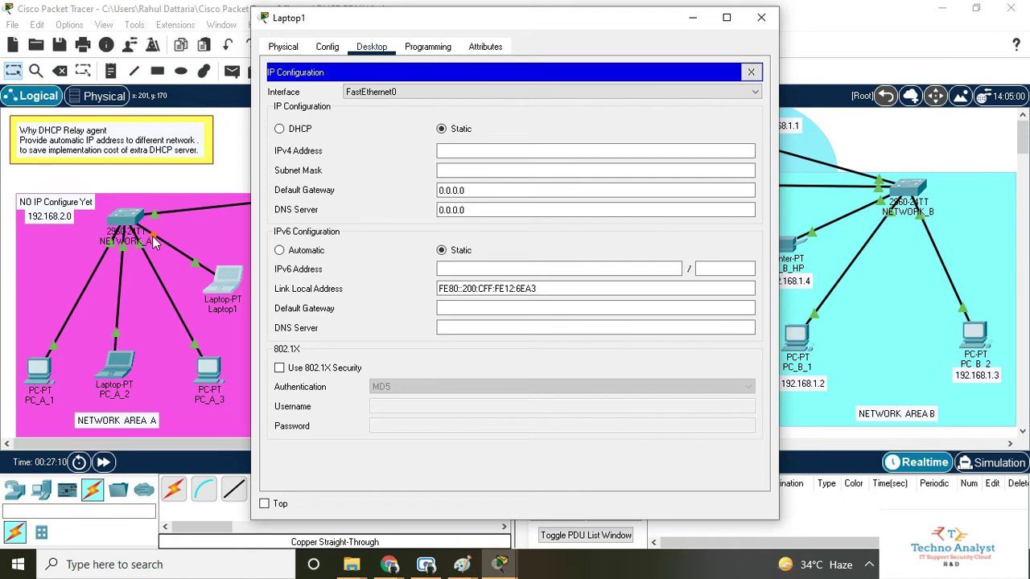
click(279, 129)
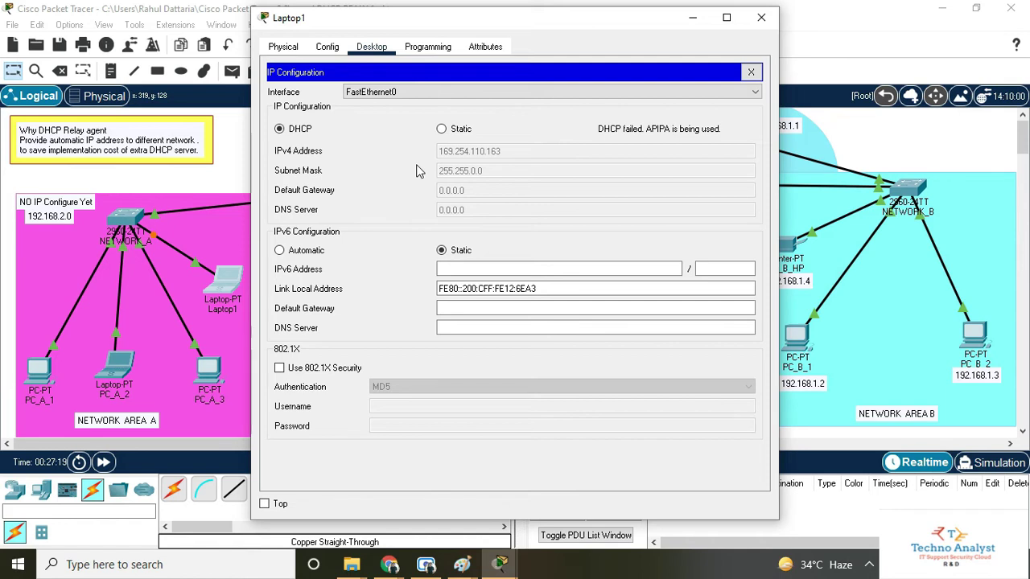
click(461, 129)
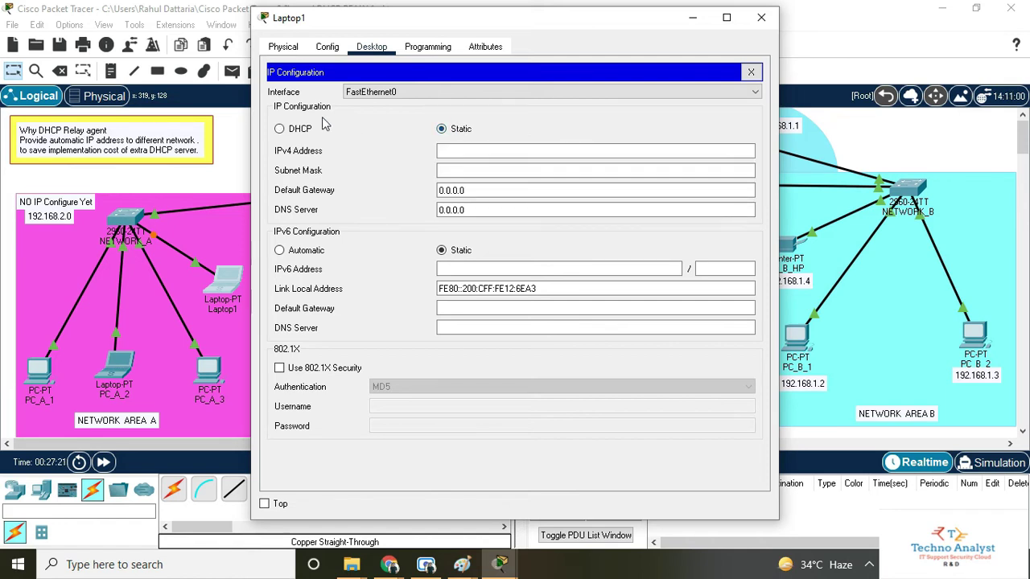
click(281, 128)
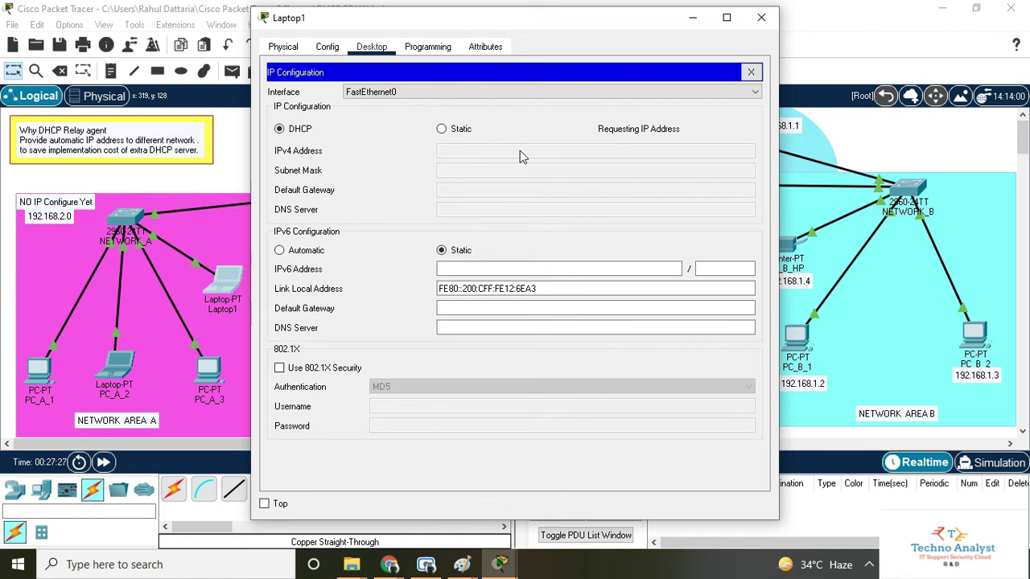
click(456, 131)
click(282, 128)
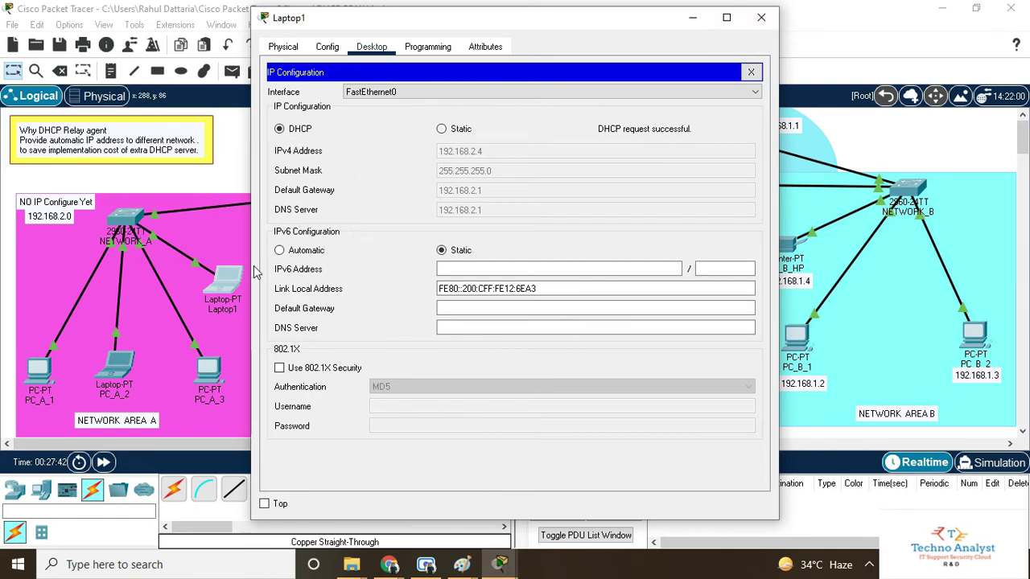
click(748, 21)
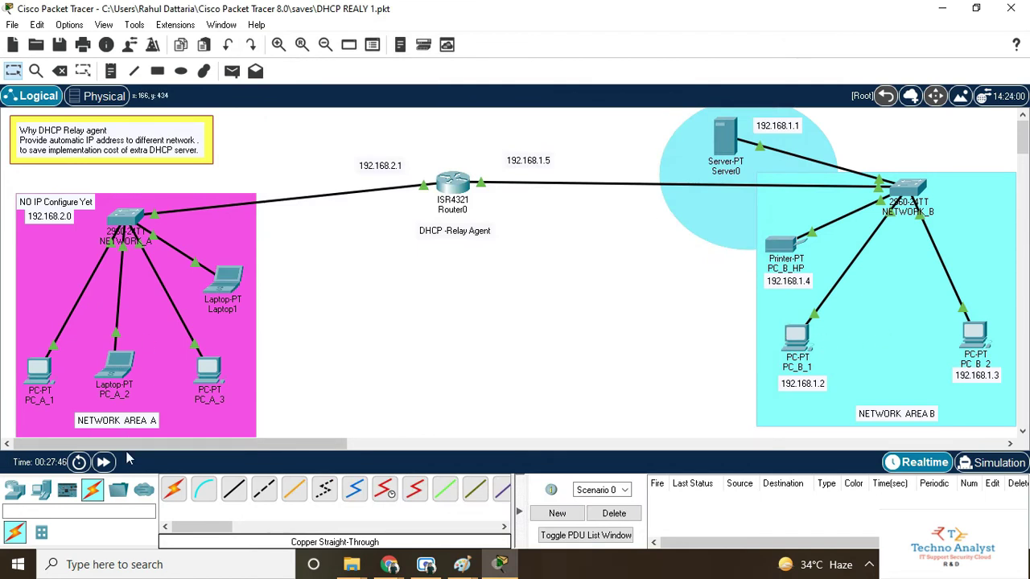
- Add a new laptop inside Network Area B, between PC_B_1 and PC_B_2
click(21, 492)
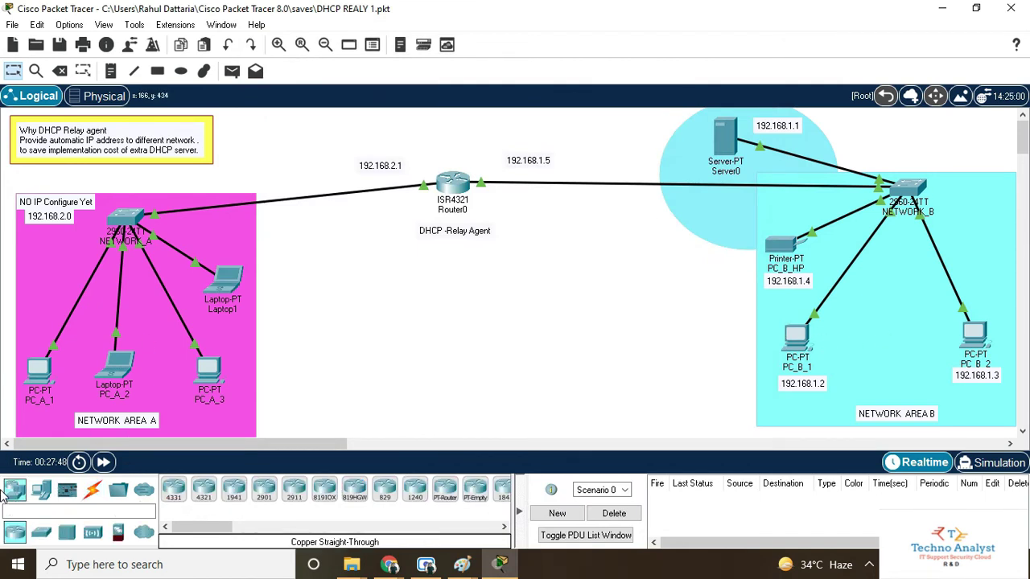
click(41, 490)
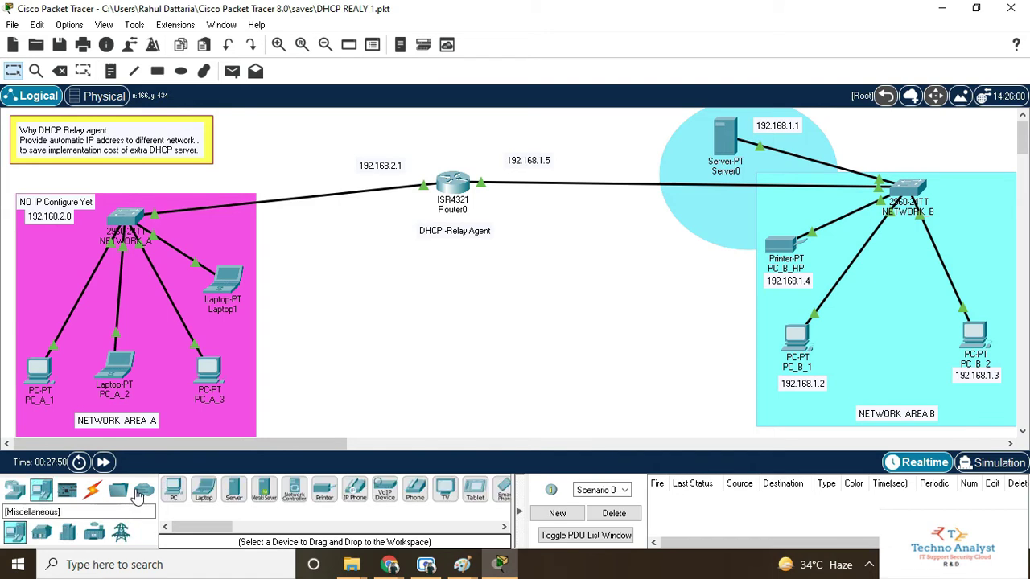
click(203, 489)
click(892, 349)
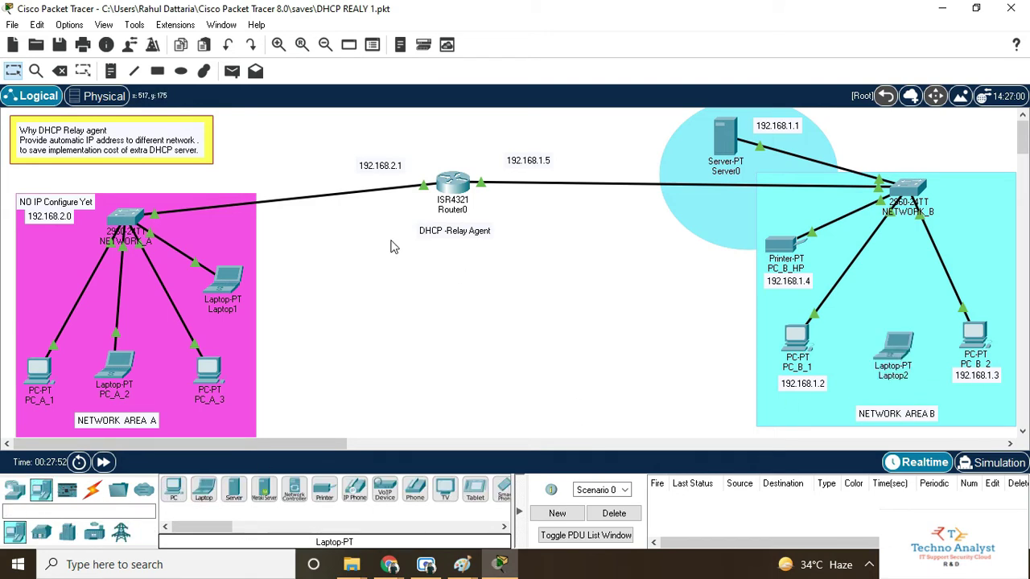
- Connect the NETWORK_B switch to the new laptop in Network Area B with a copper straight-through cable
click(94, 493)
click(234, 489)
click(911, 199)
click(964, 250)
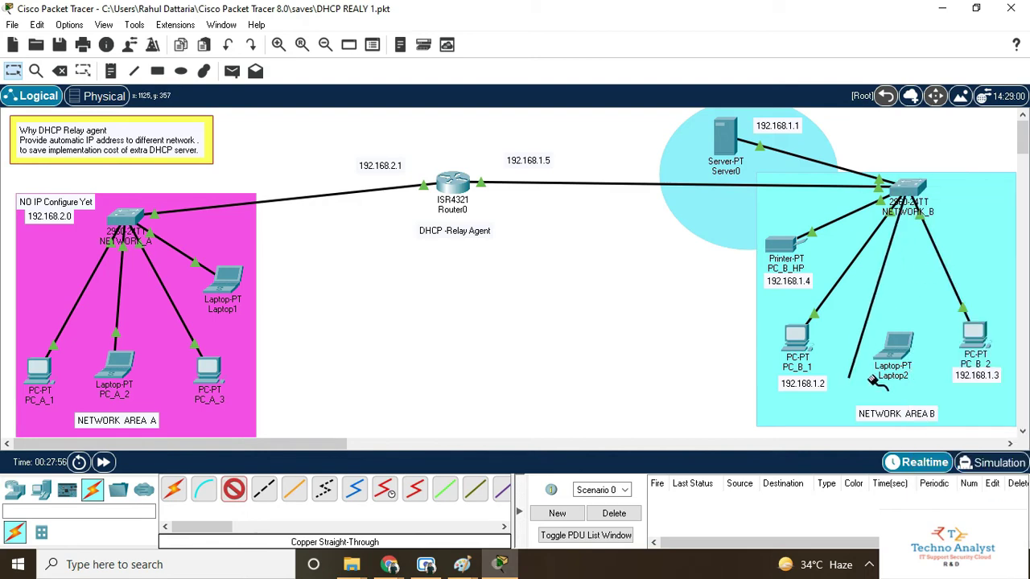
click(906, 351)
click(940, 411)
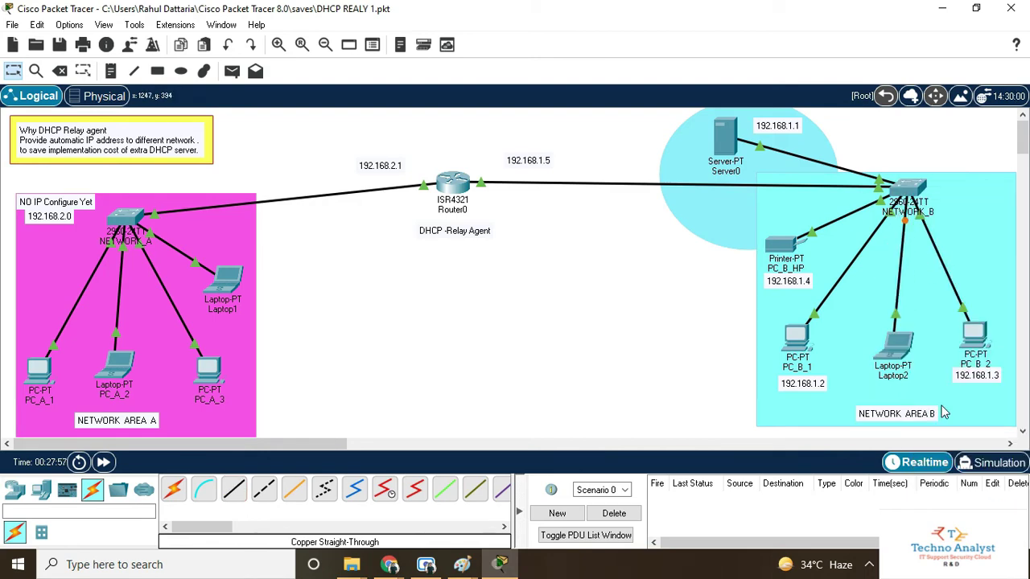
- Set Laptop2's IP configuration to DHCP, switching to Static and back to DHCP to request the address again
click(895, 346)
click(392, 46)
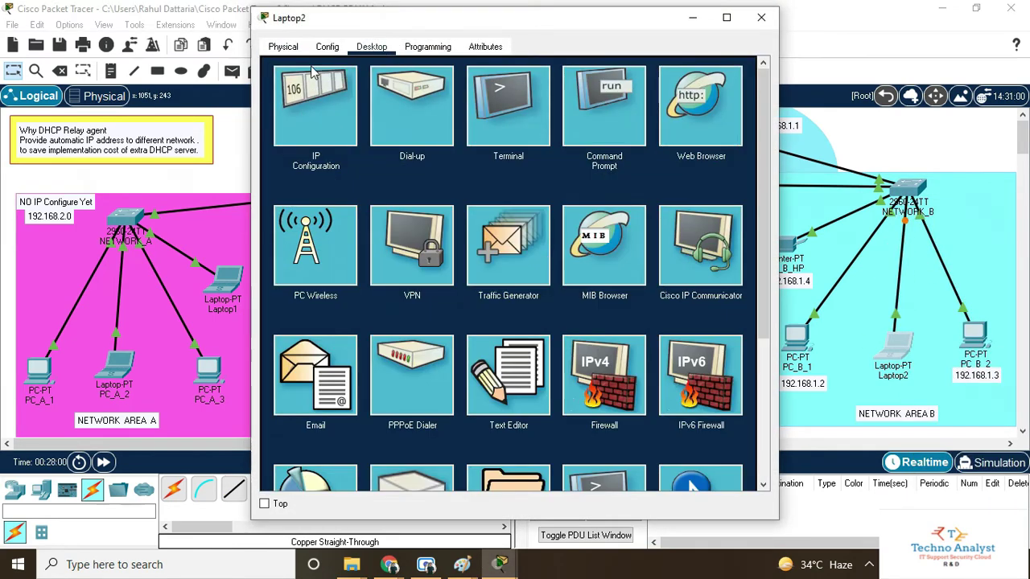
click(327, 117)
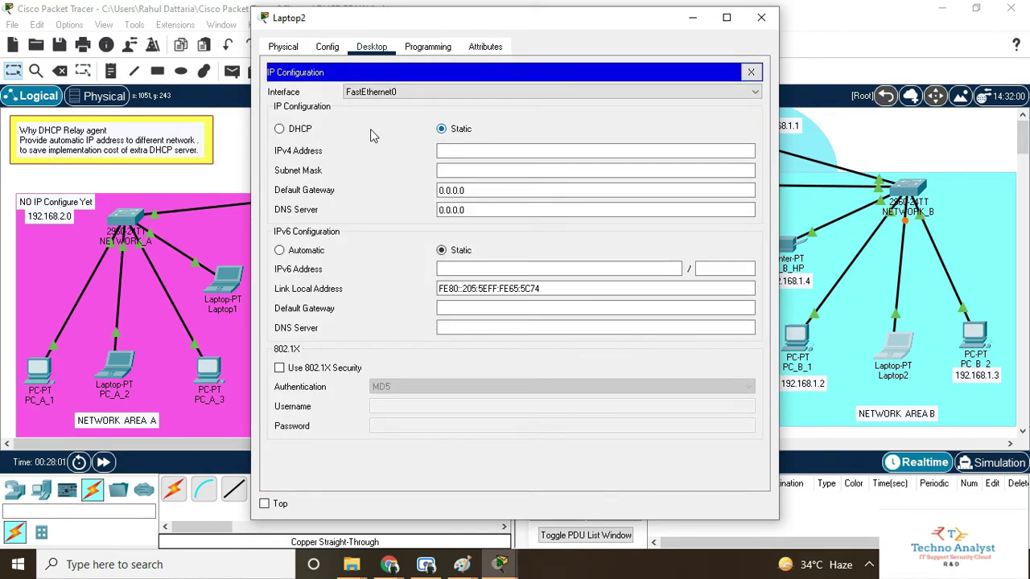
click(309, 131)
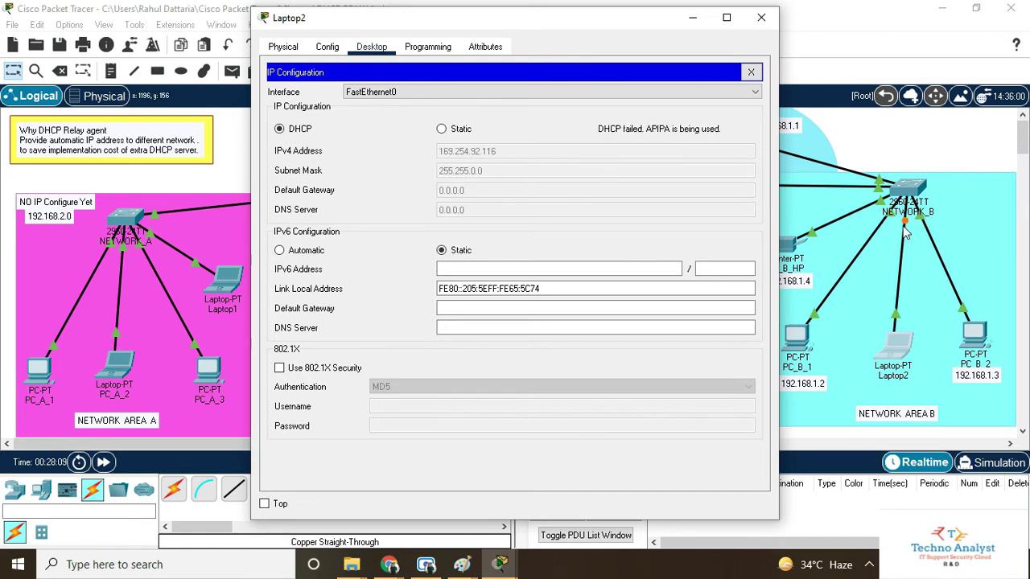
click(441, 129)
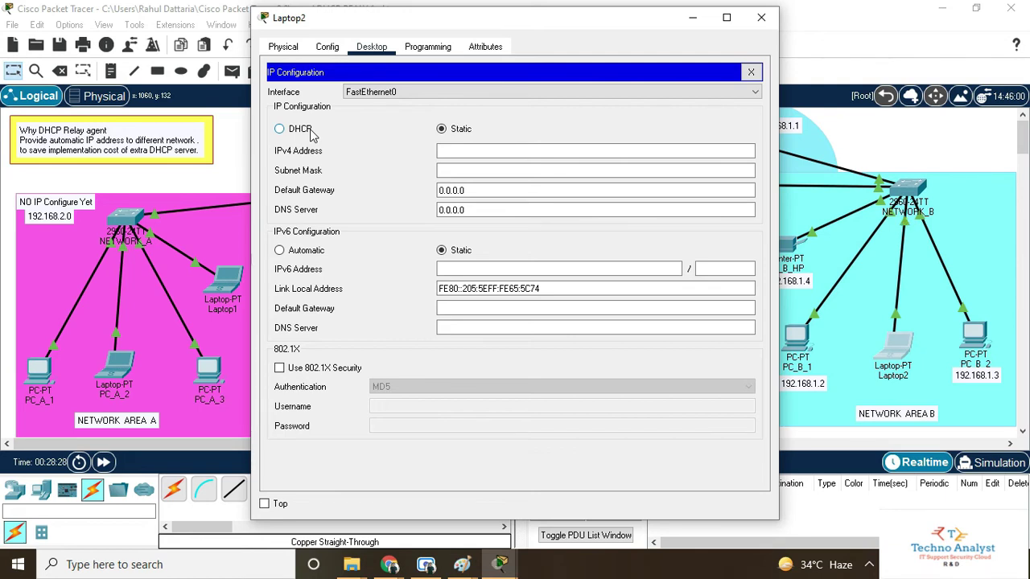
click(280, 130)
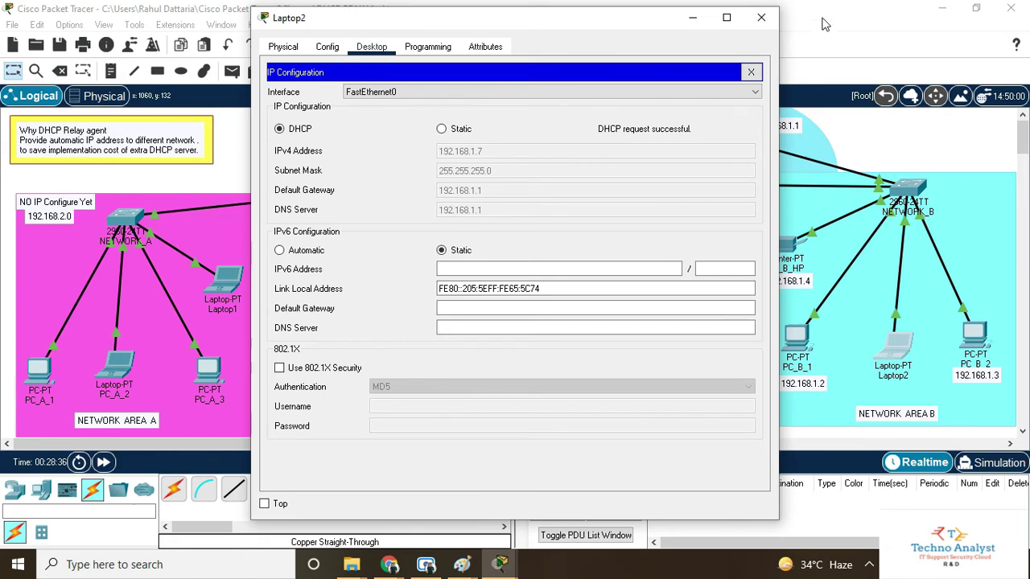
click(761, 17)
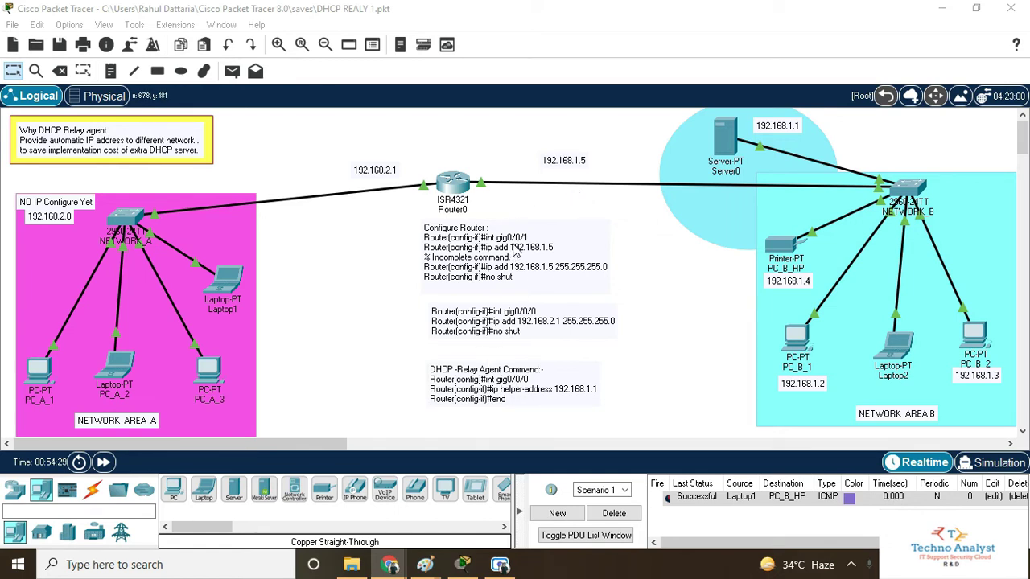
- Review Router0's configuration and check the port names on its link to the NETWORK_A switch
click(462, 186)
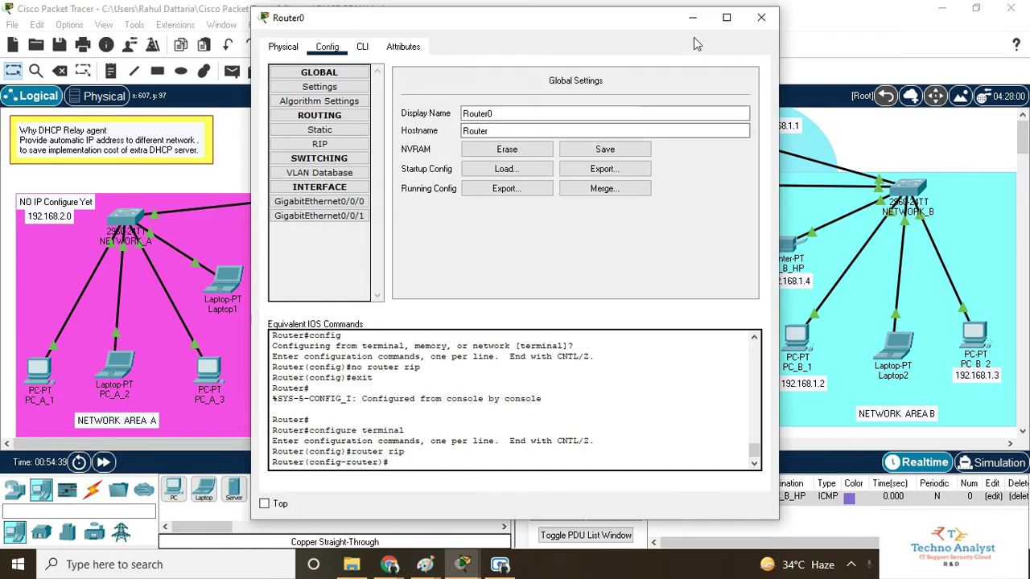
click(761, 19)
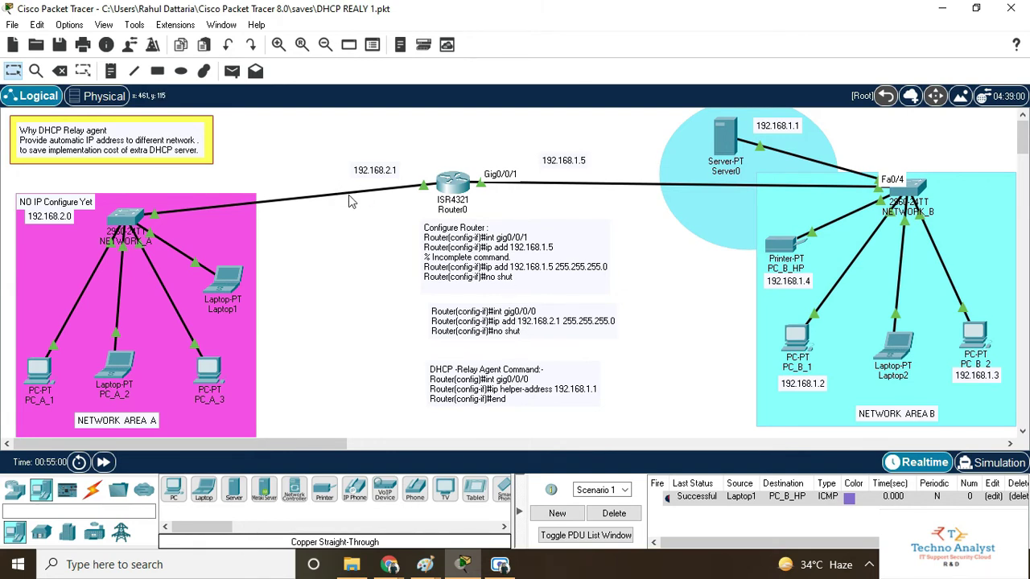
mouse_move(348, 194)
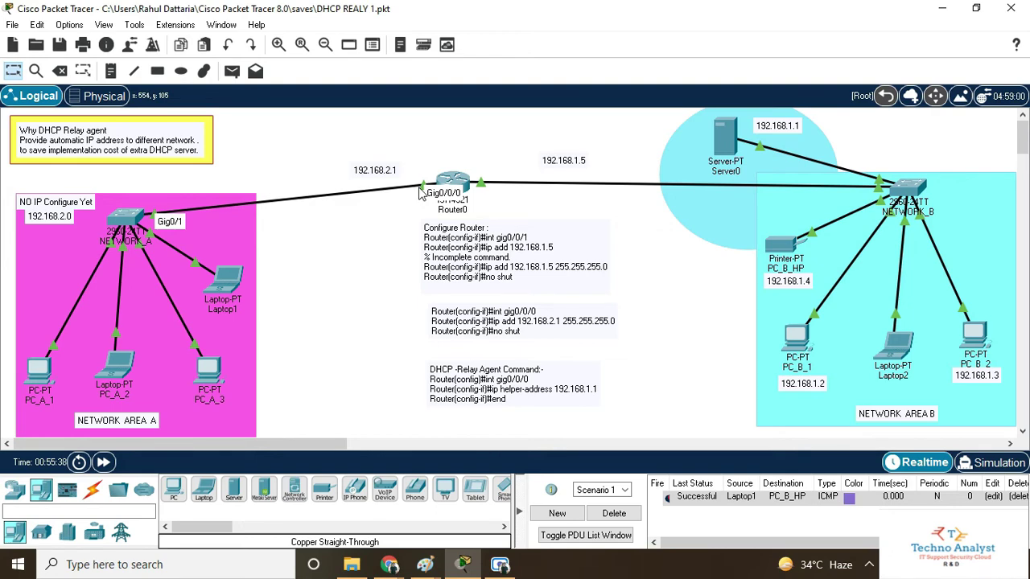
- Review the IP address, default gateway and DNS server in Laptop1's IP configuration
click(234, 280)
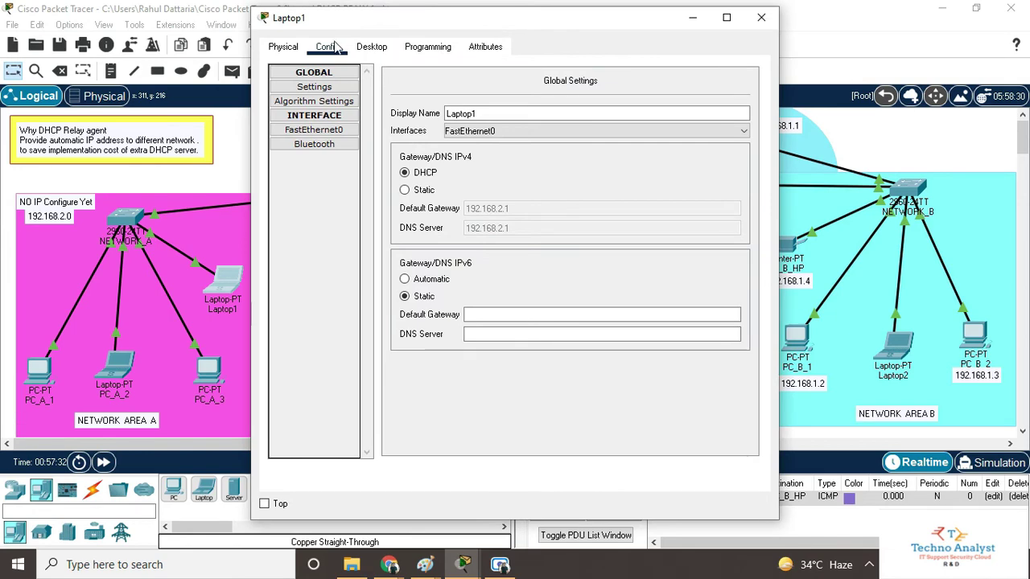
click(372, 48)
click(320, 113)
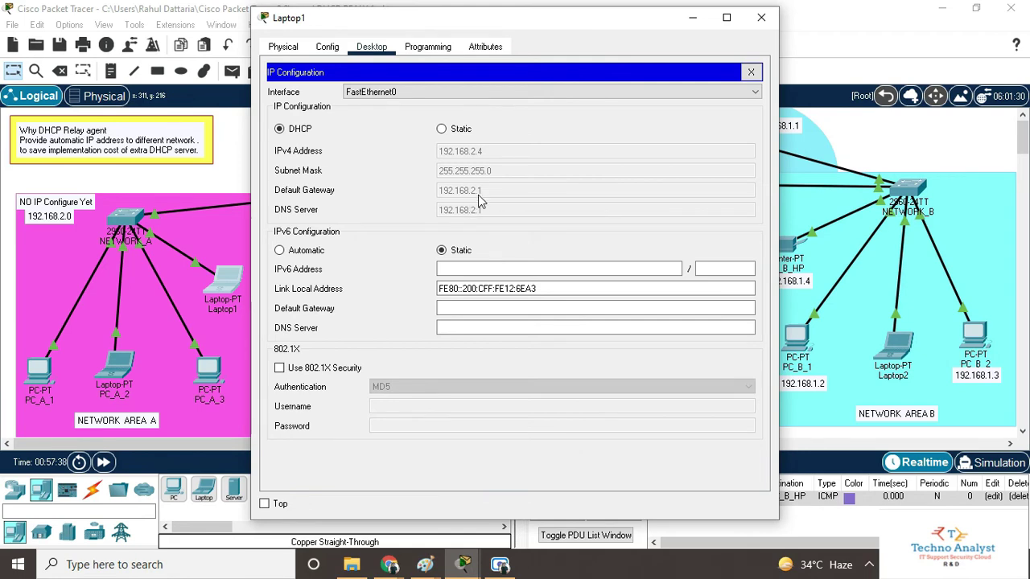
drag(415, 28, 581, 30)
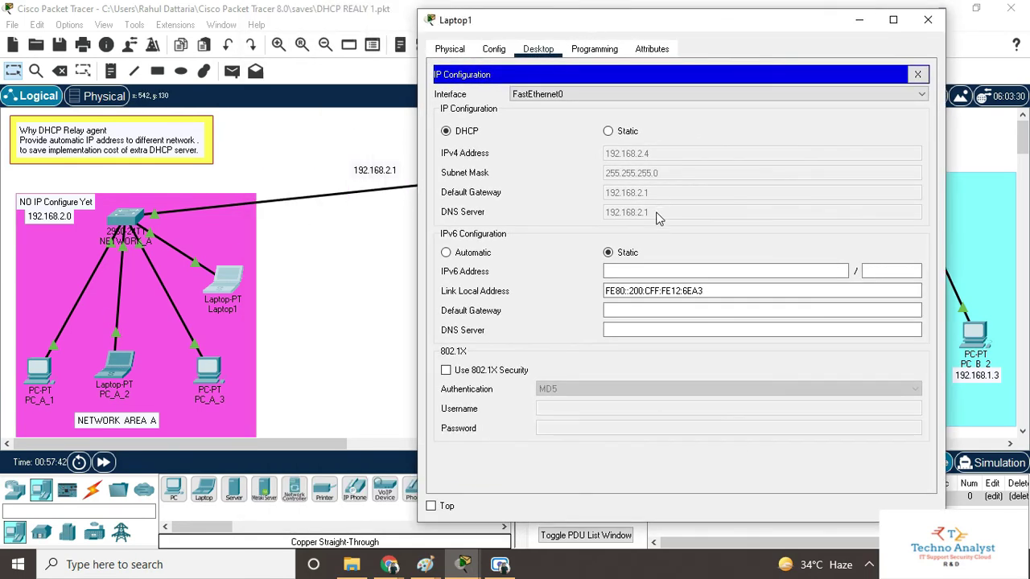
click(933, 21)
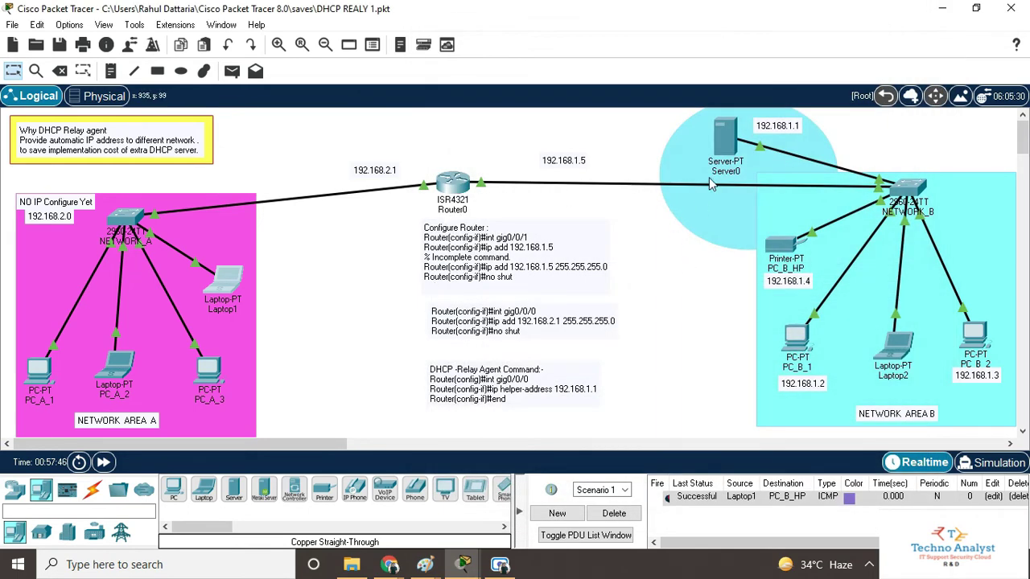
- Examine the gateway, DNS server and start IP address of the serverPool pool in Server0's DHCP service
click(725, 138)
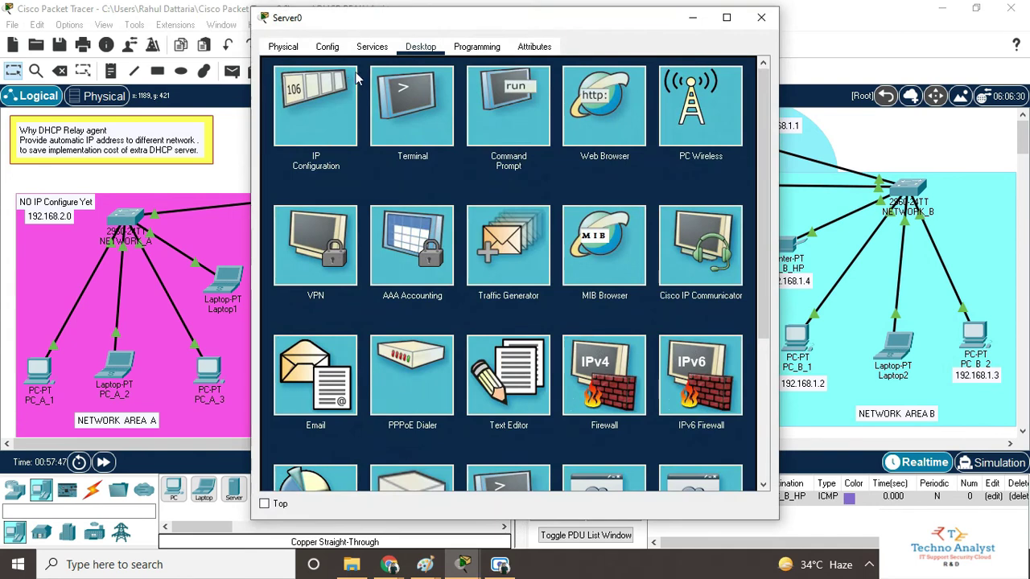
click(327, 46)
click(372, 47)
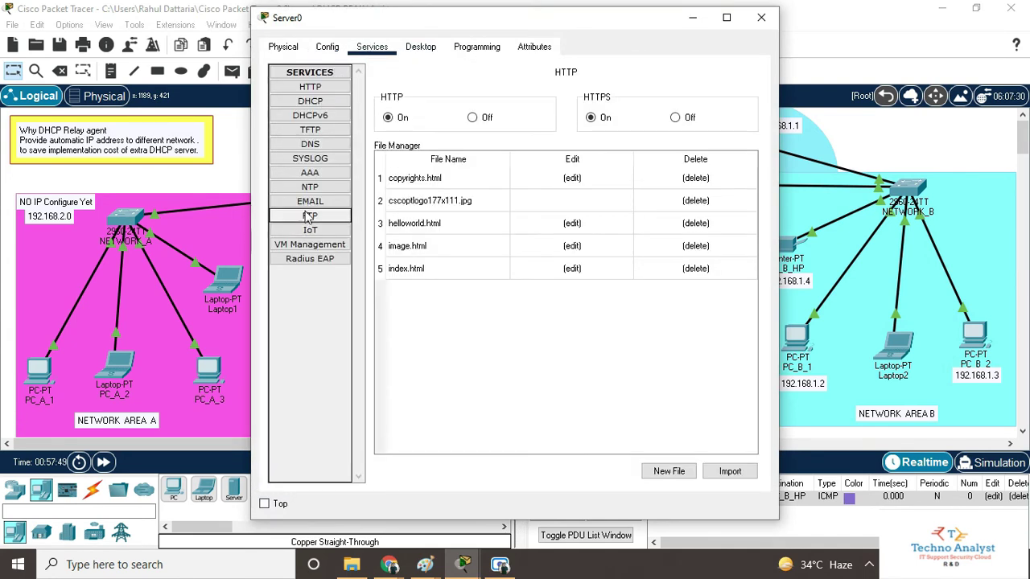
click(311, 102)
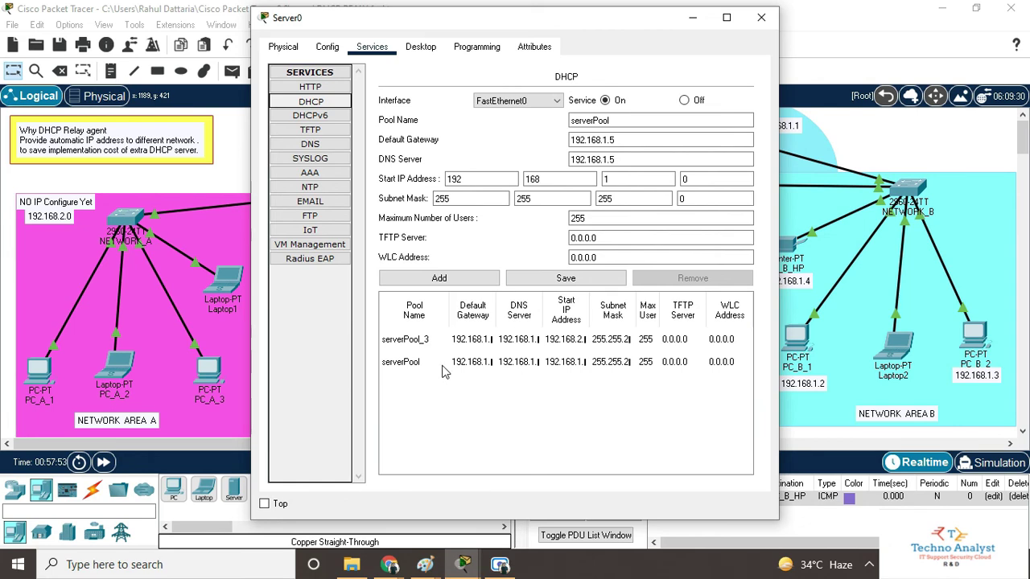
click(405, 363)
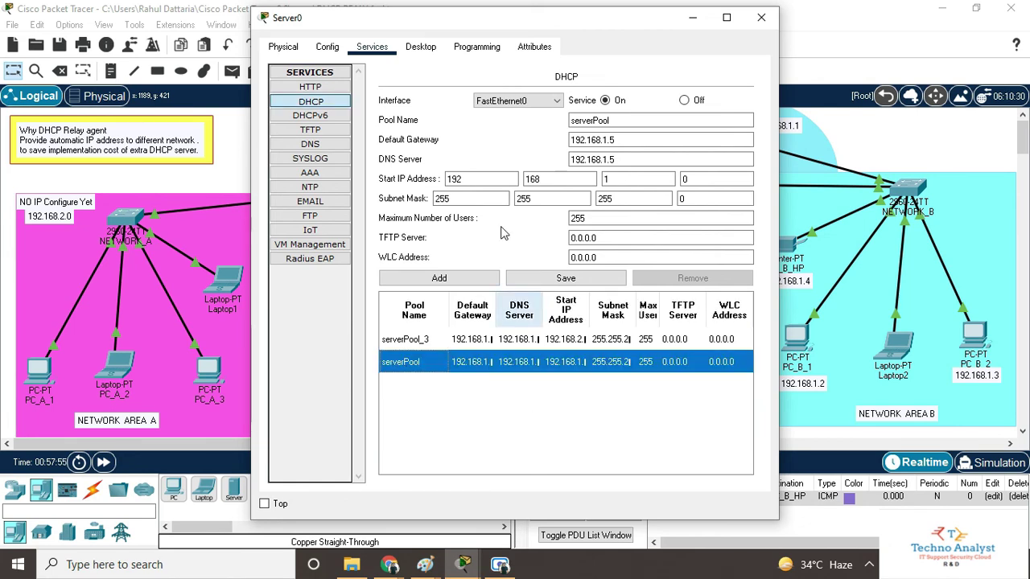
drag(523, 17, 329, 12)
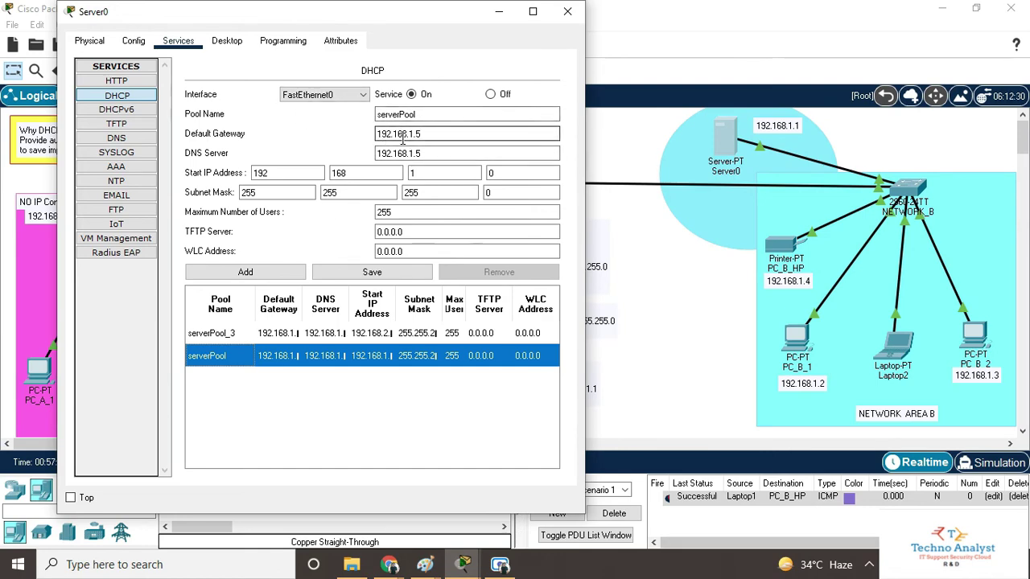
drag(451, 25, 327, 29)
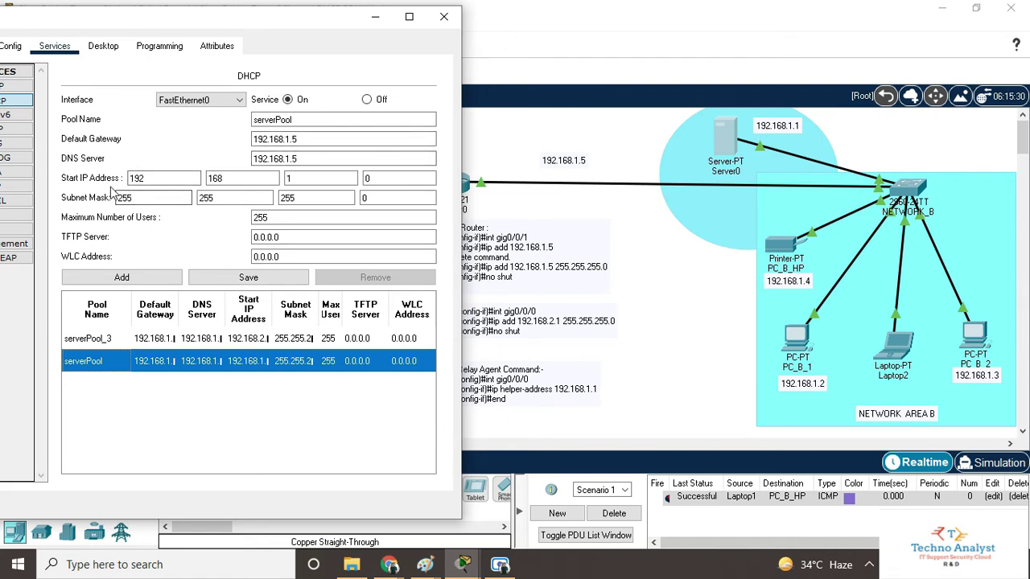
click(329, 178)
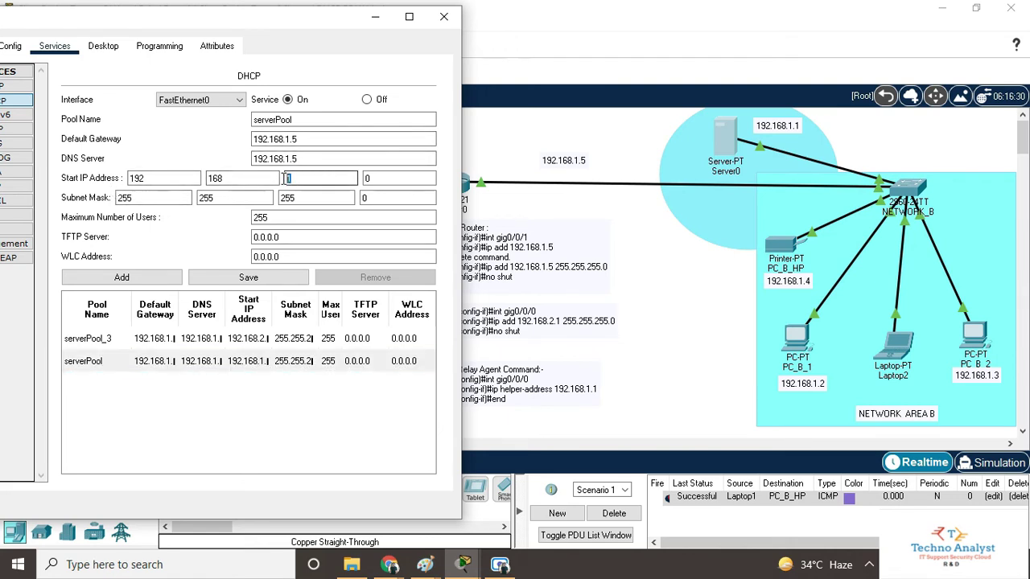
double_click(288, 179)
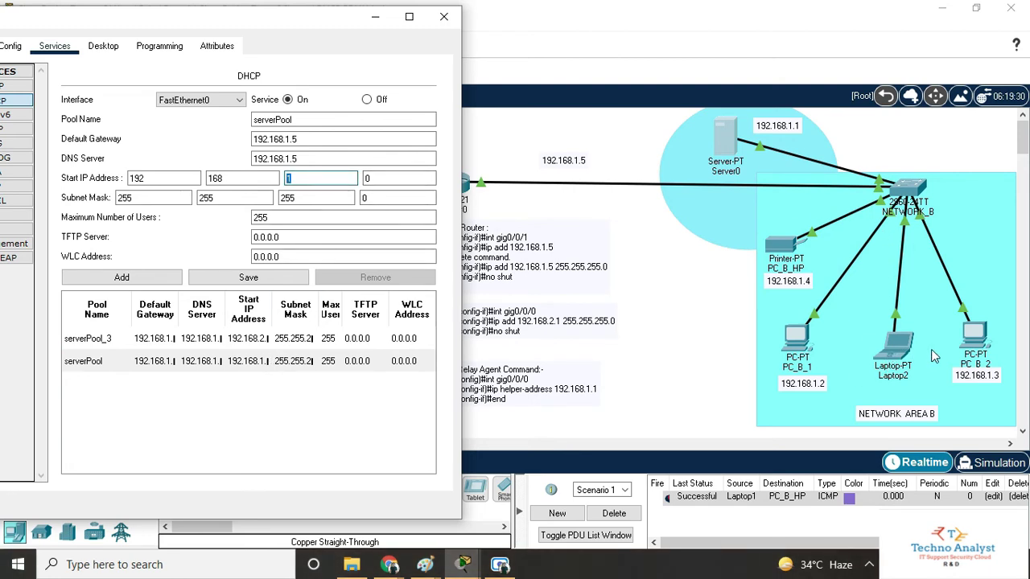
click(444, 22)
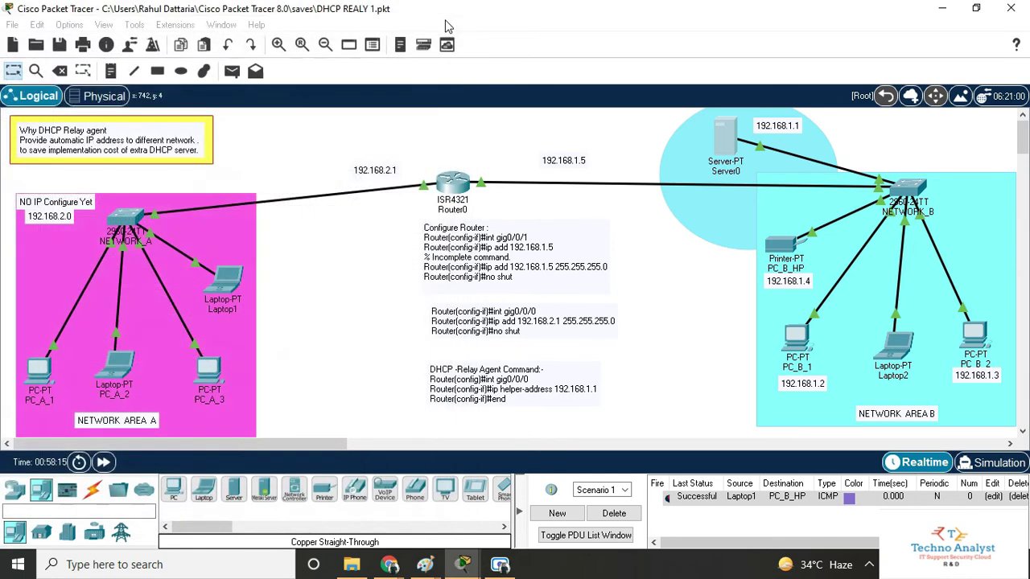
- Select the serverPool_3 pool in Server0's DHCP service and examine its default gateway and DNS server
click(708, 152)
click(727, 145)
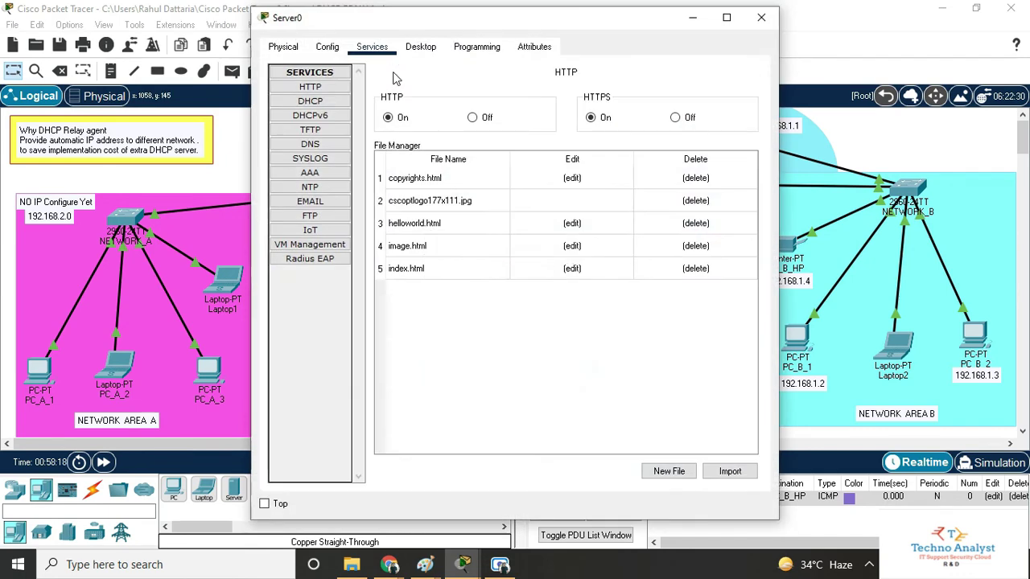
click(311, 101)
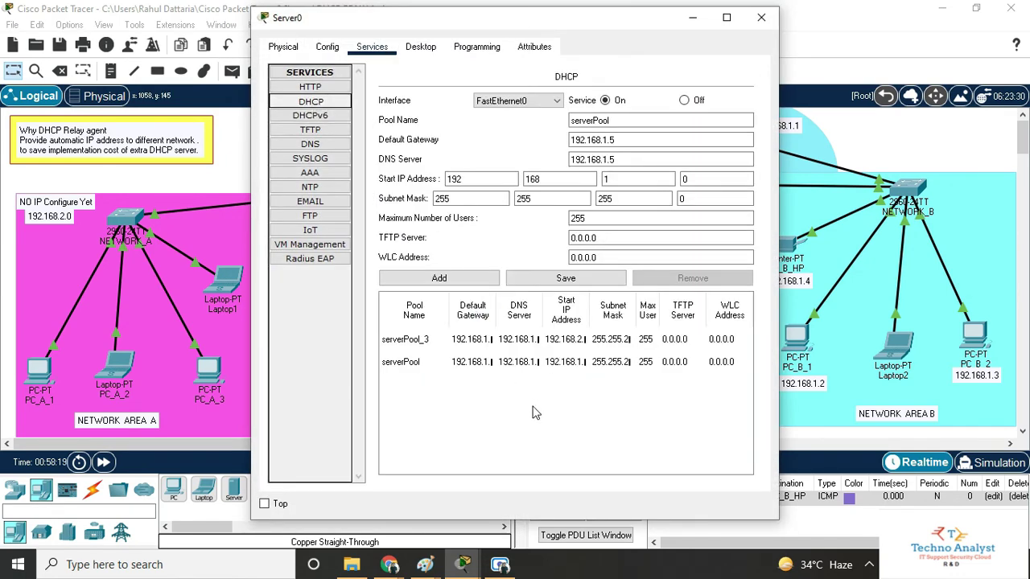
click(417, 342)
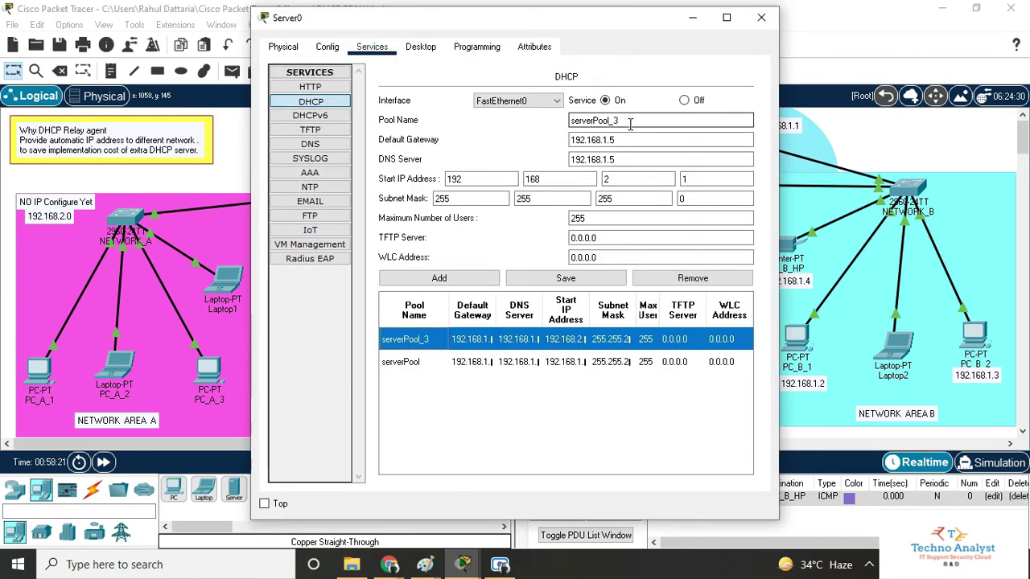
drag(515, 16, 667, 15)
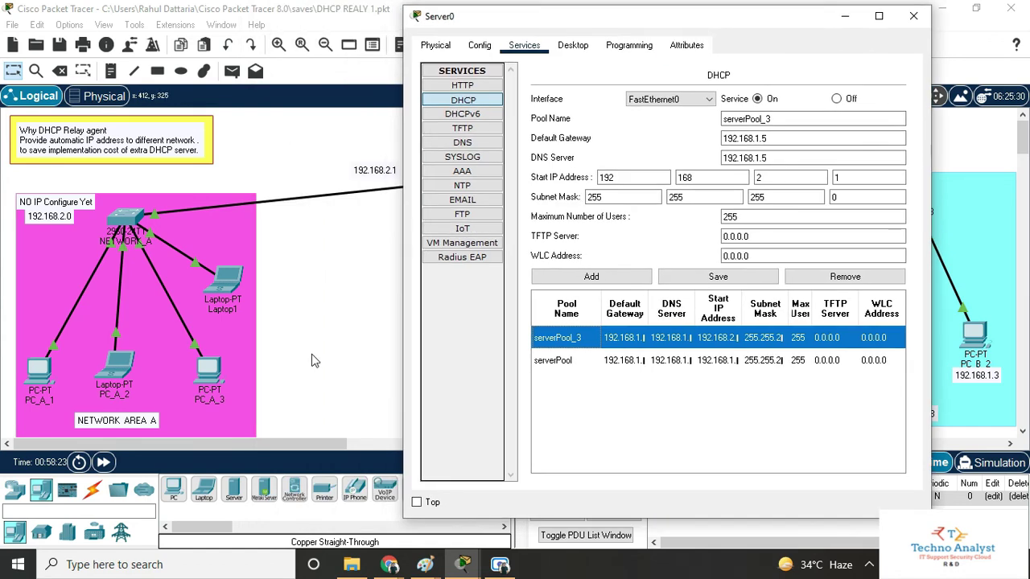
drag(781, 16, 740, 201)
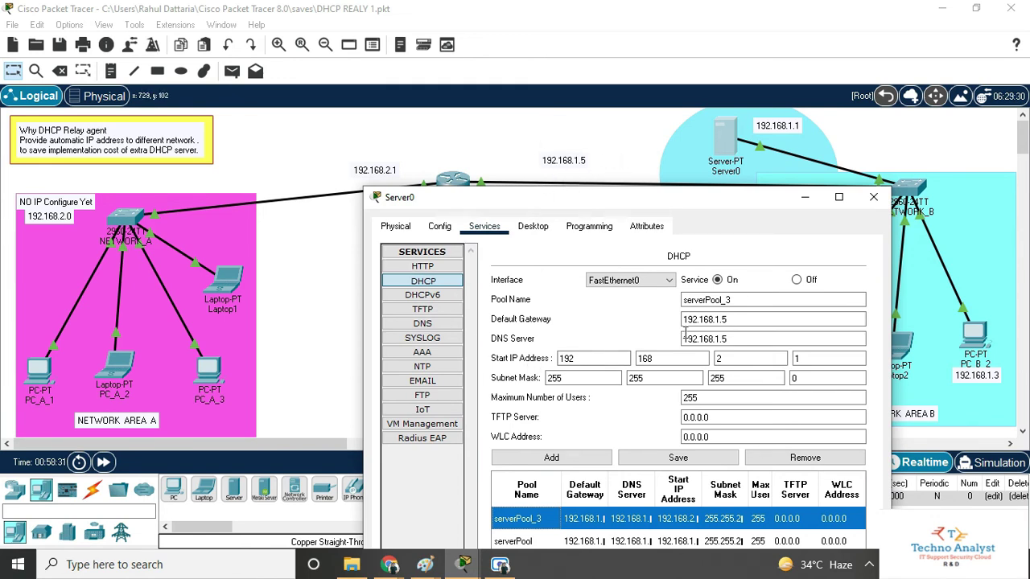
click(738, 320)
drag(570, 197, 593, 140)
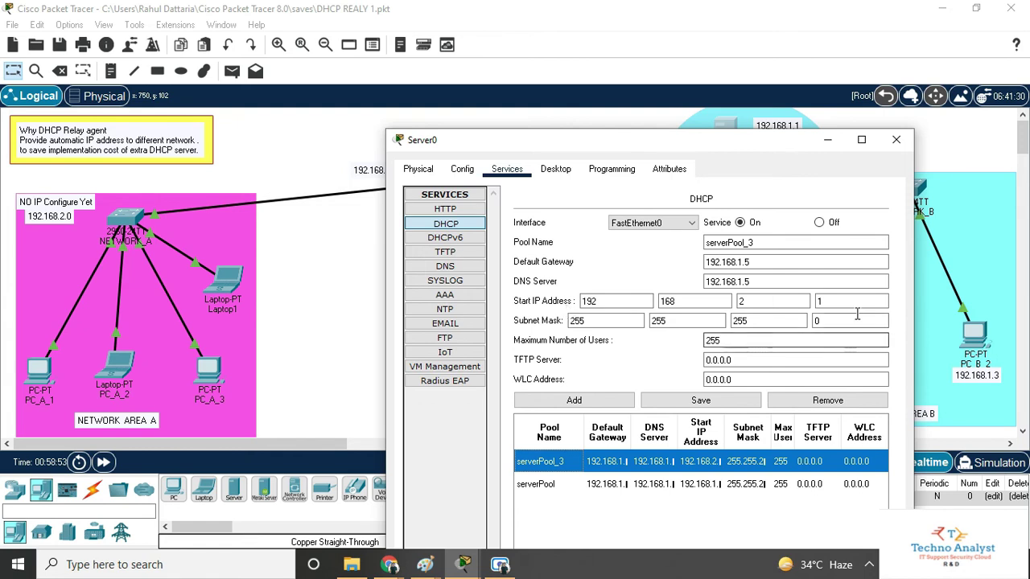
- Check the start IP address of the serverPool_3 pool against the network address of Network Area A
click(771, 301)
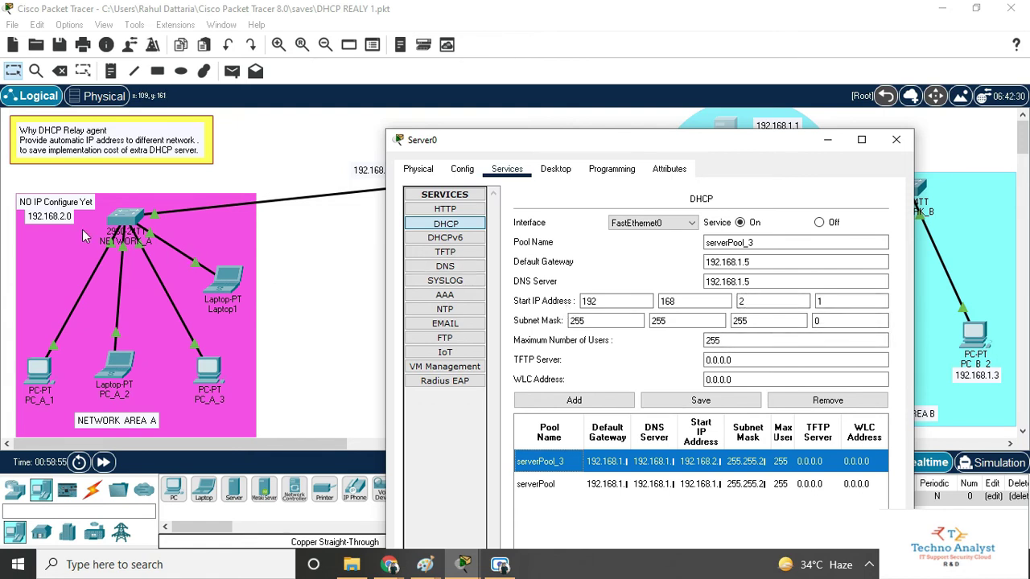
double_click(744, 301)
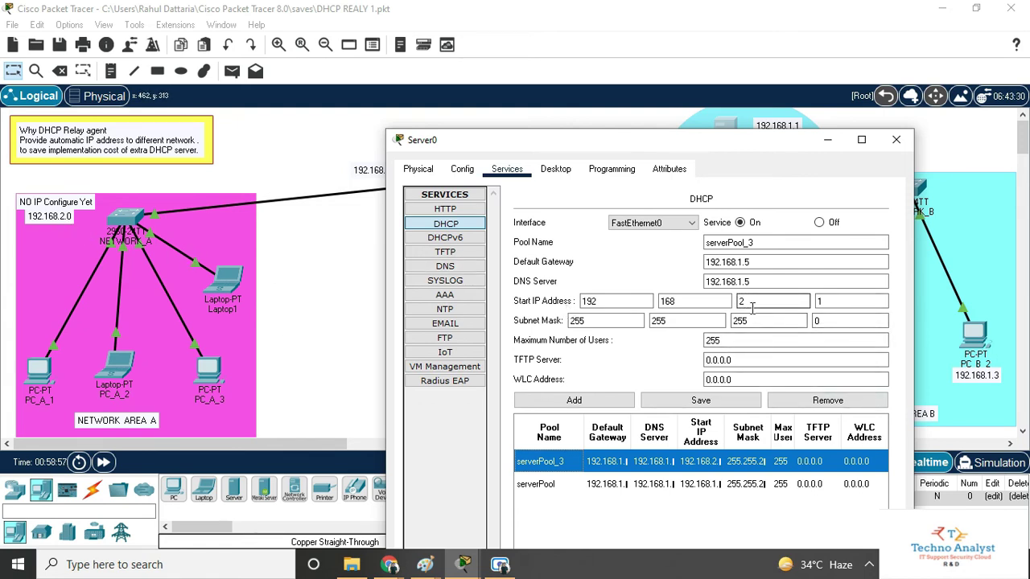
key(Tab)
text(1)
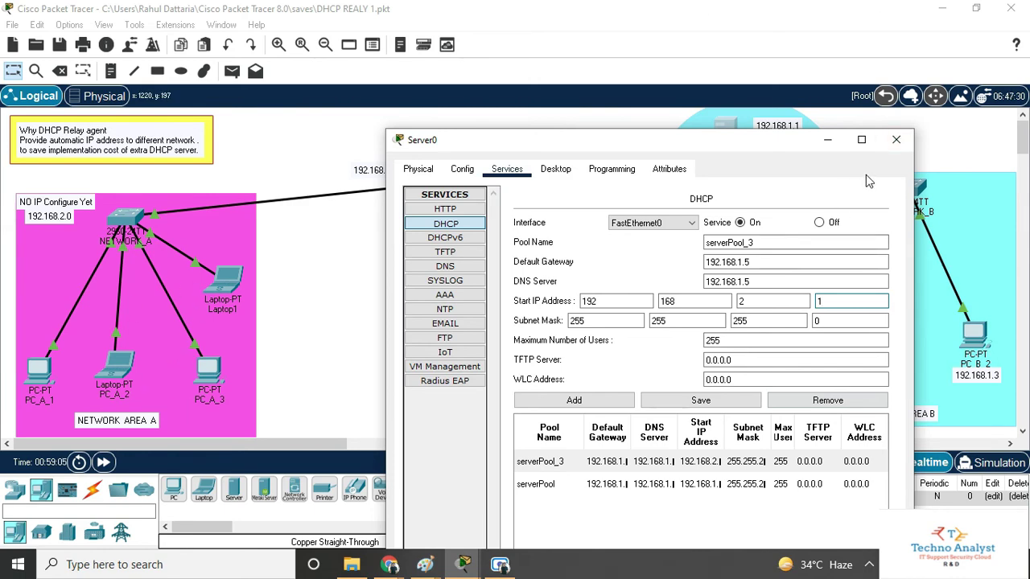
click(897, 141)
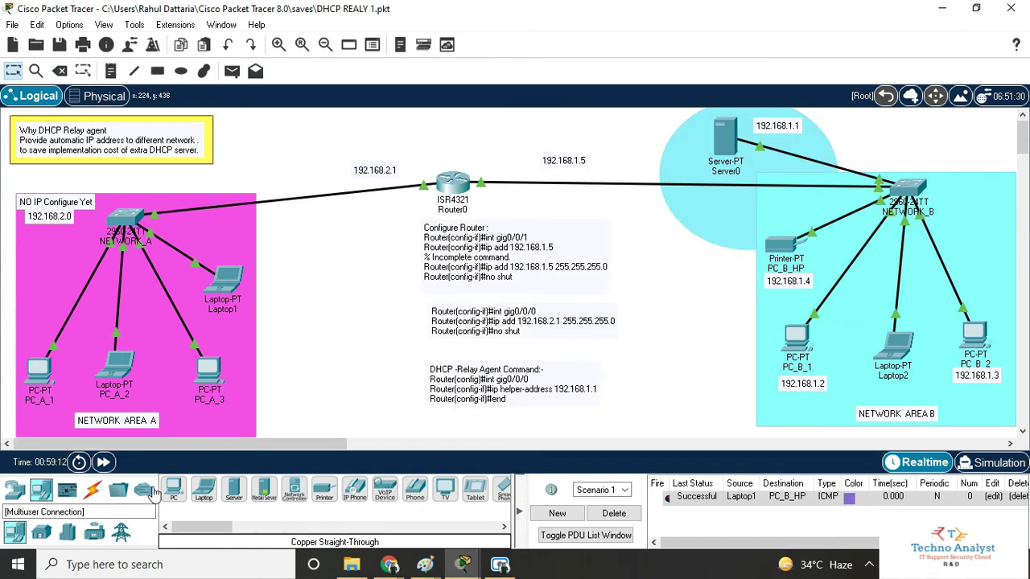
- Add a PC to Network Area A and connect its FastEthernet0 port to the NETWORK_A switch with a copper straight-through cable
drag(175, 492, 250, 336)
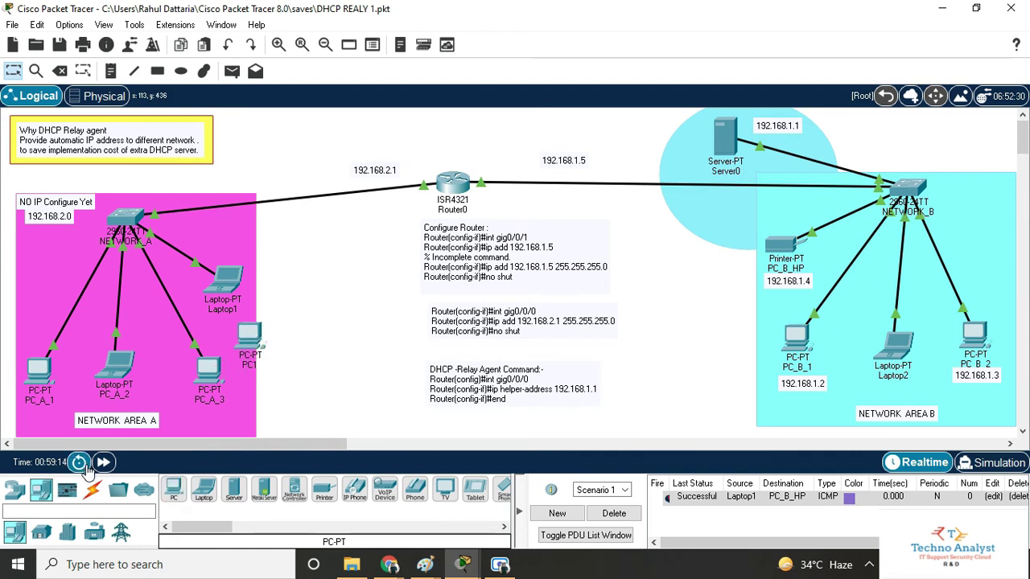
click(94, 491)
click(234, 489)
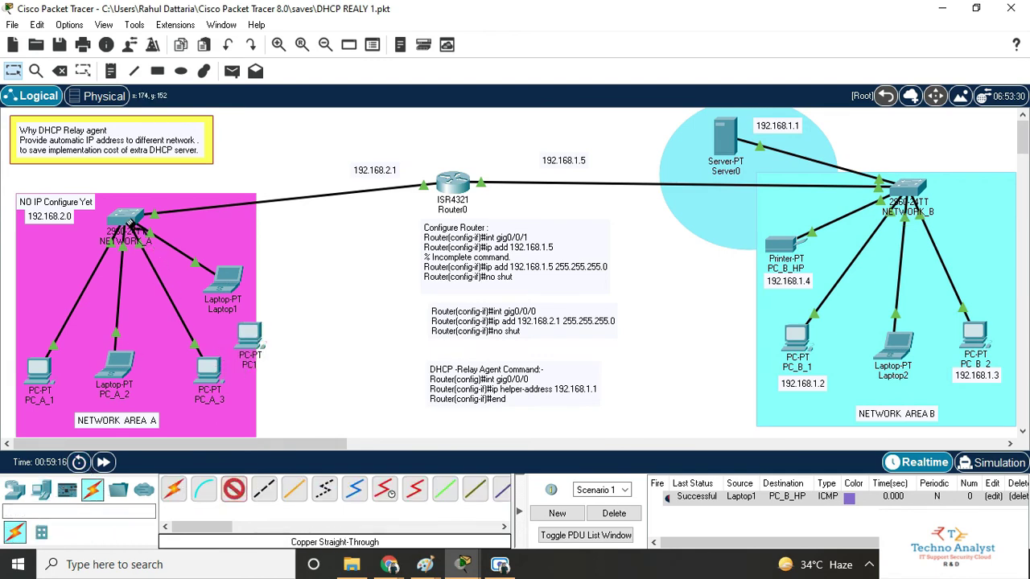
click(130, 219)
click(242, 326)
click(252, 334)
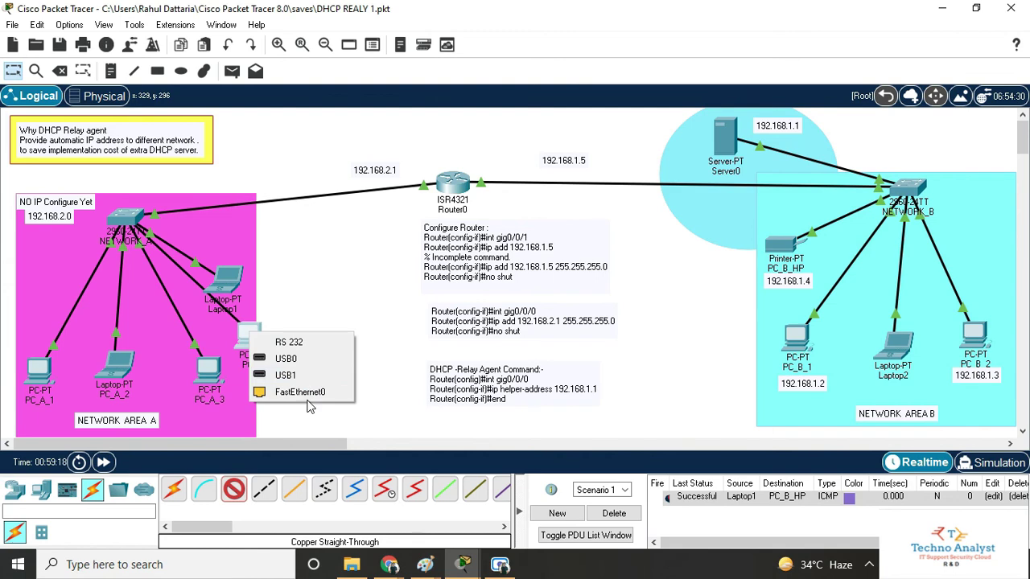
click(299, 395)
- Set the IP configuration of the new PC1 to DHCP
click(252, 332)
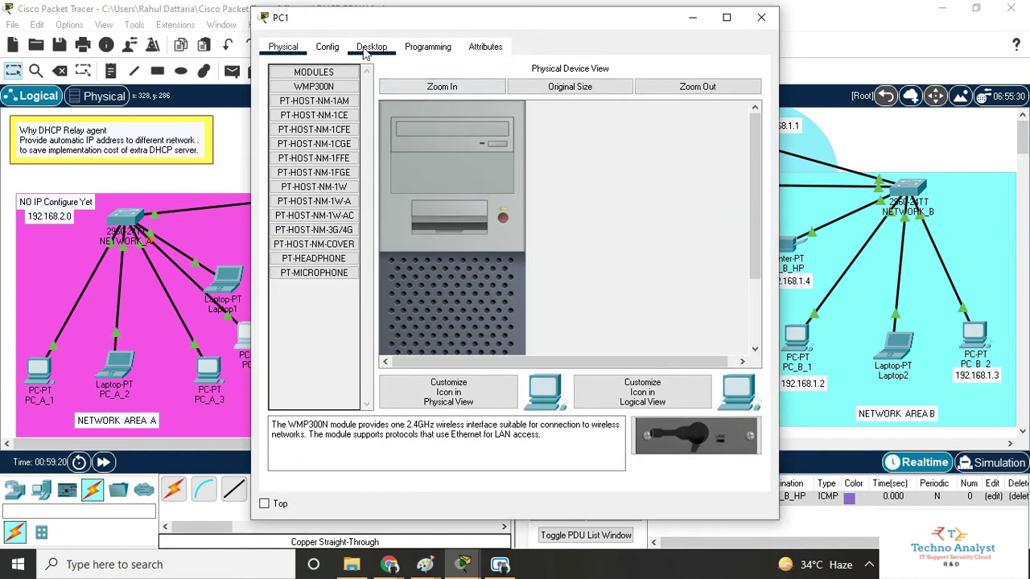
click(372, 47)
click(321, 129)
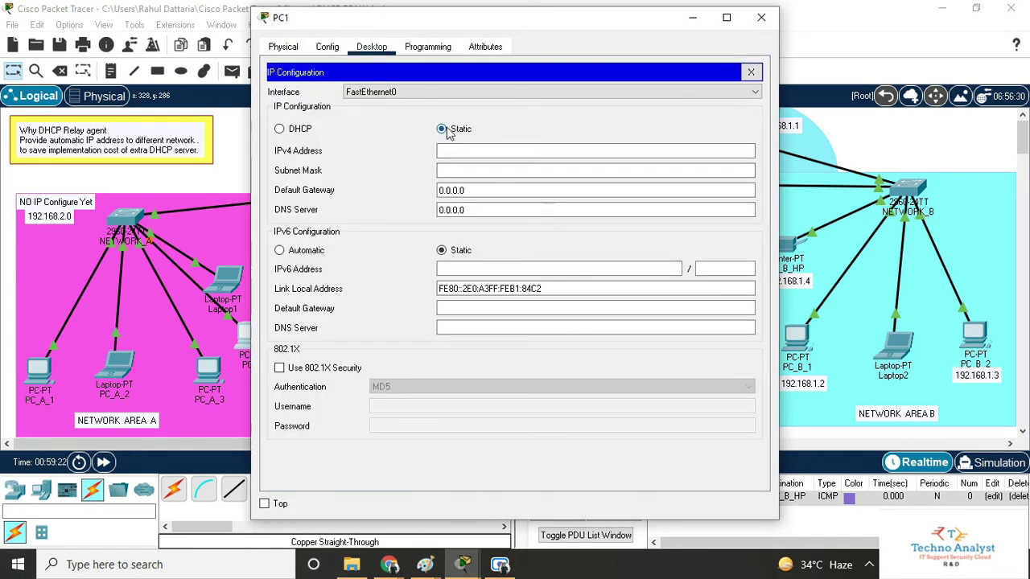
click(278, 129)
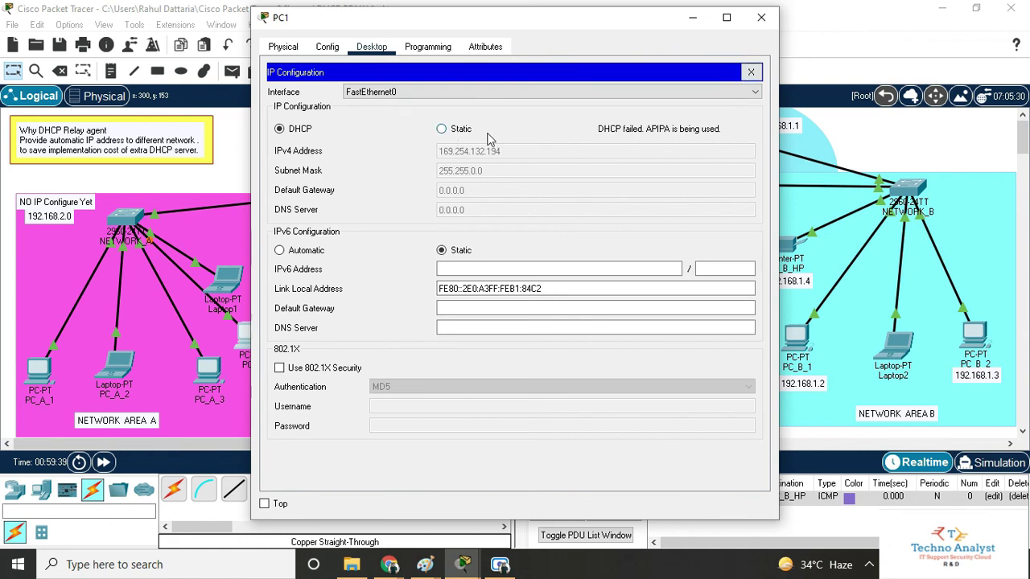
click(761, 17)
- Check the port names on PC1's link to NETWORK_A and request its address again by switching its IP configuration to Static and back to DHCP
drag(325, 342, 343, 278)
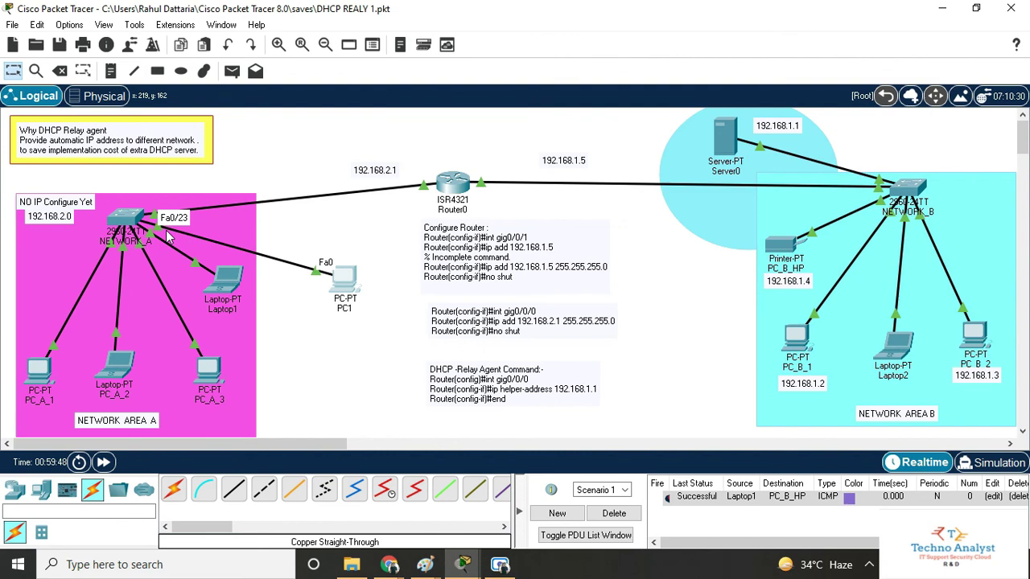
drag(345, 280, 238, 346)
click(239, 346)
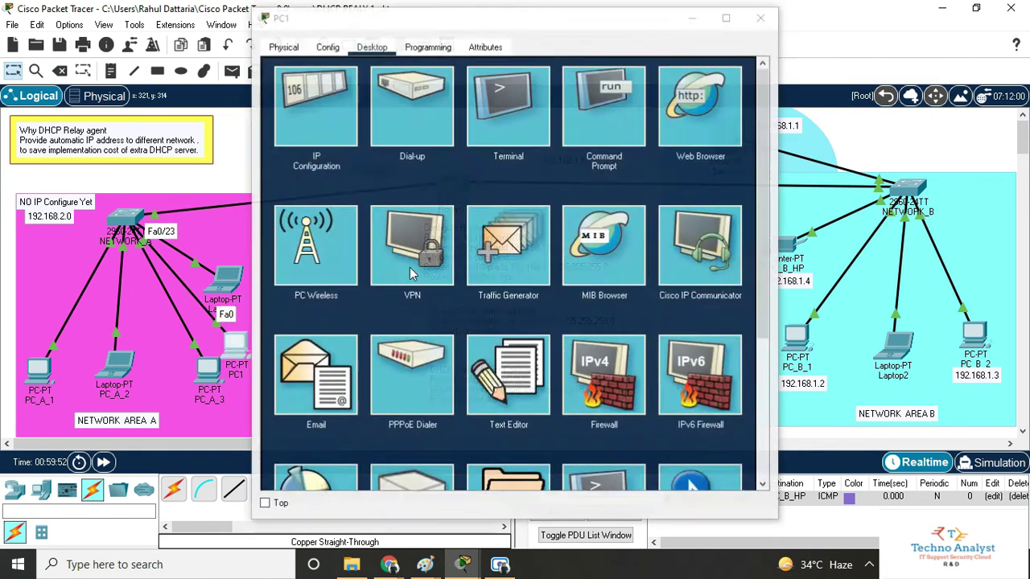
click(314, 348)
click(238, 346)
click(354, 117)
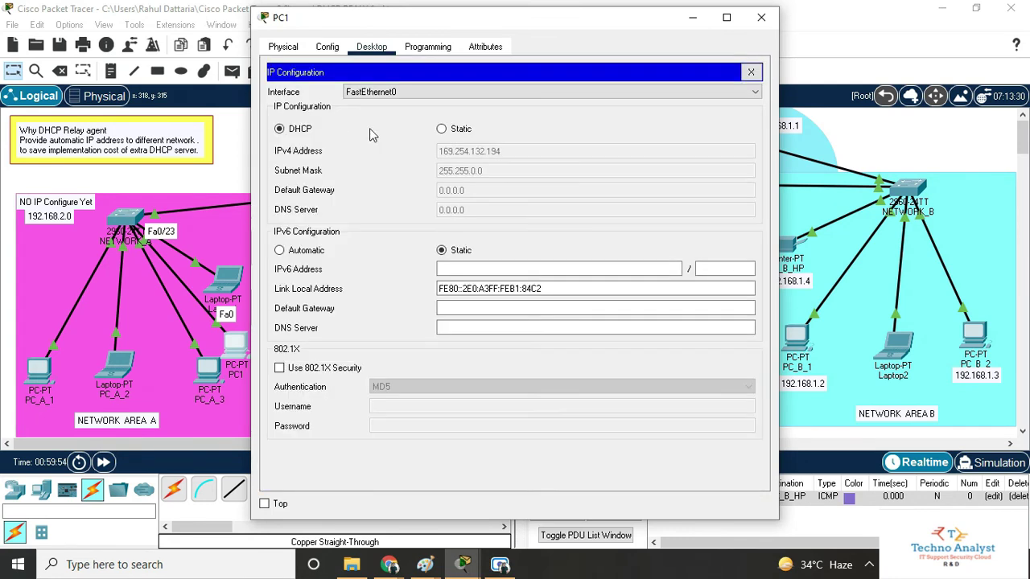
click(443, 130)
click(305, 131)
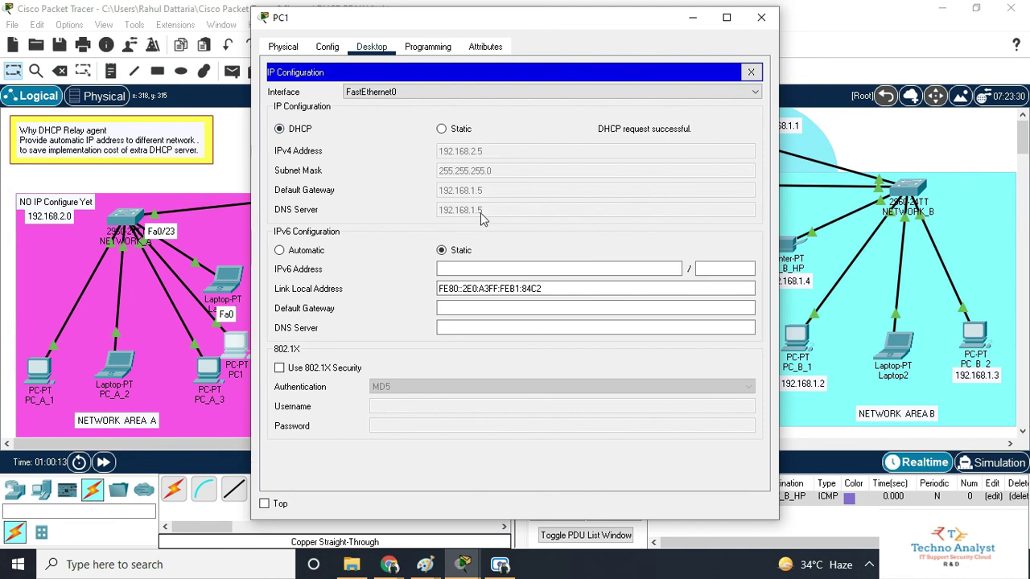
click(761, 17)
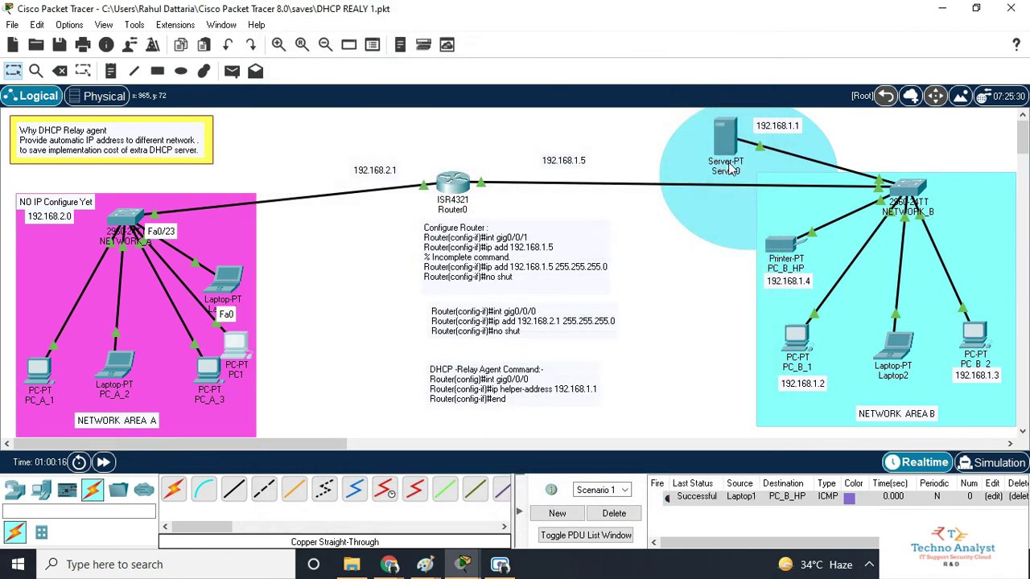
- Send a simple PDU from PC1 to the printer PC_B_HP in Network Area B
drag(240, 363, 242, 352)
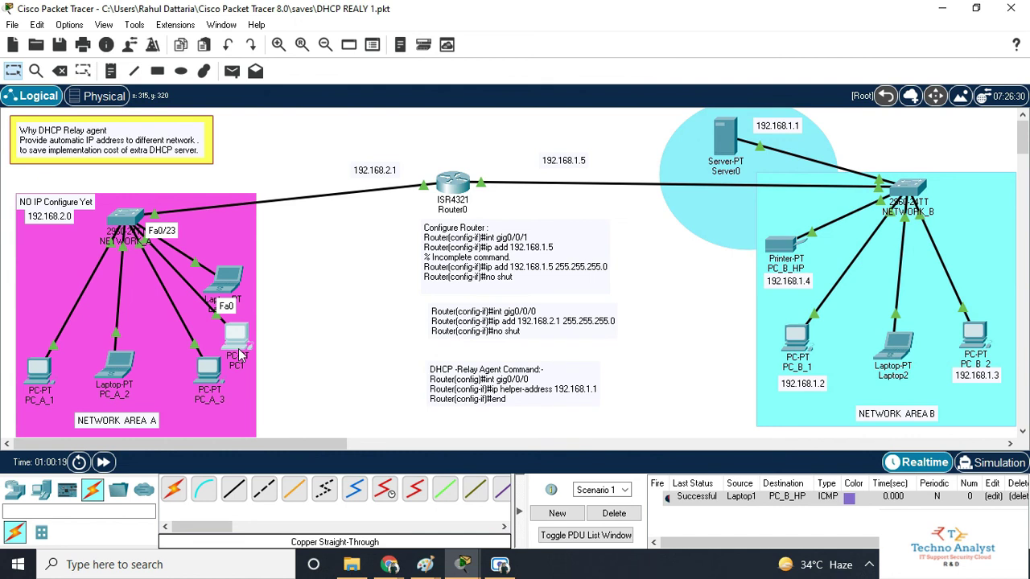
click(231, 72)
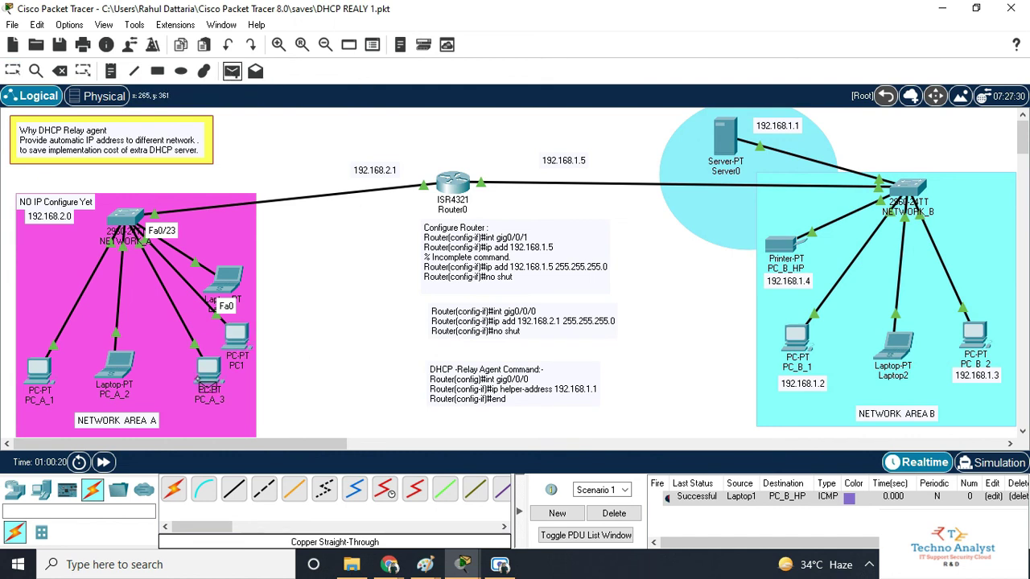
click(235, 342)
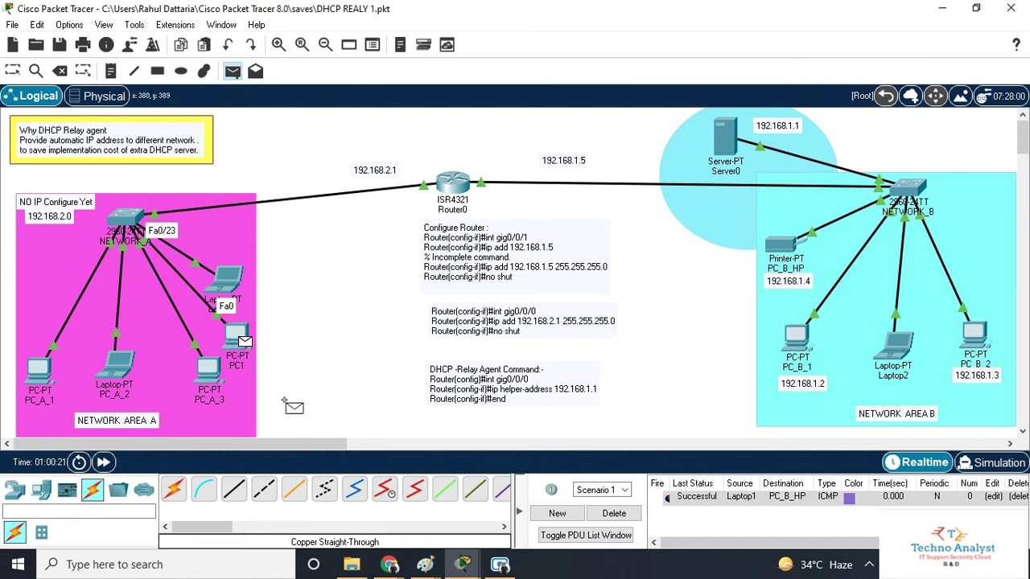
click(792, 245)
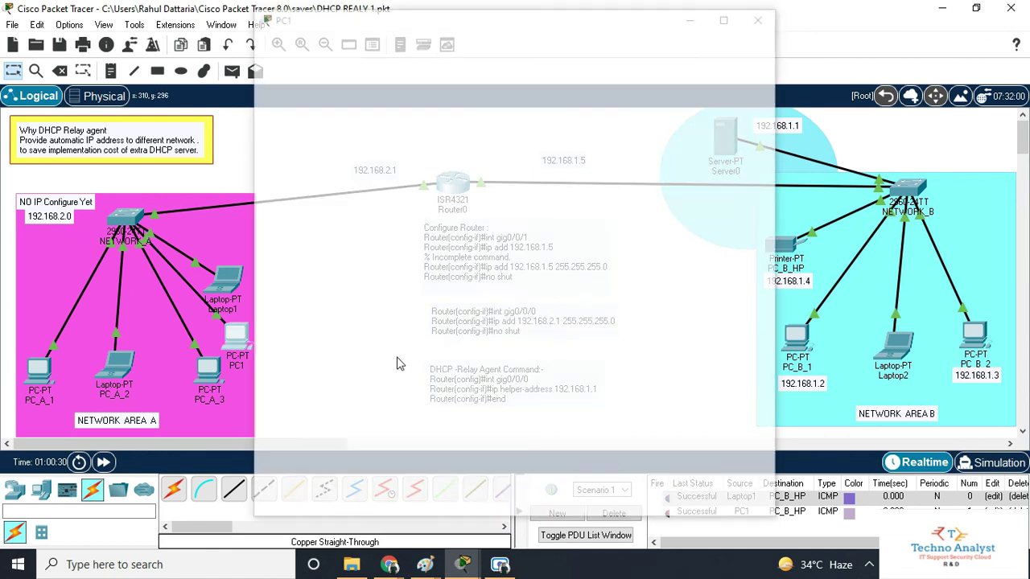
- Review the IP address, default gateway and DNS server in PC1's IP configuration
click(233, 342)
click(341, 109)
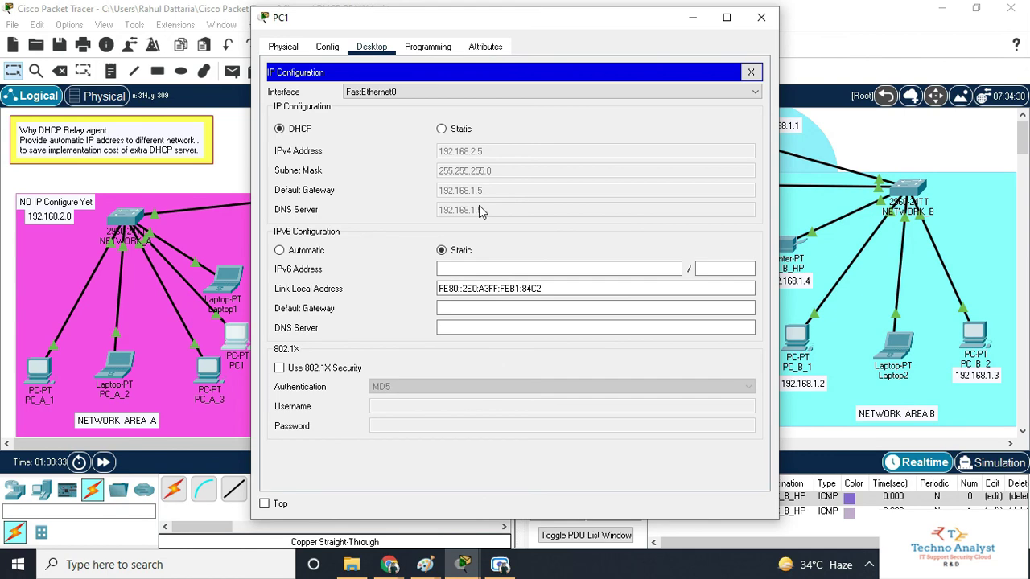
click(762, 17)
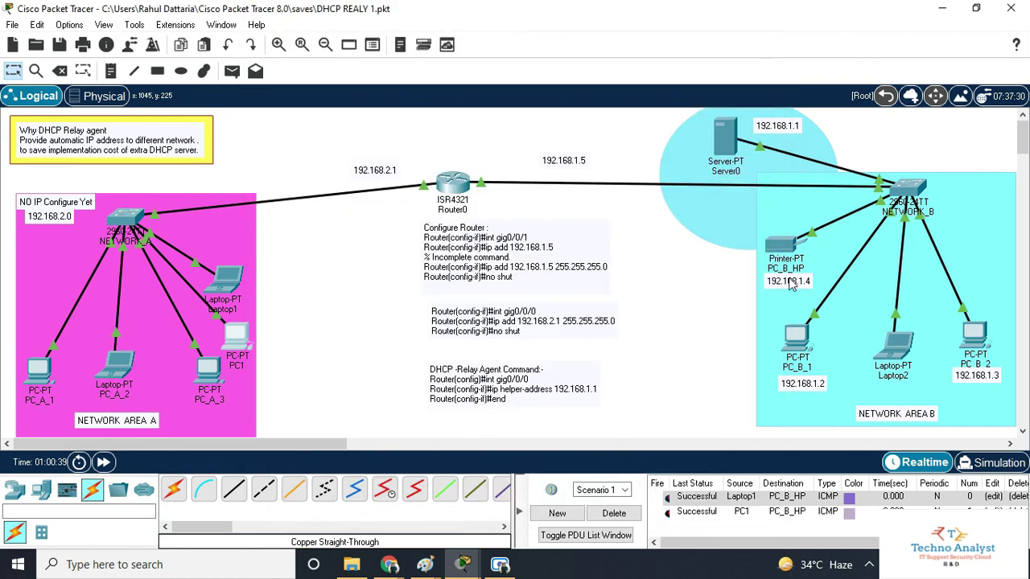